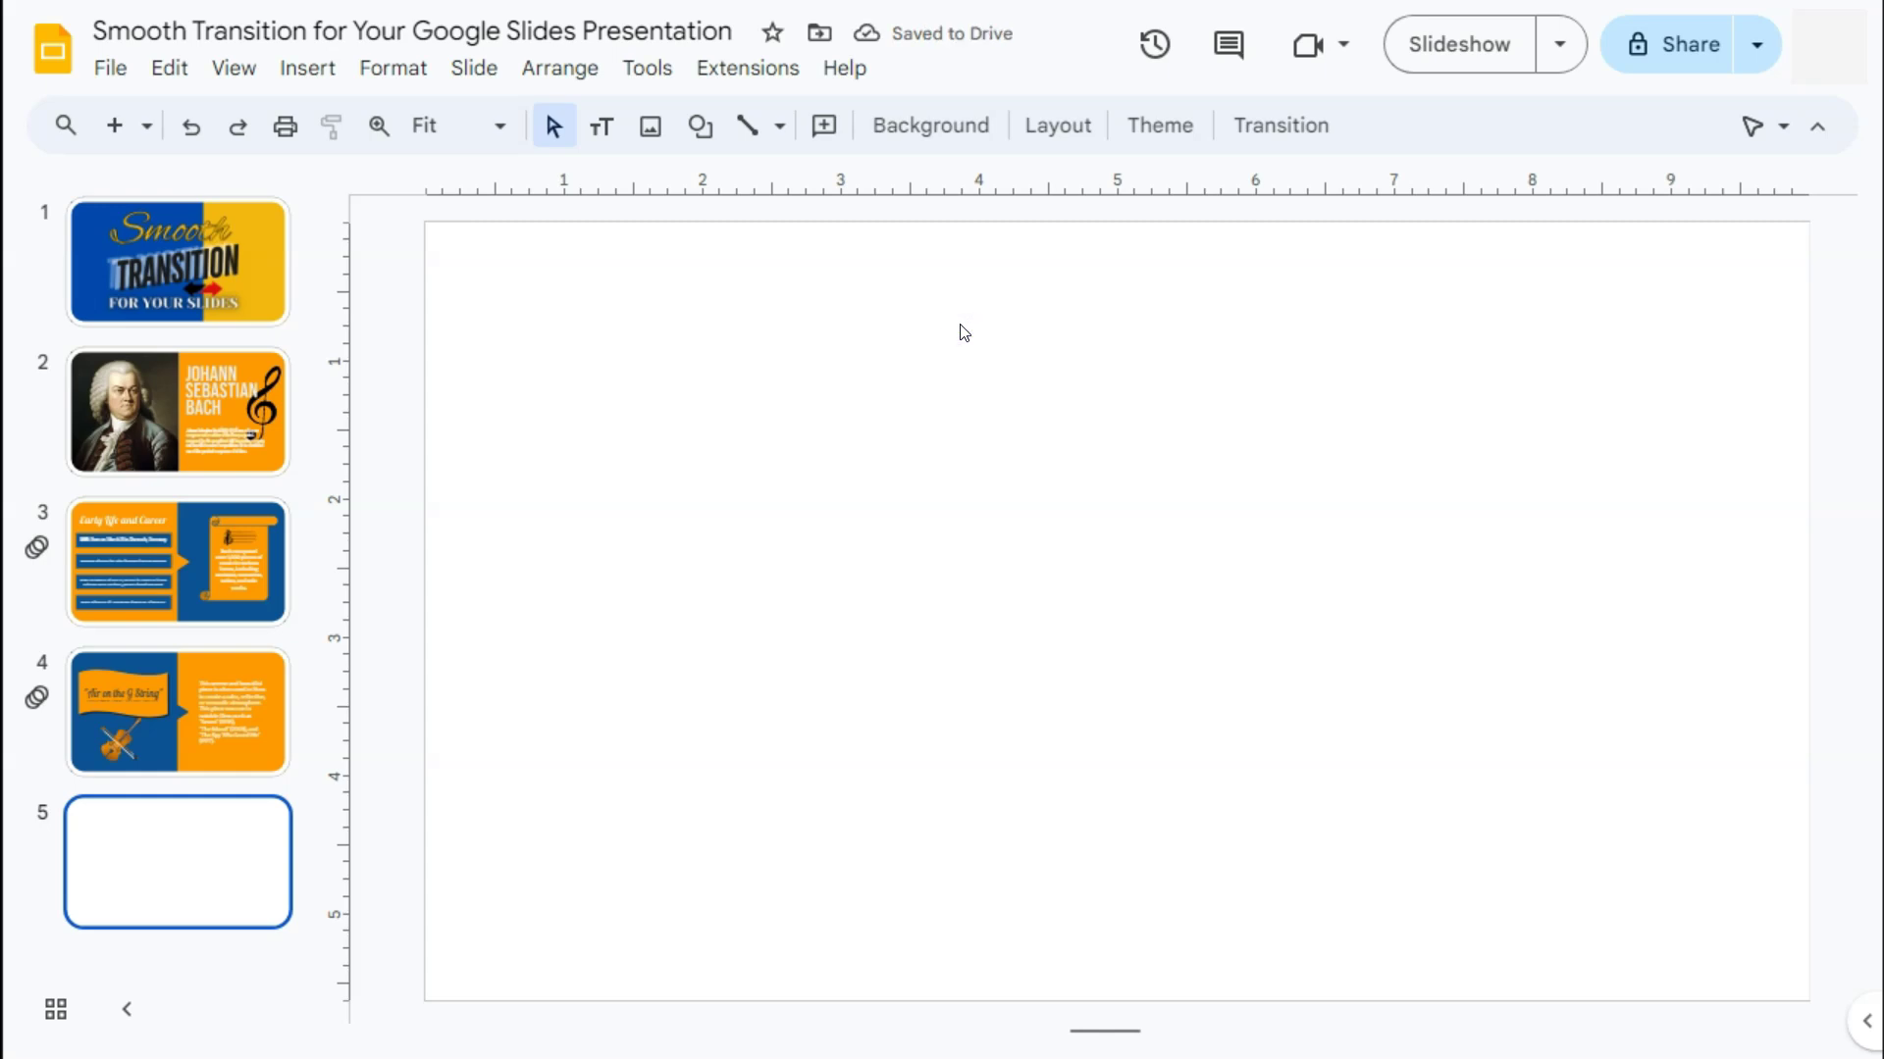
- Review the Bach slide 2 and its orange background panel, then return to blank slide 5
click(126, 395)
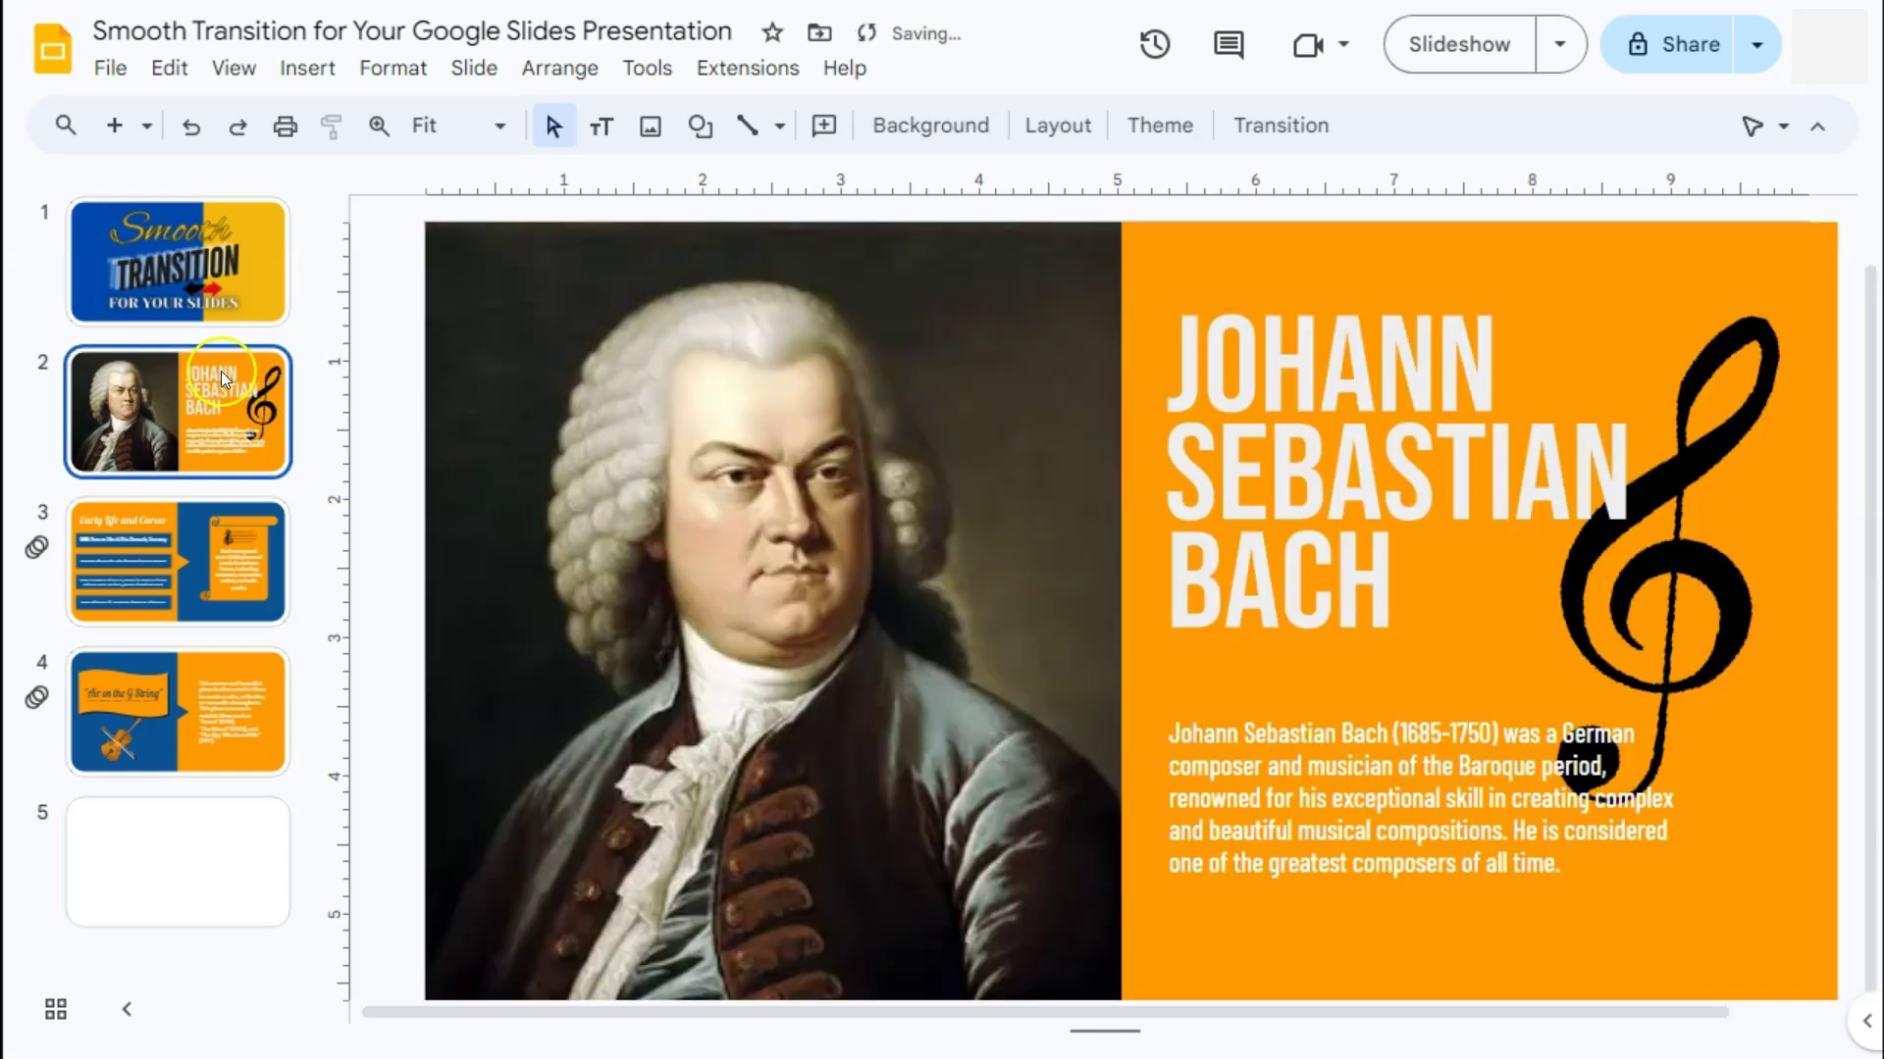
click(1176, 253)
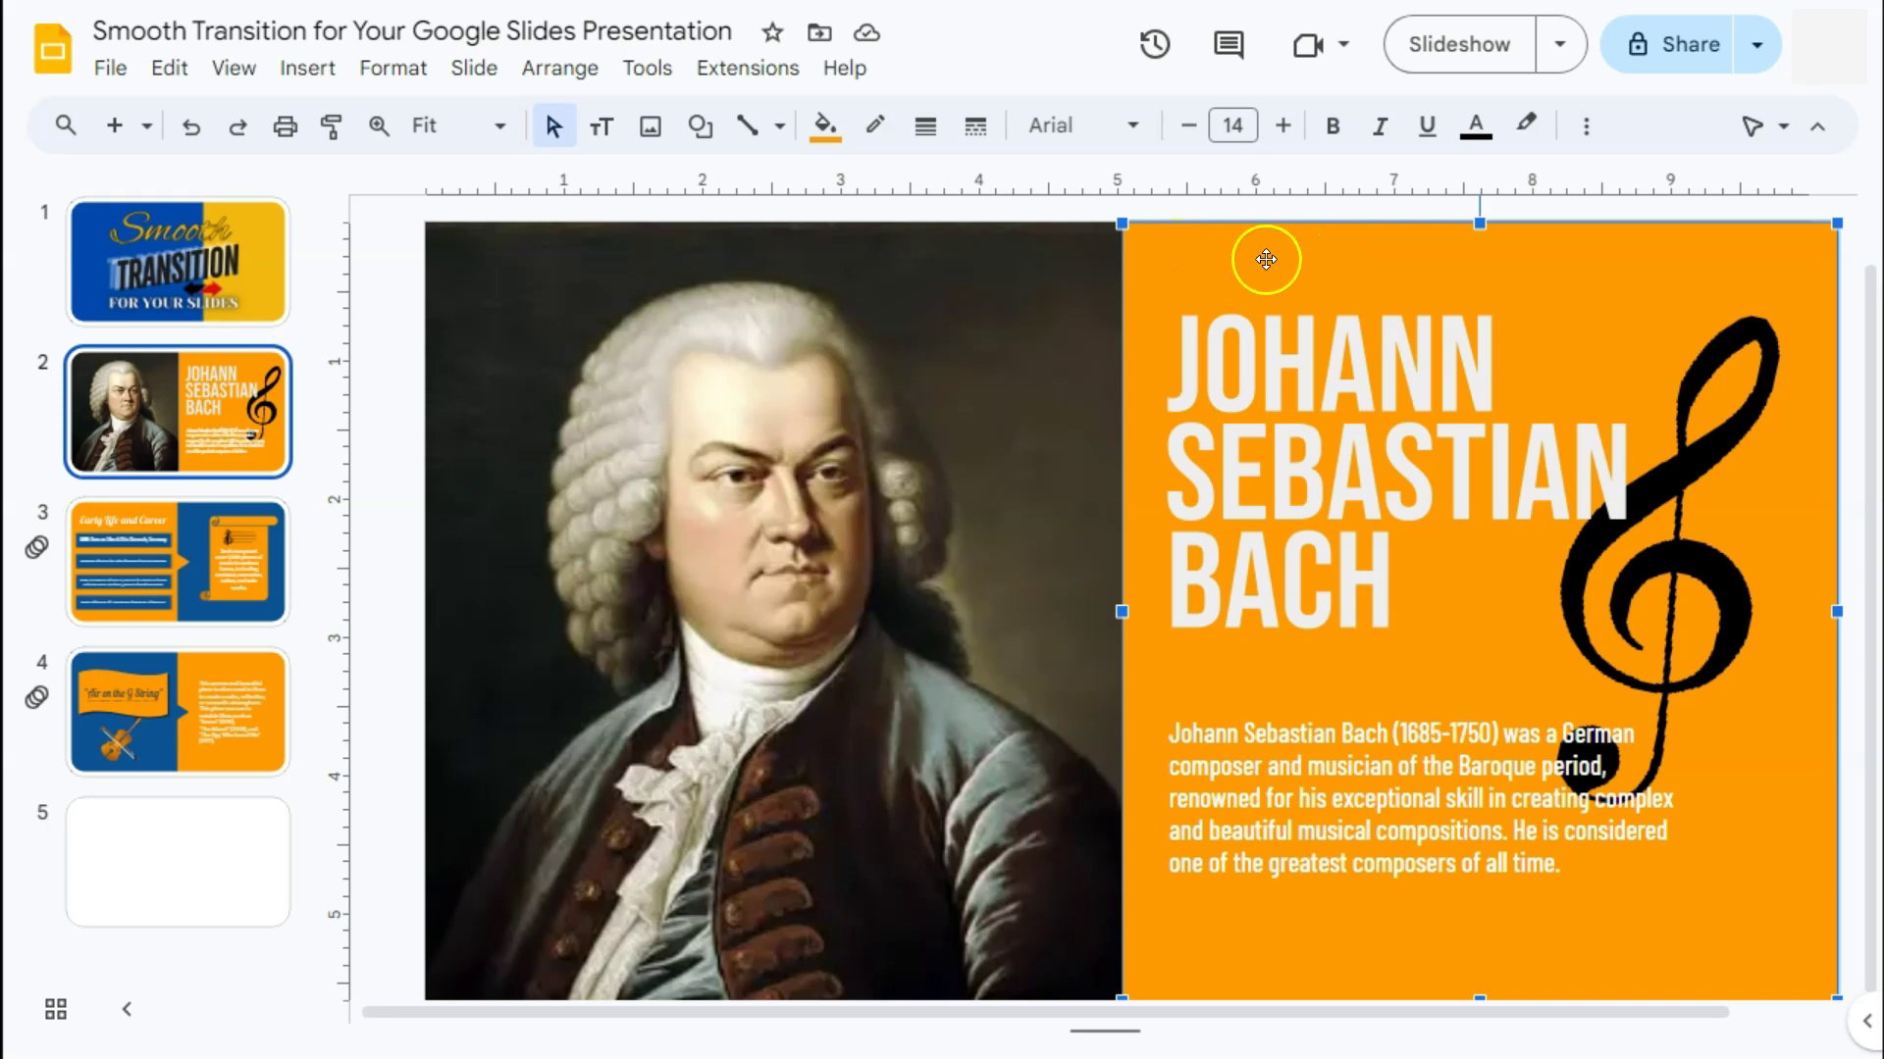
right_click(239, 855)
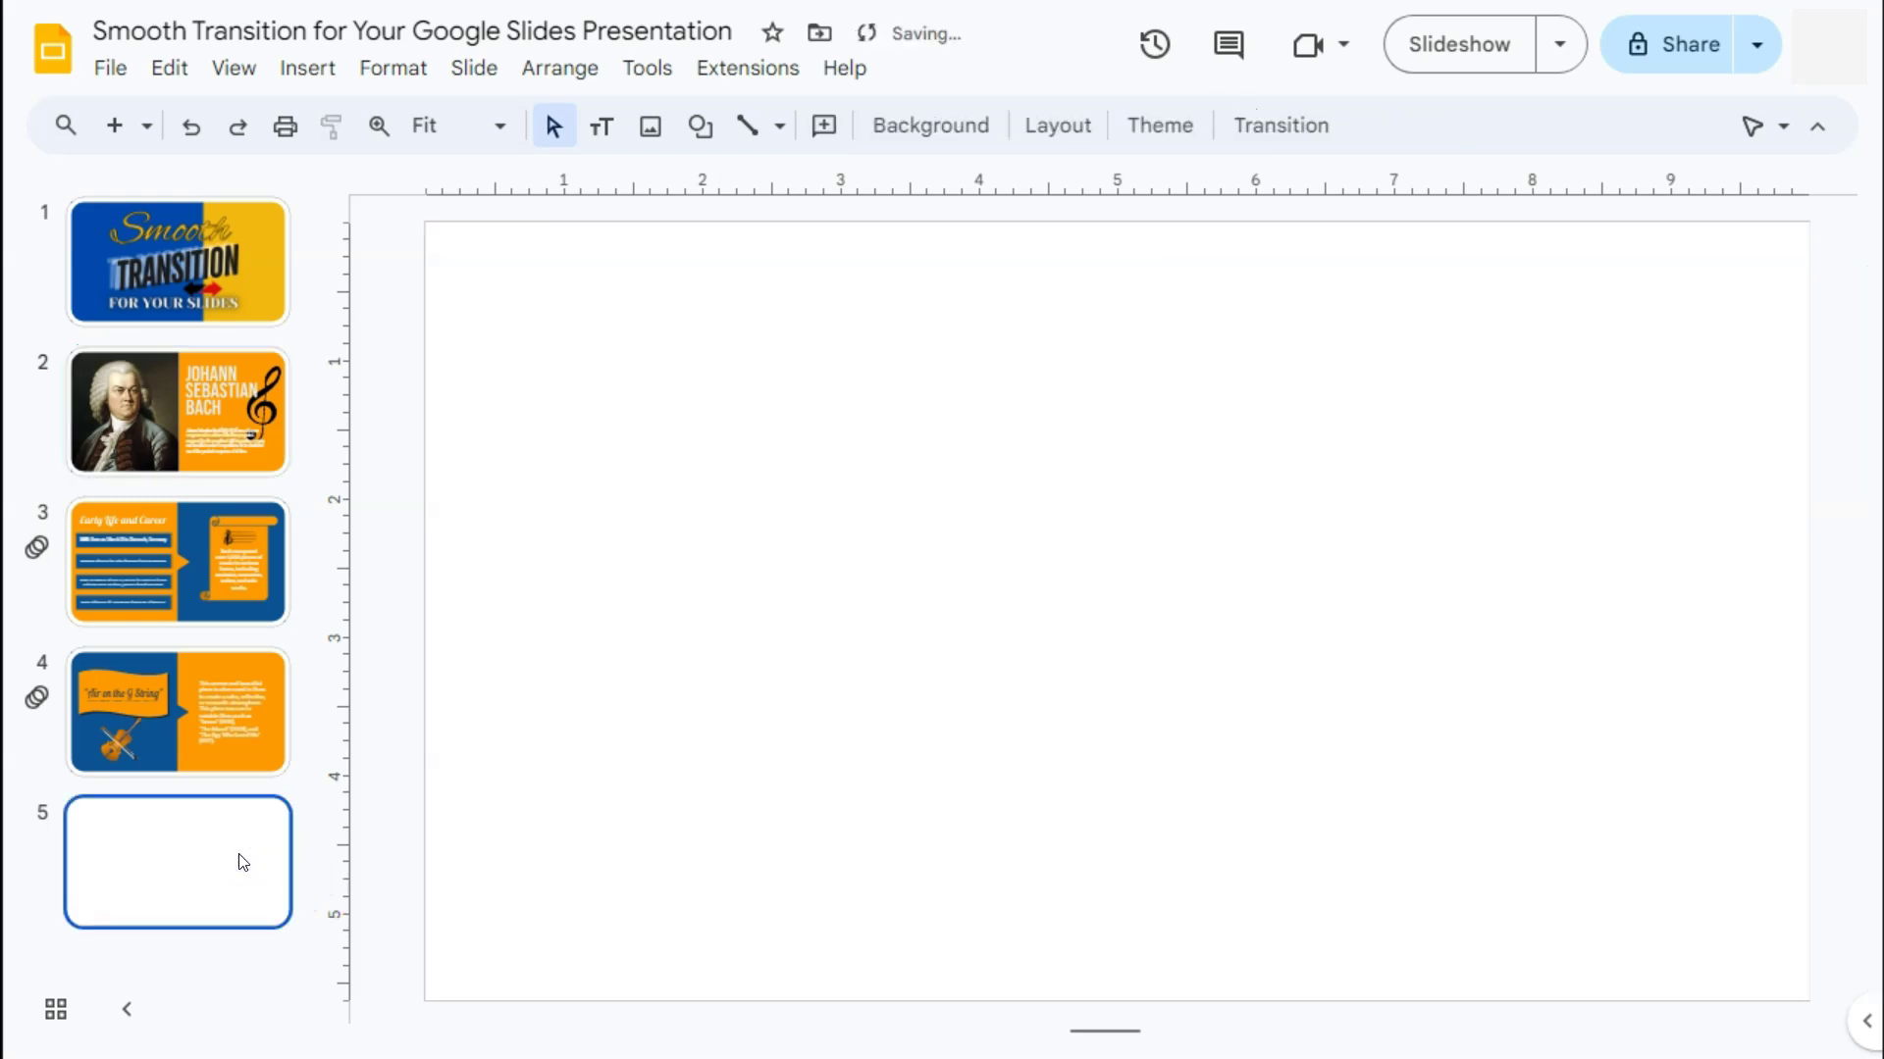
- Search the web for Bach and insert a portrait onto slide 5's left half
click(308, 69)
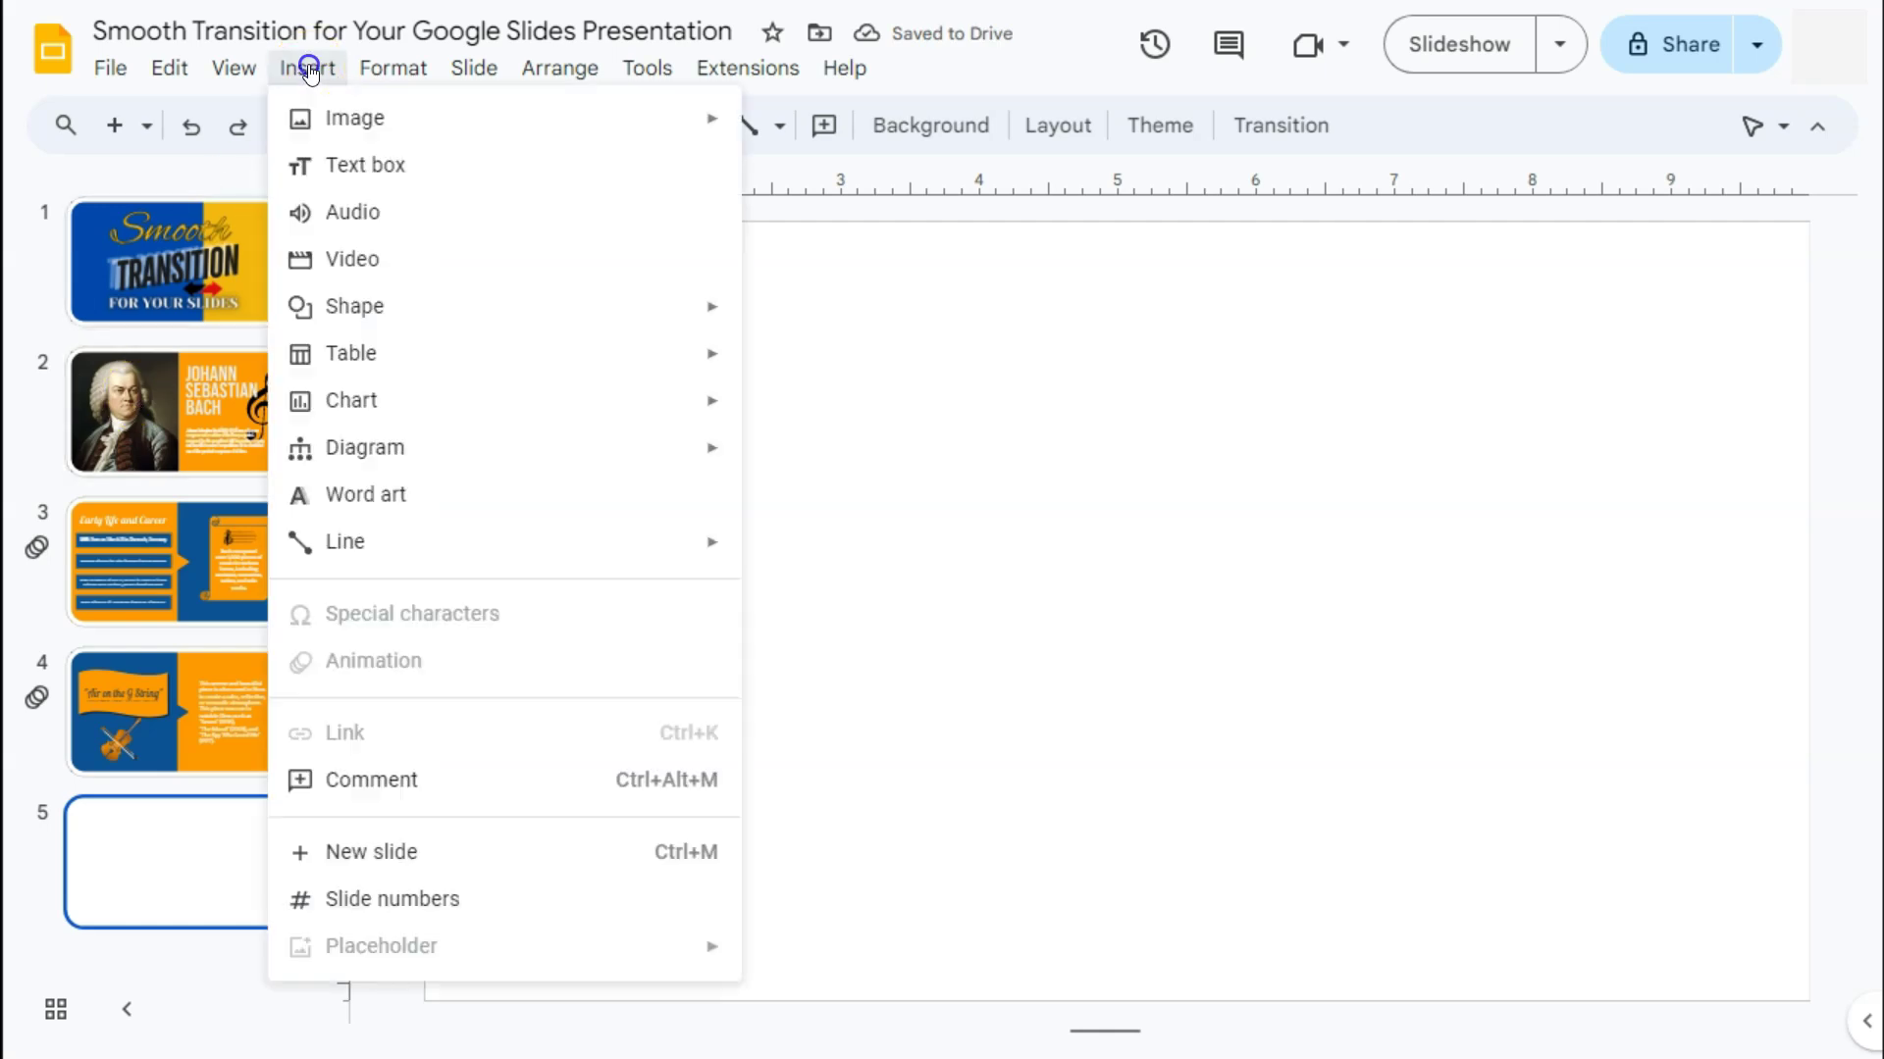
mouse_move(362, 127)
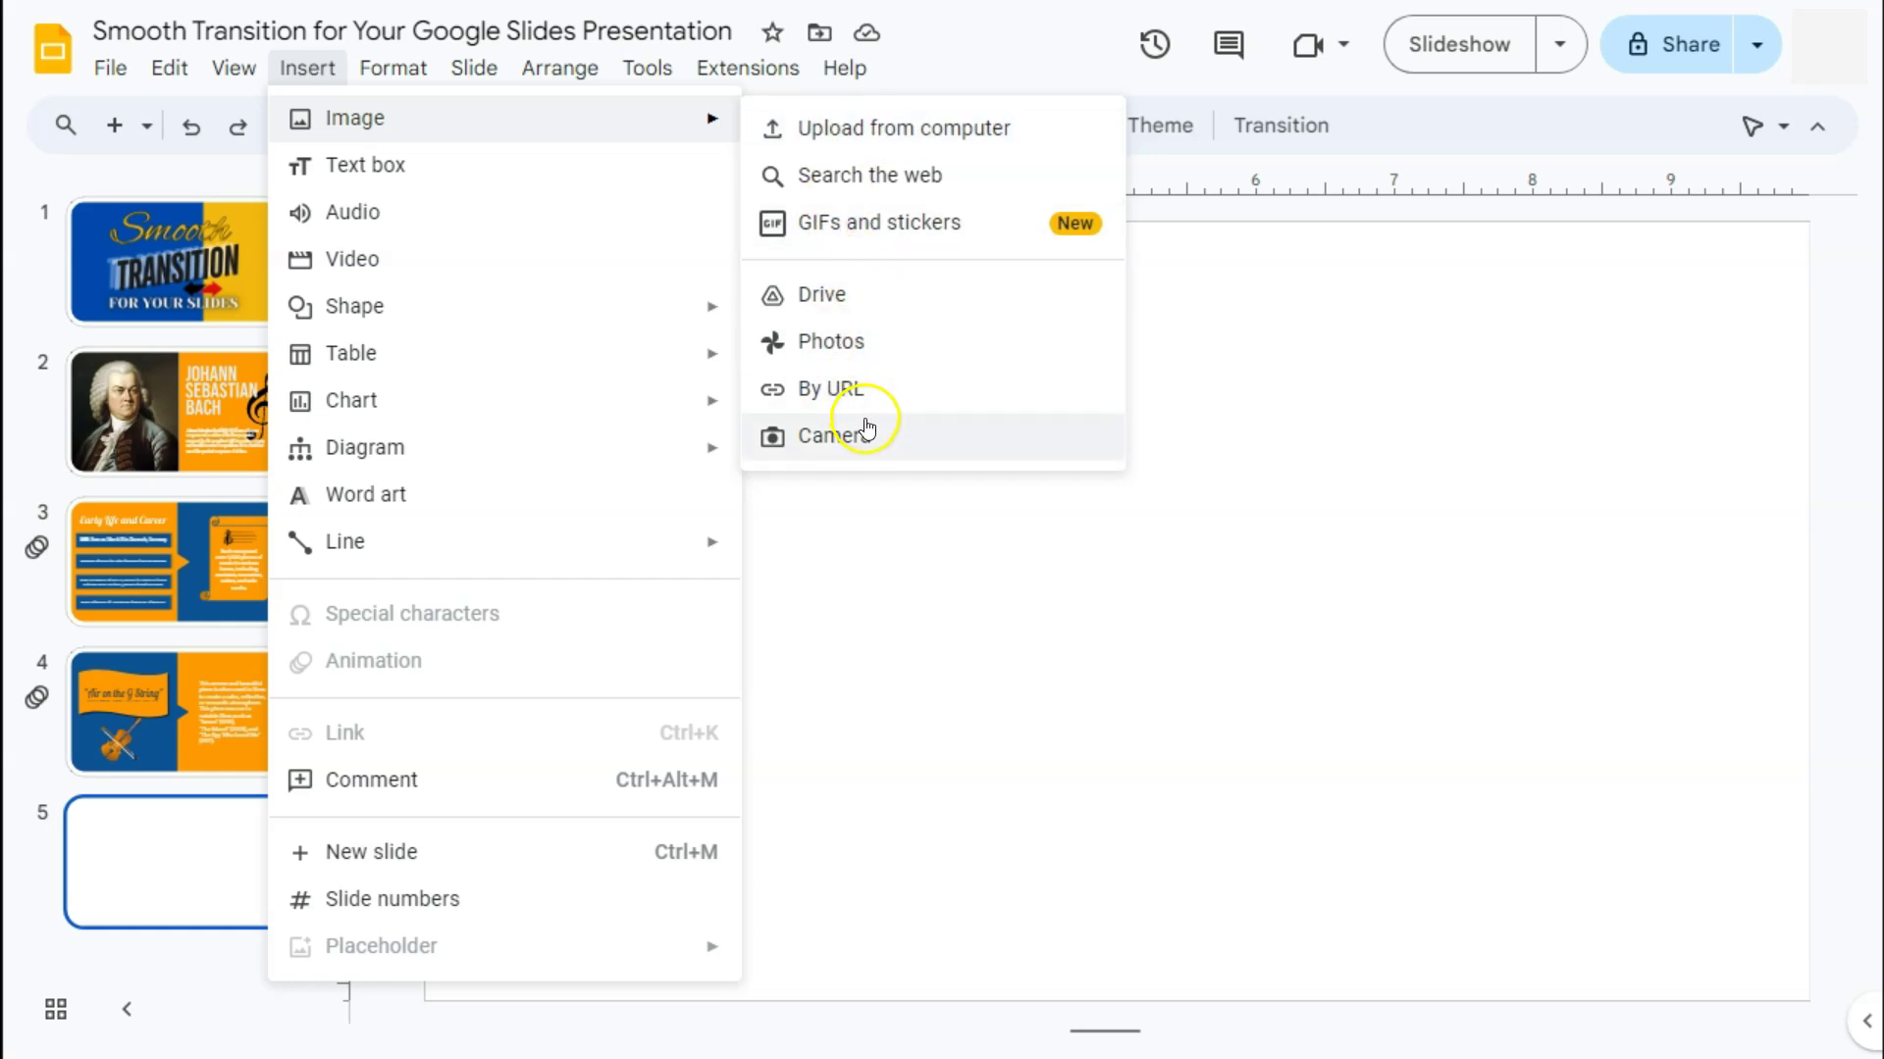
click(832, 179)
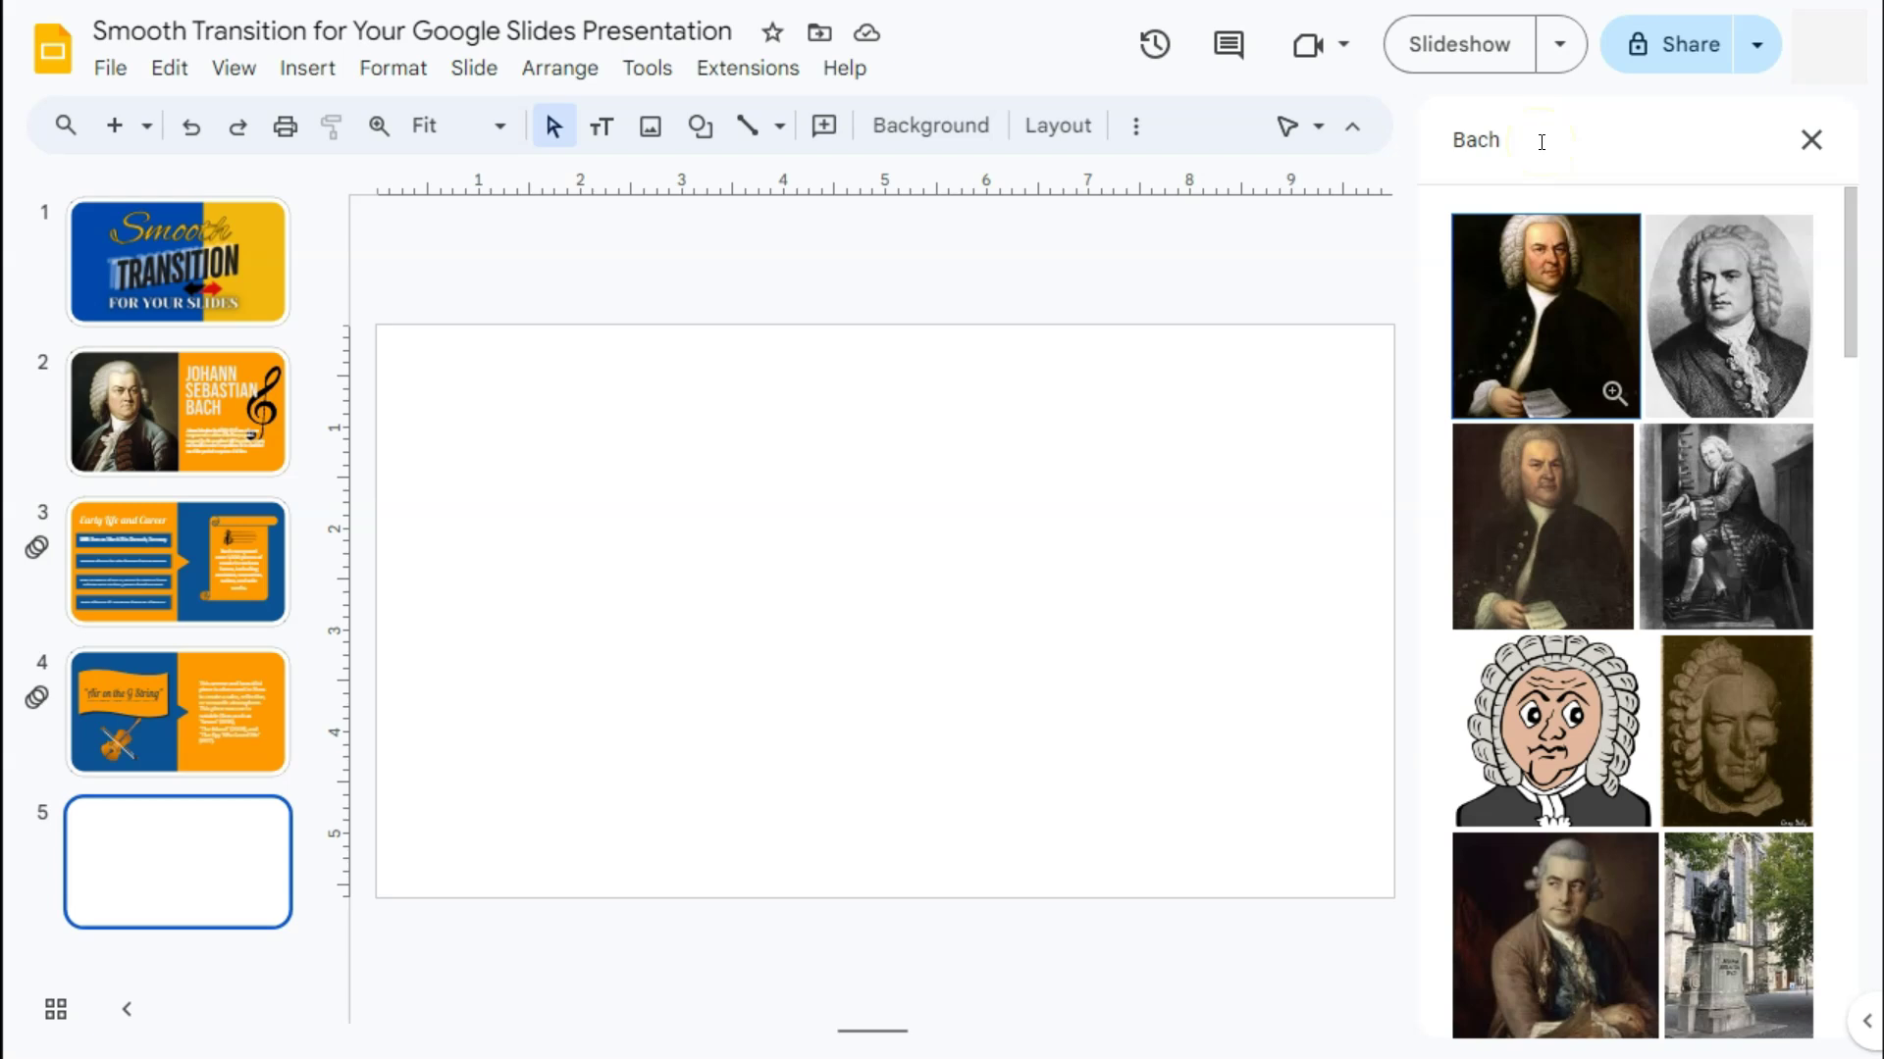
click(1528, 331)
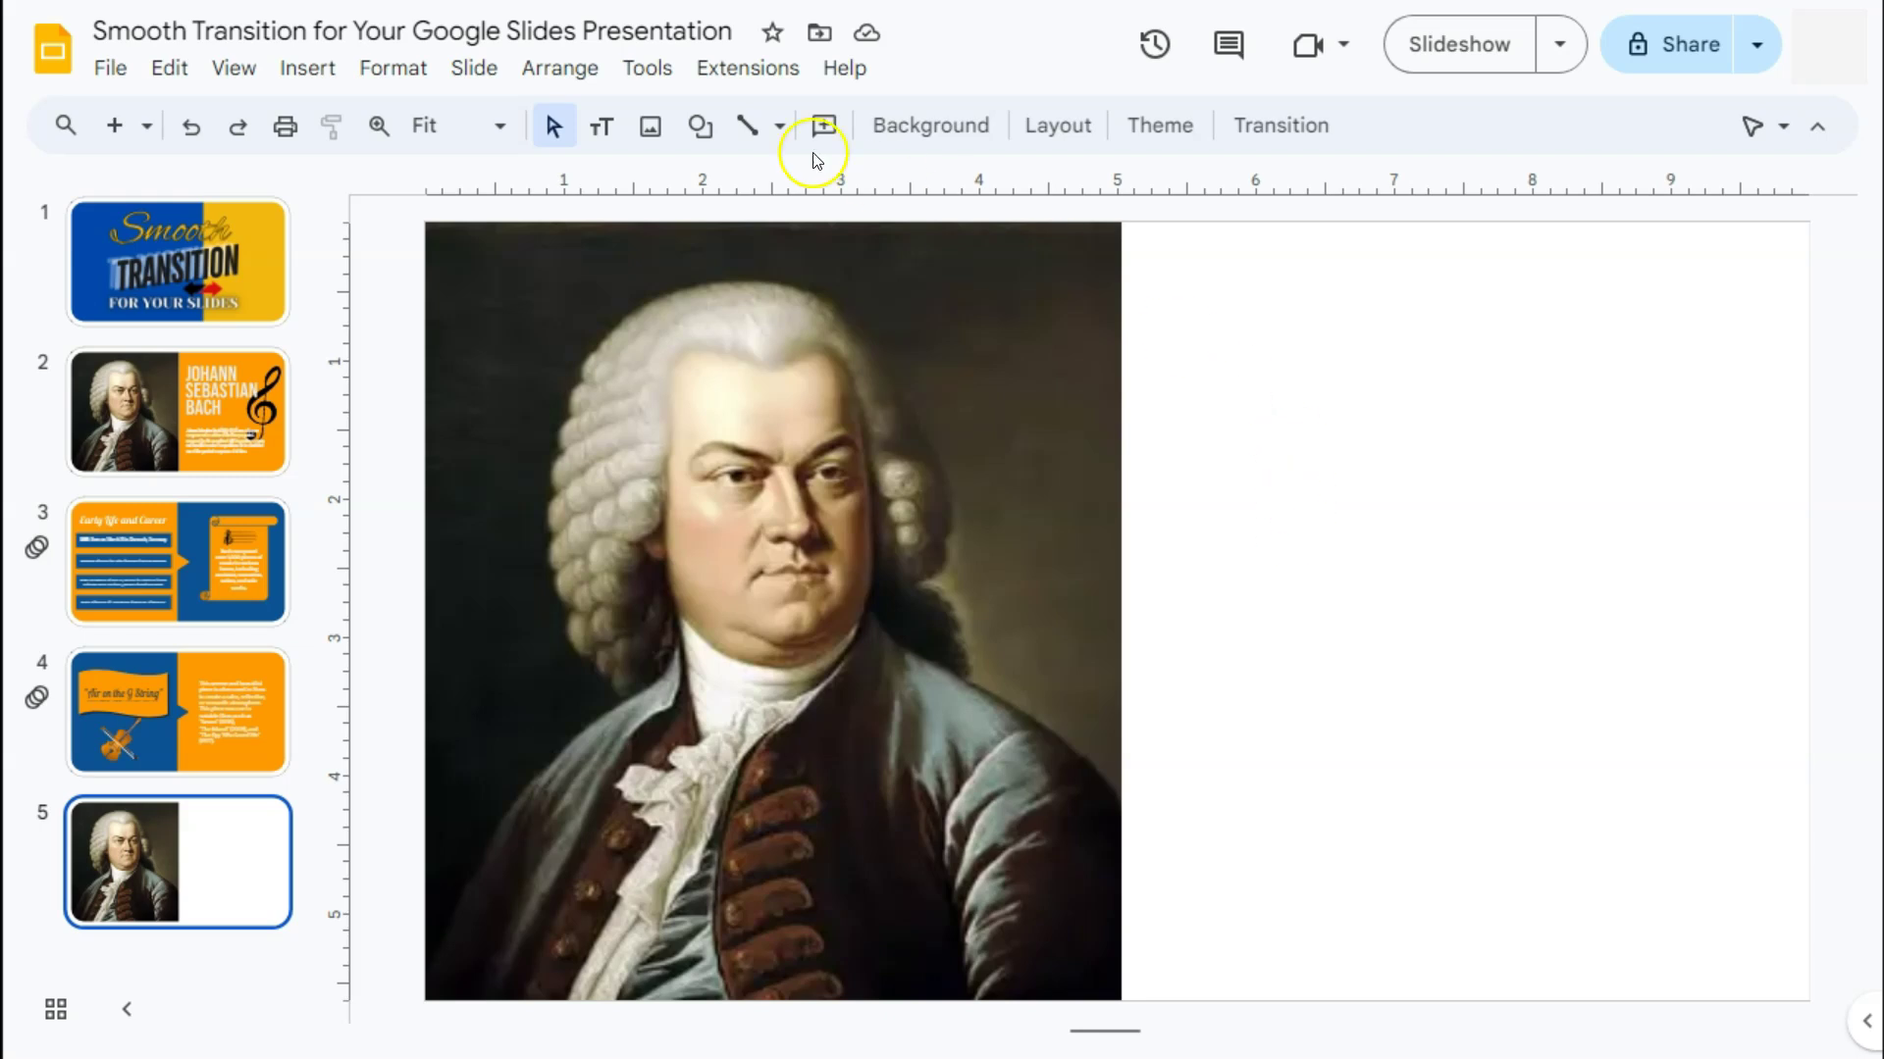
- Draw a rectangle over the right half of slide 5
click(709, 132)
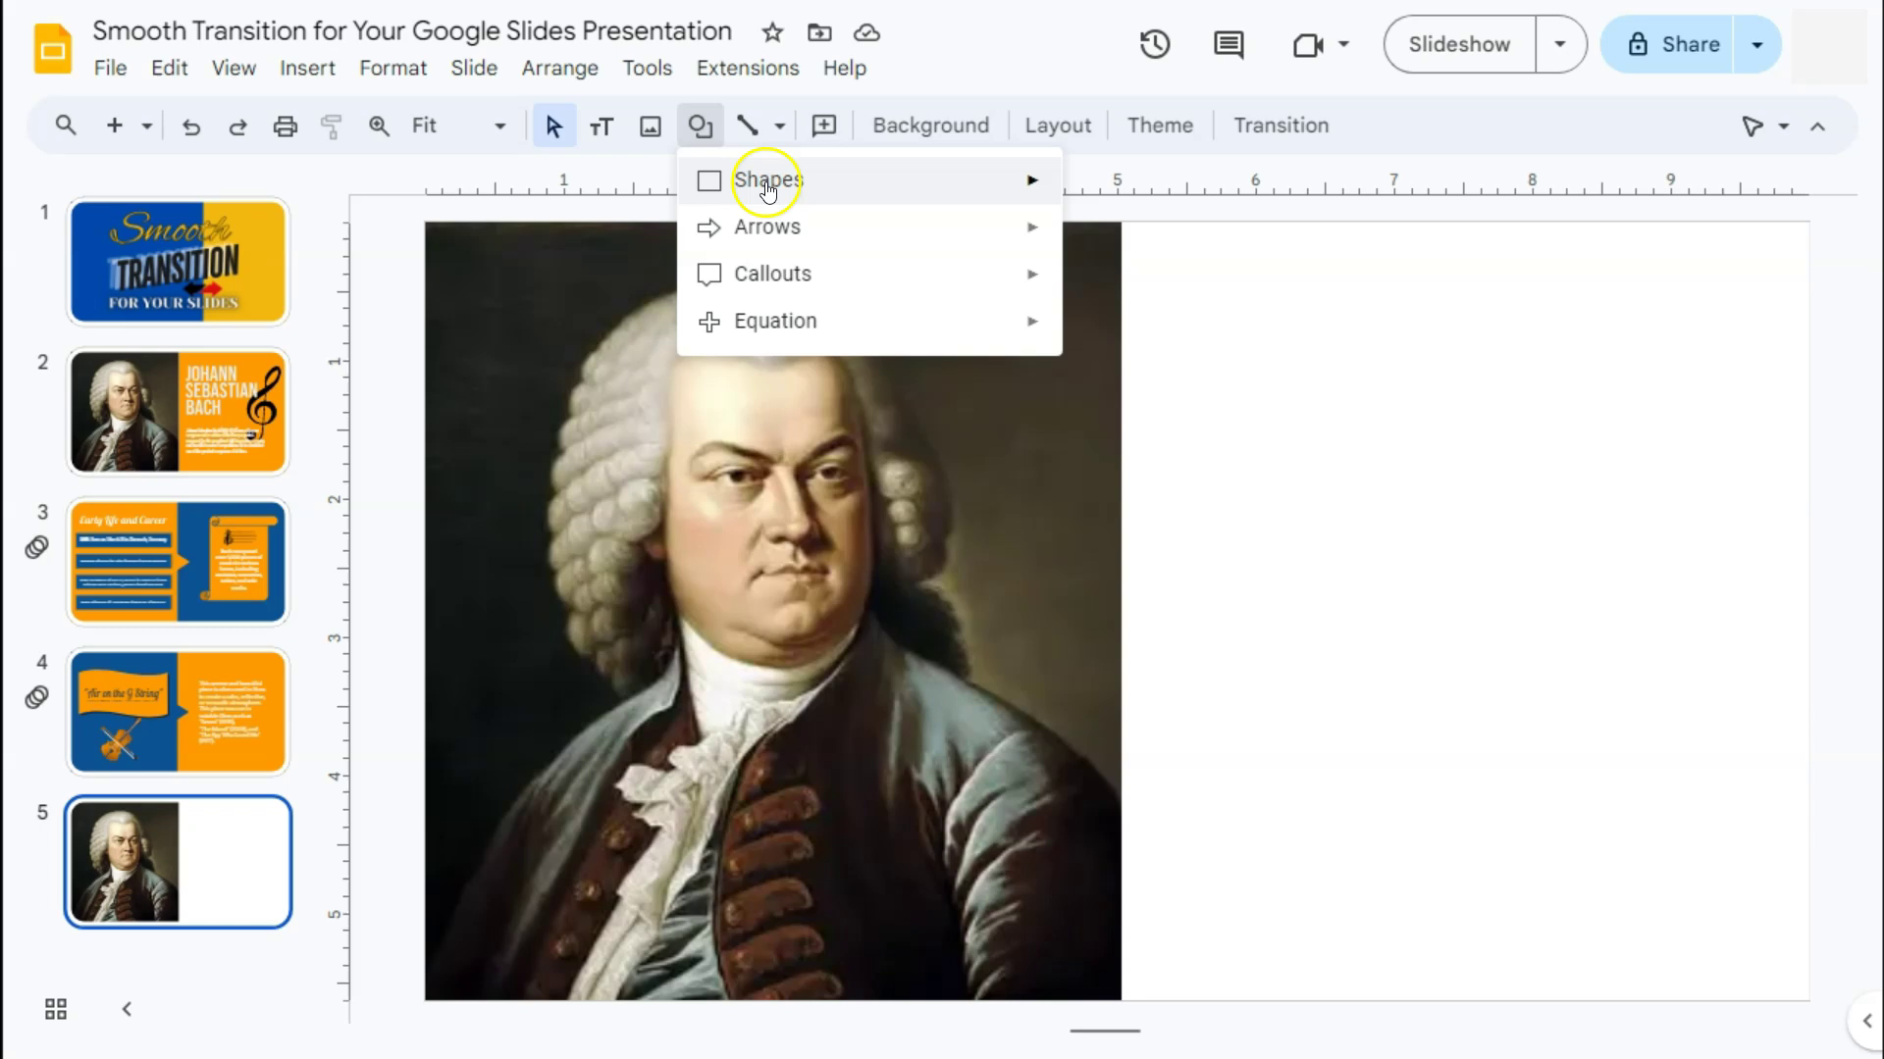
mouse_move(769, 180)
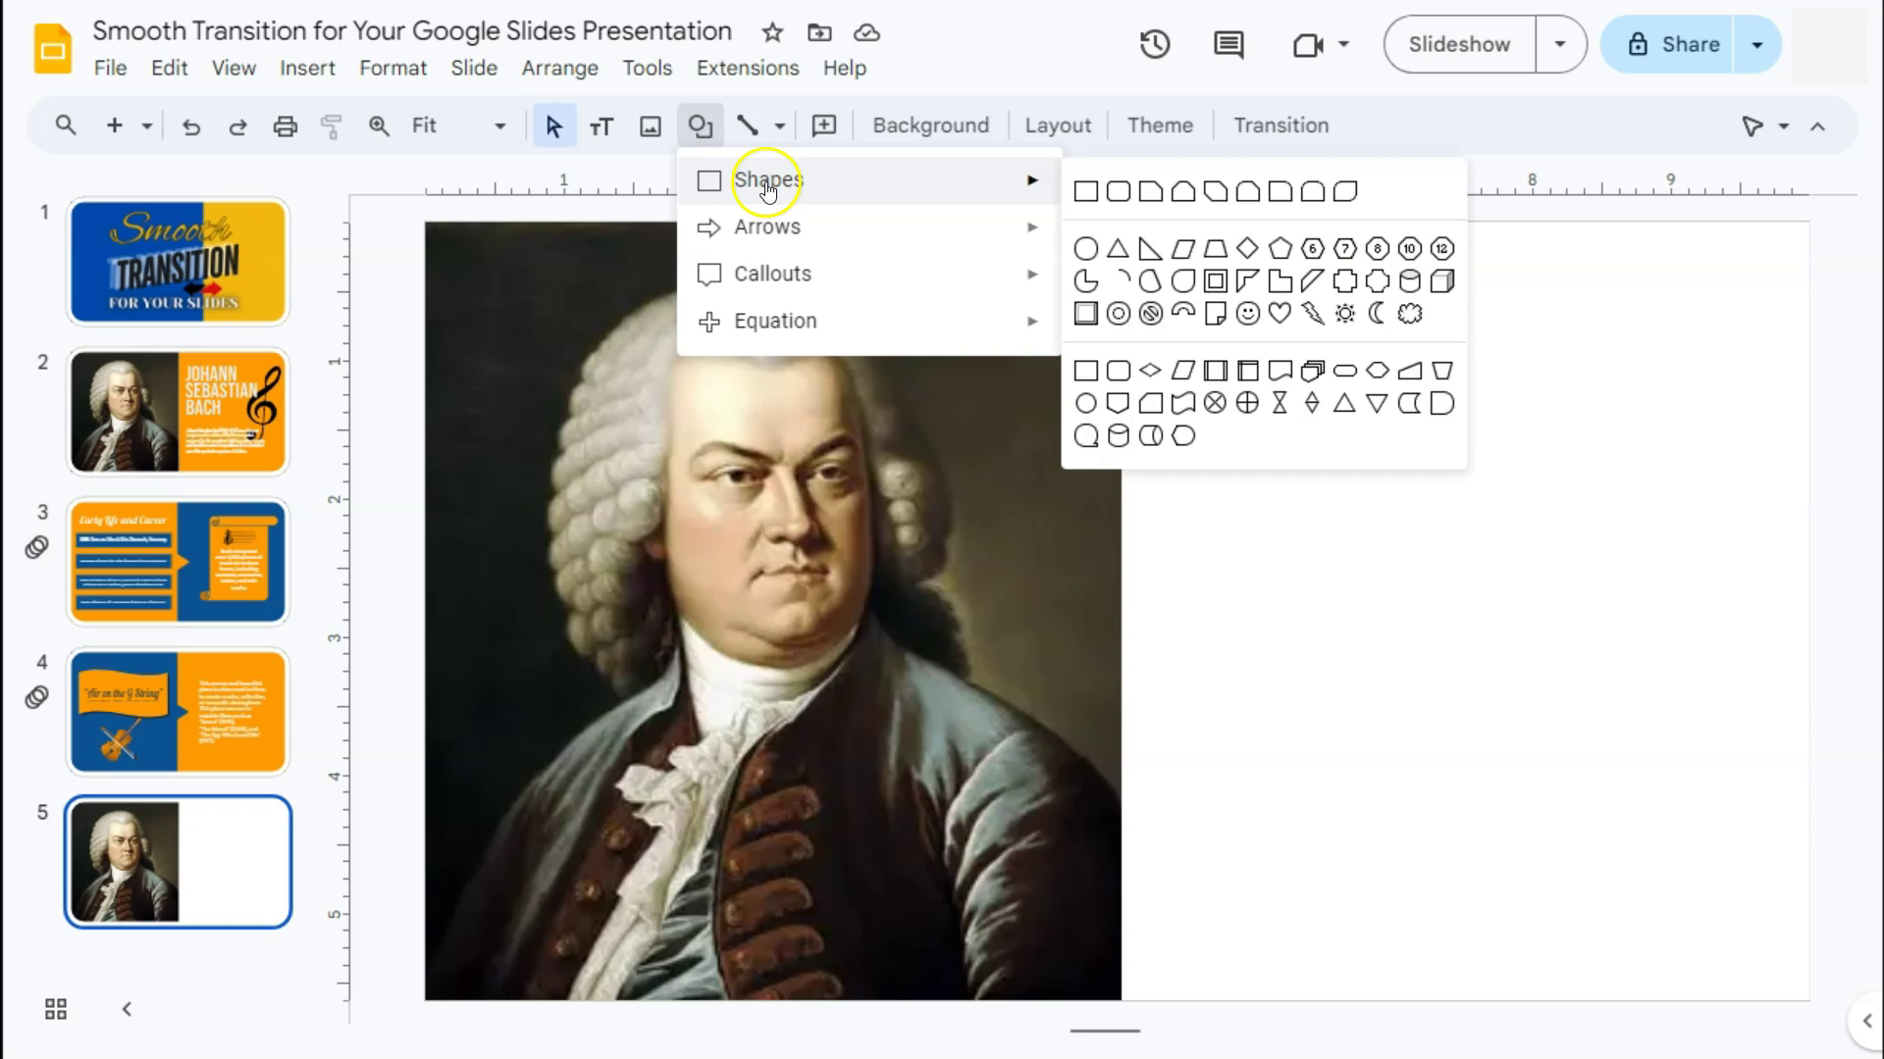
click(1097, 192)
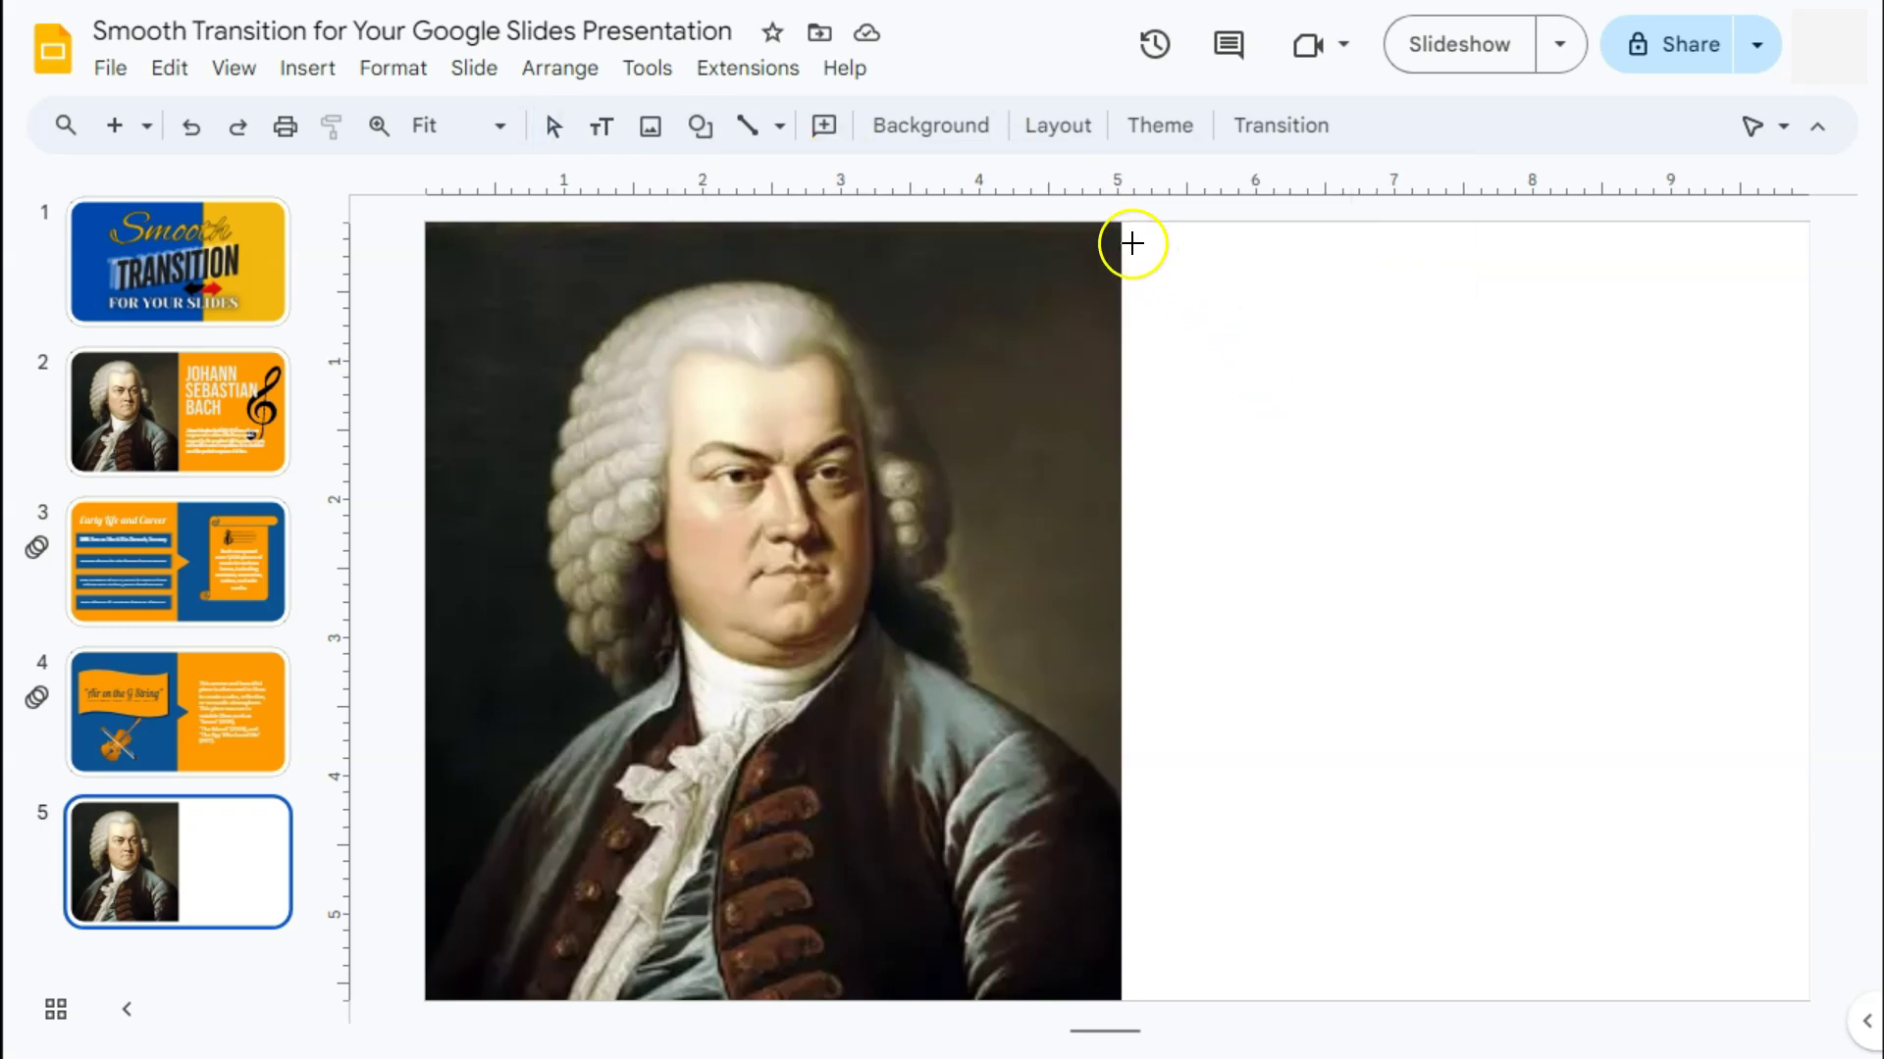
drag(1122, 223, 1810, 993)
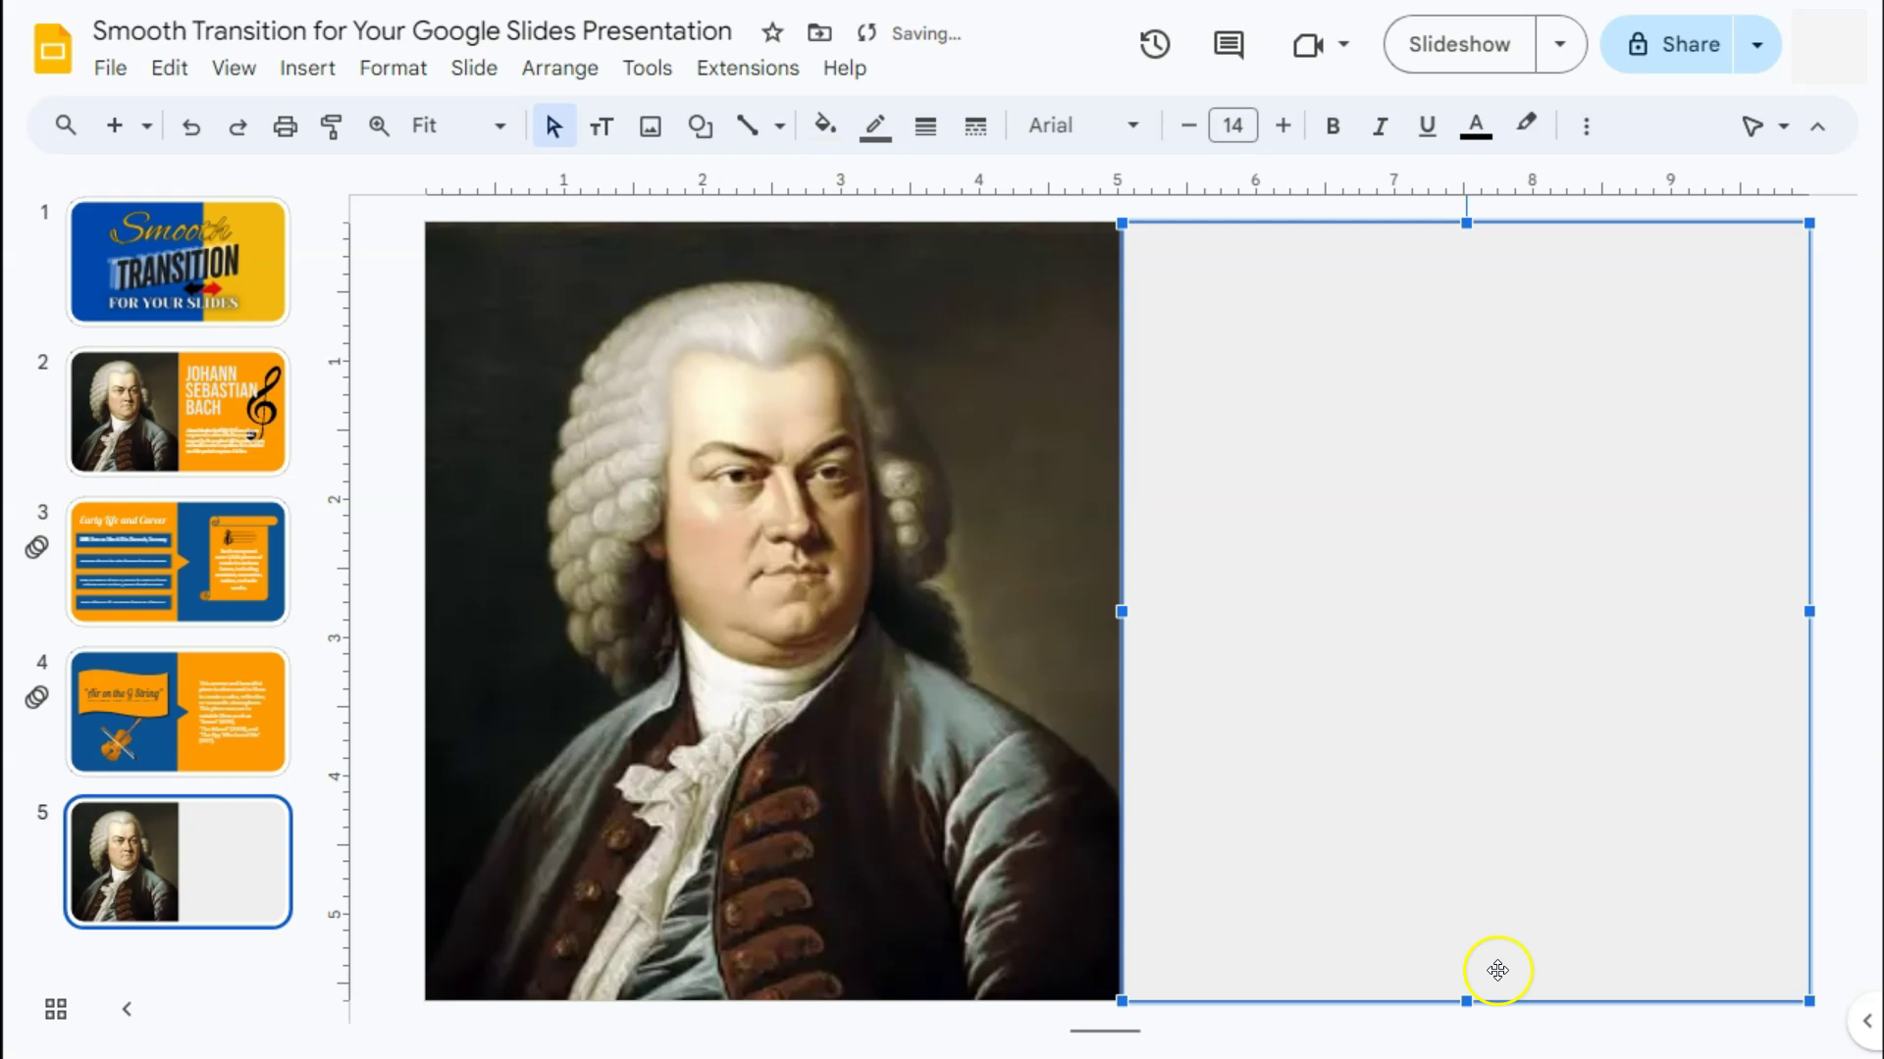
key(Escape)
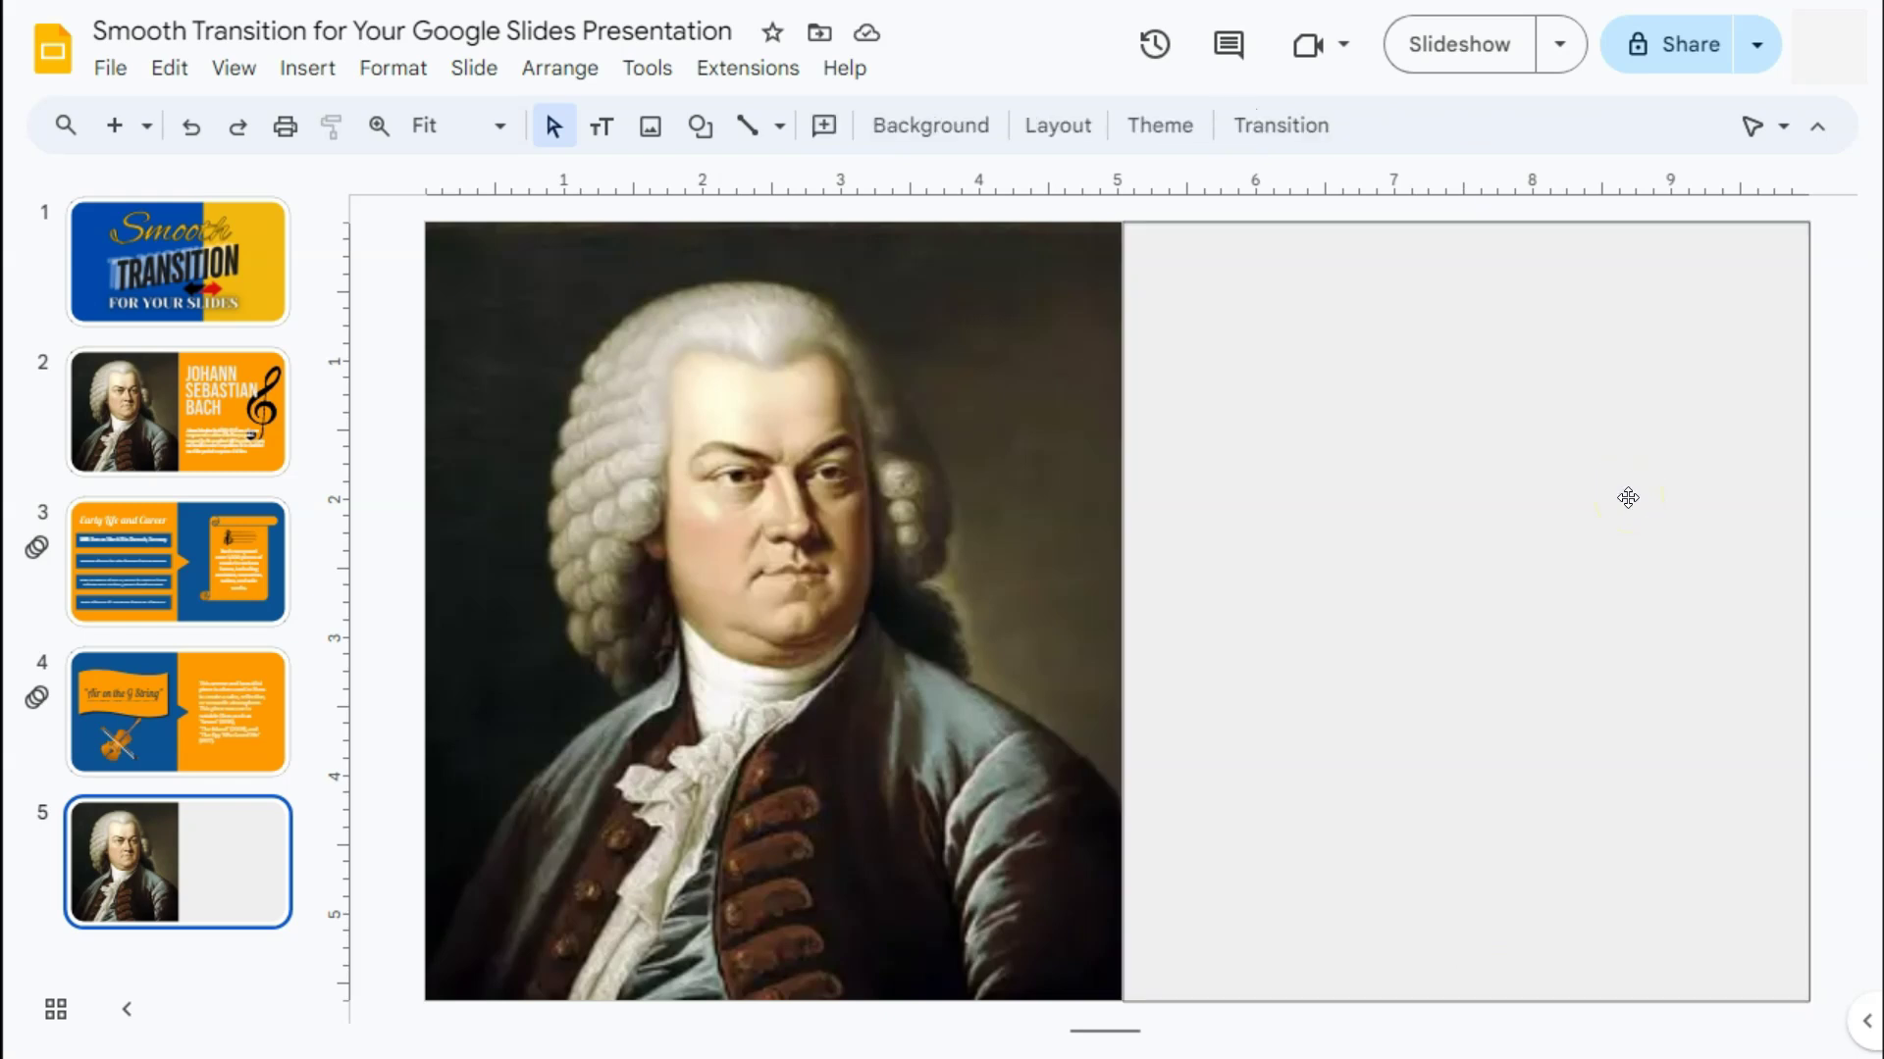
- Stretch the gray rectangle's right edge to the slide's right border
click(1628, 499)
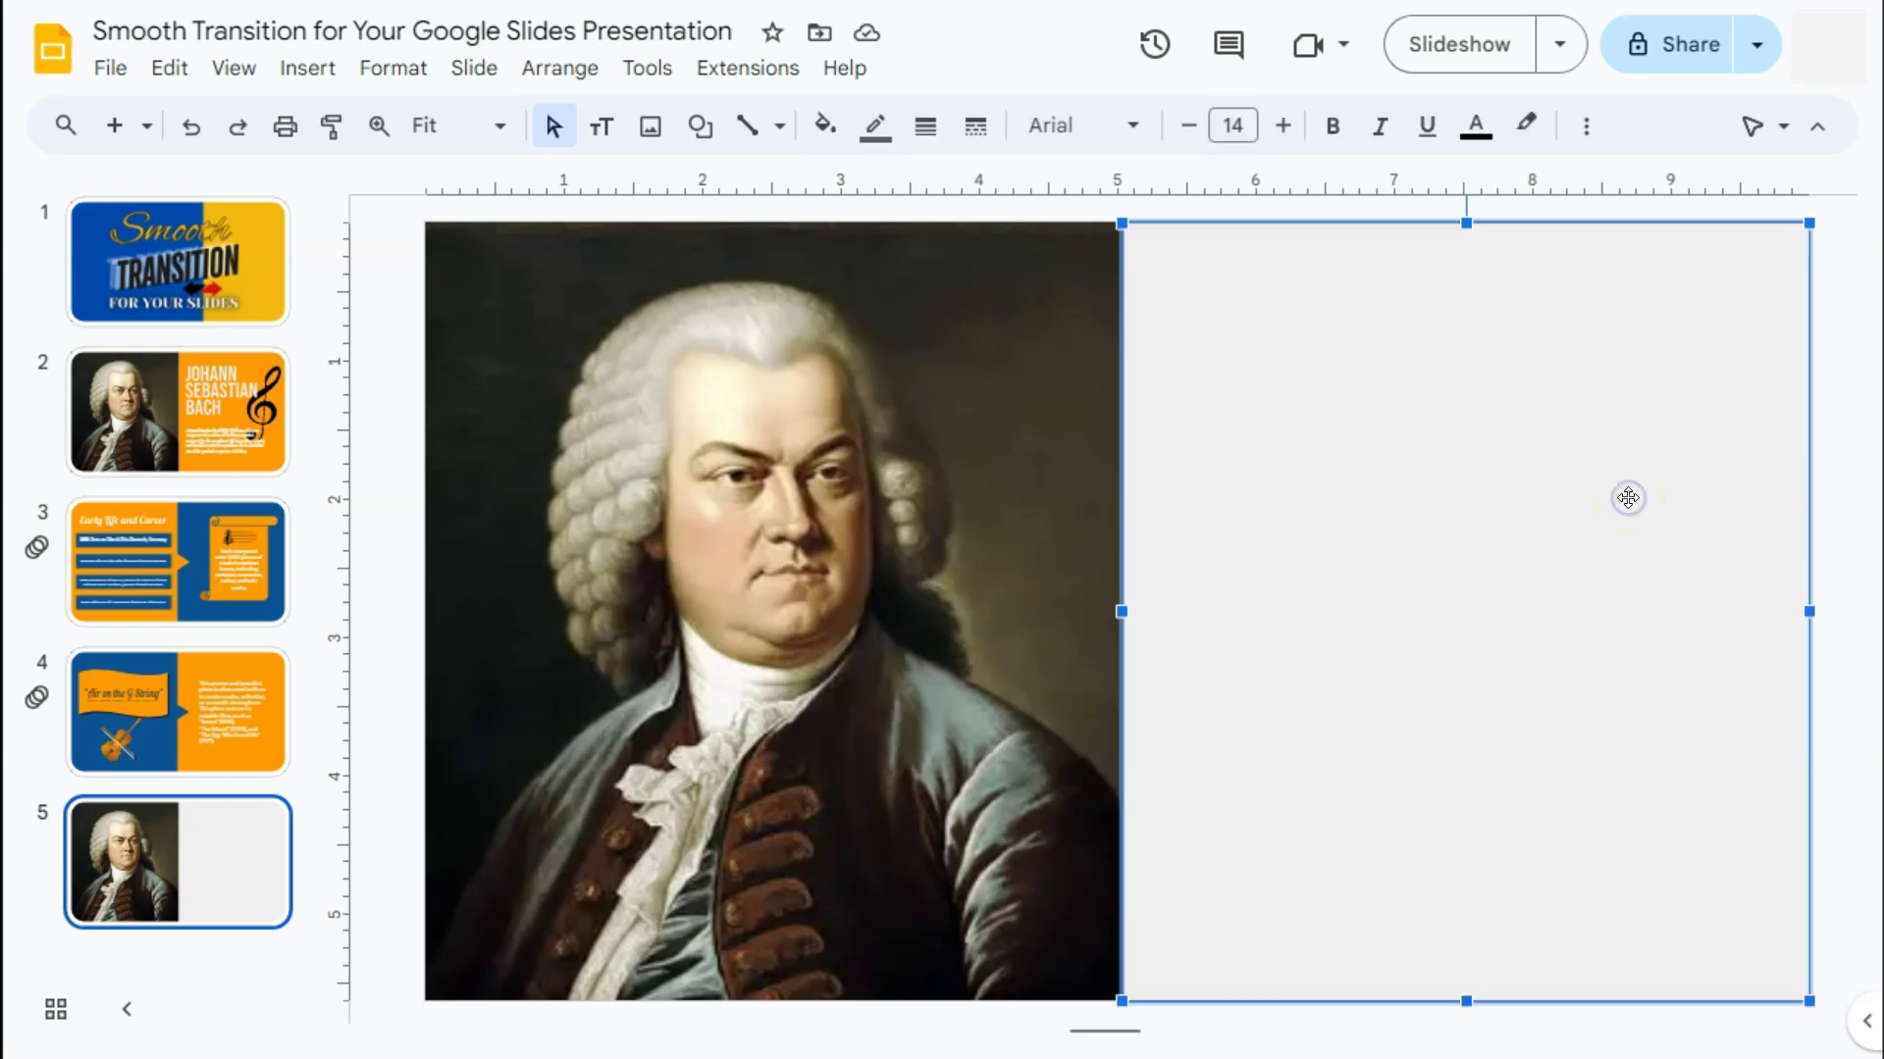
click(1803, 616)
drag(1812, 615, 1817, 612)
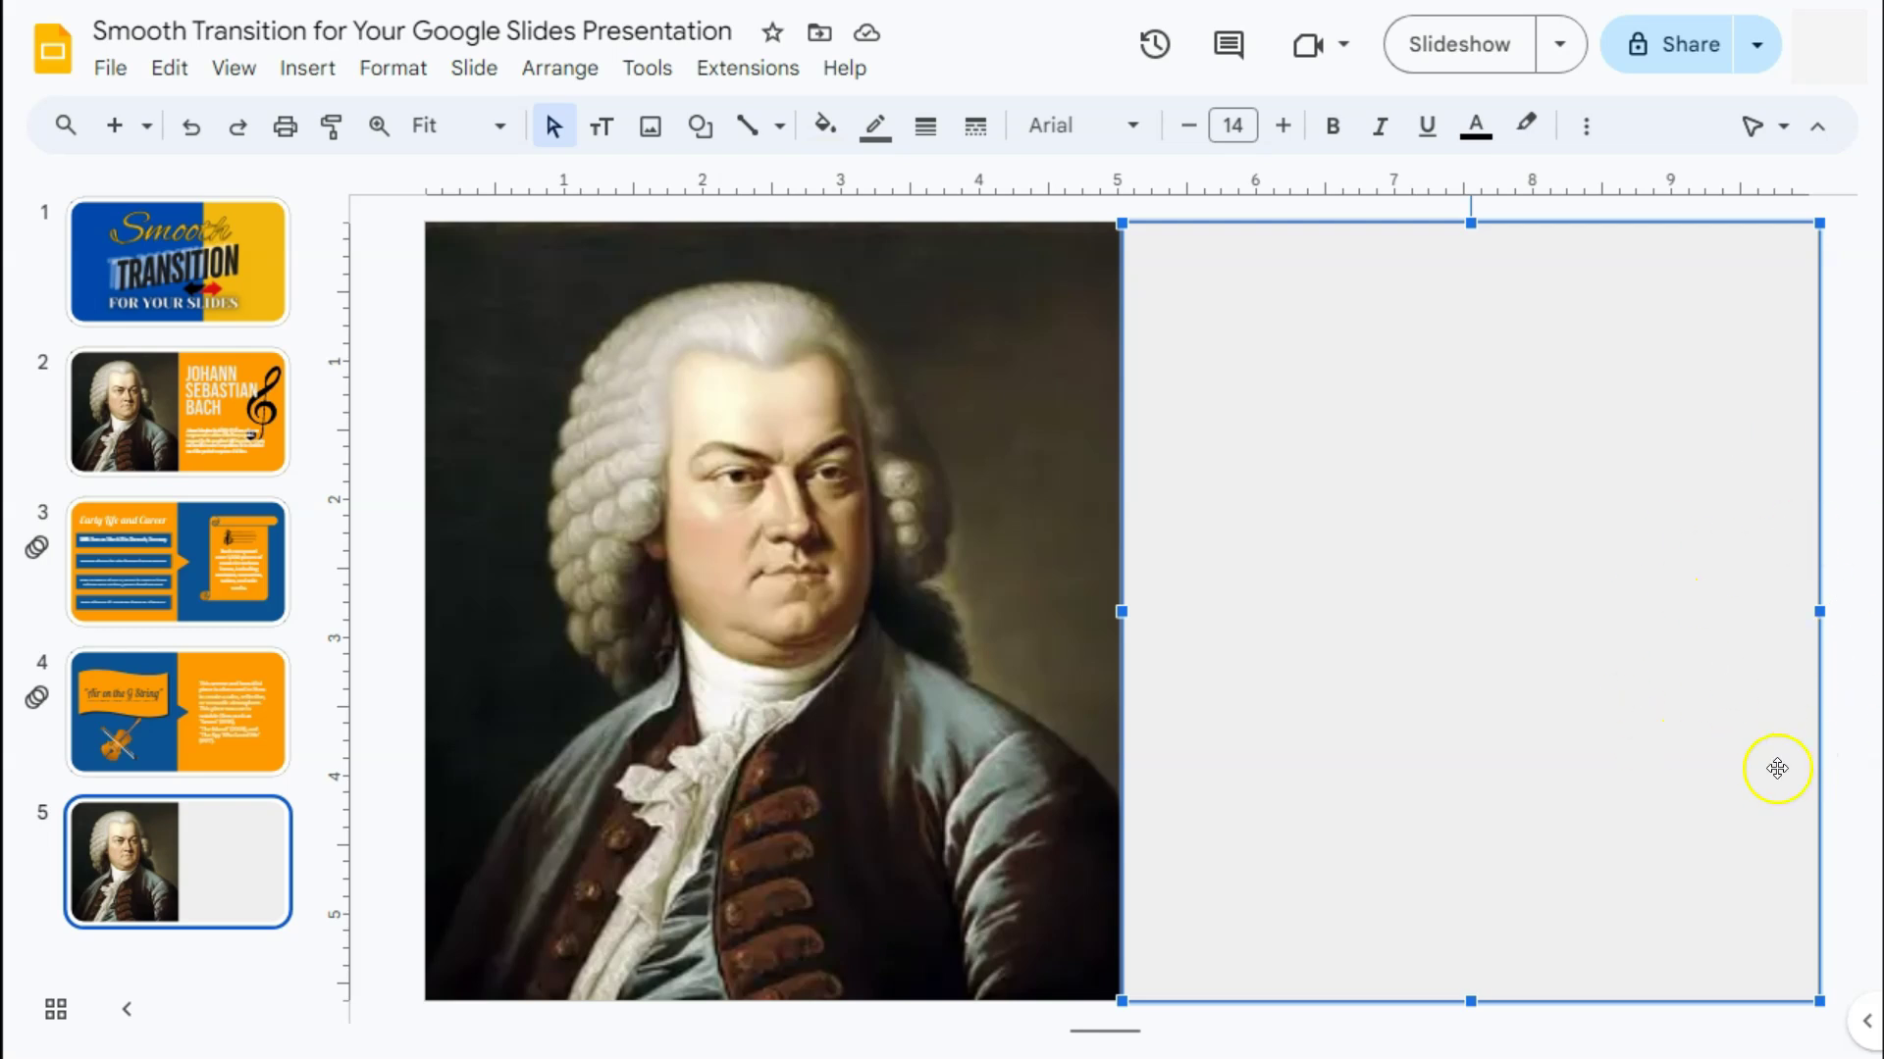
click(1833, 342)
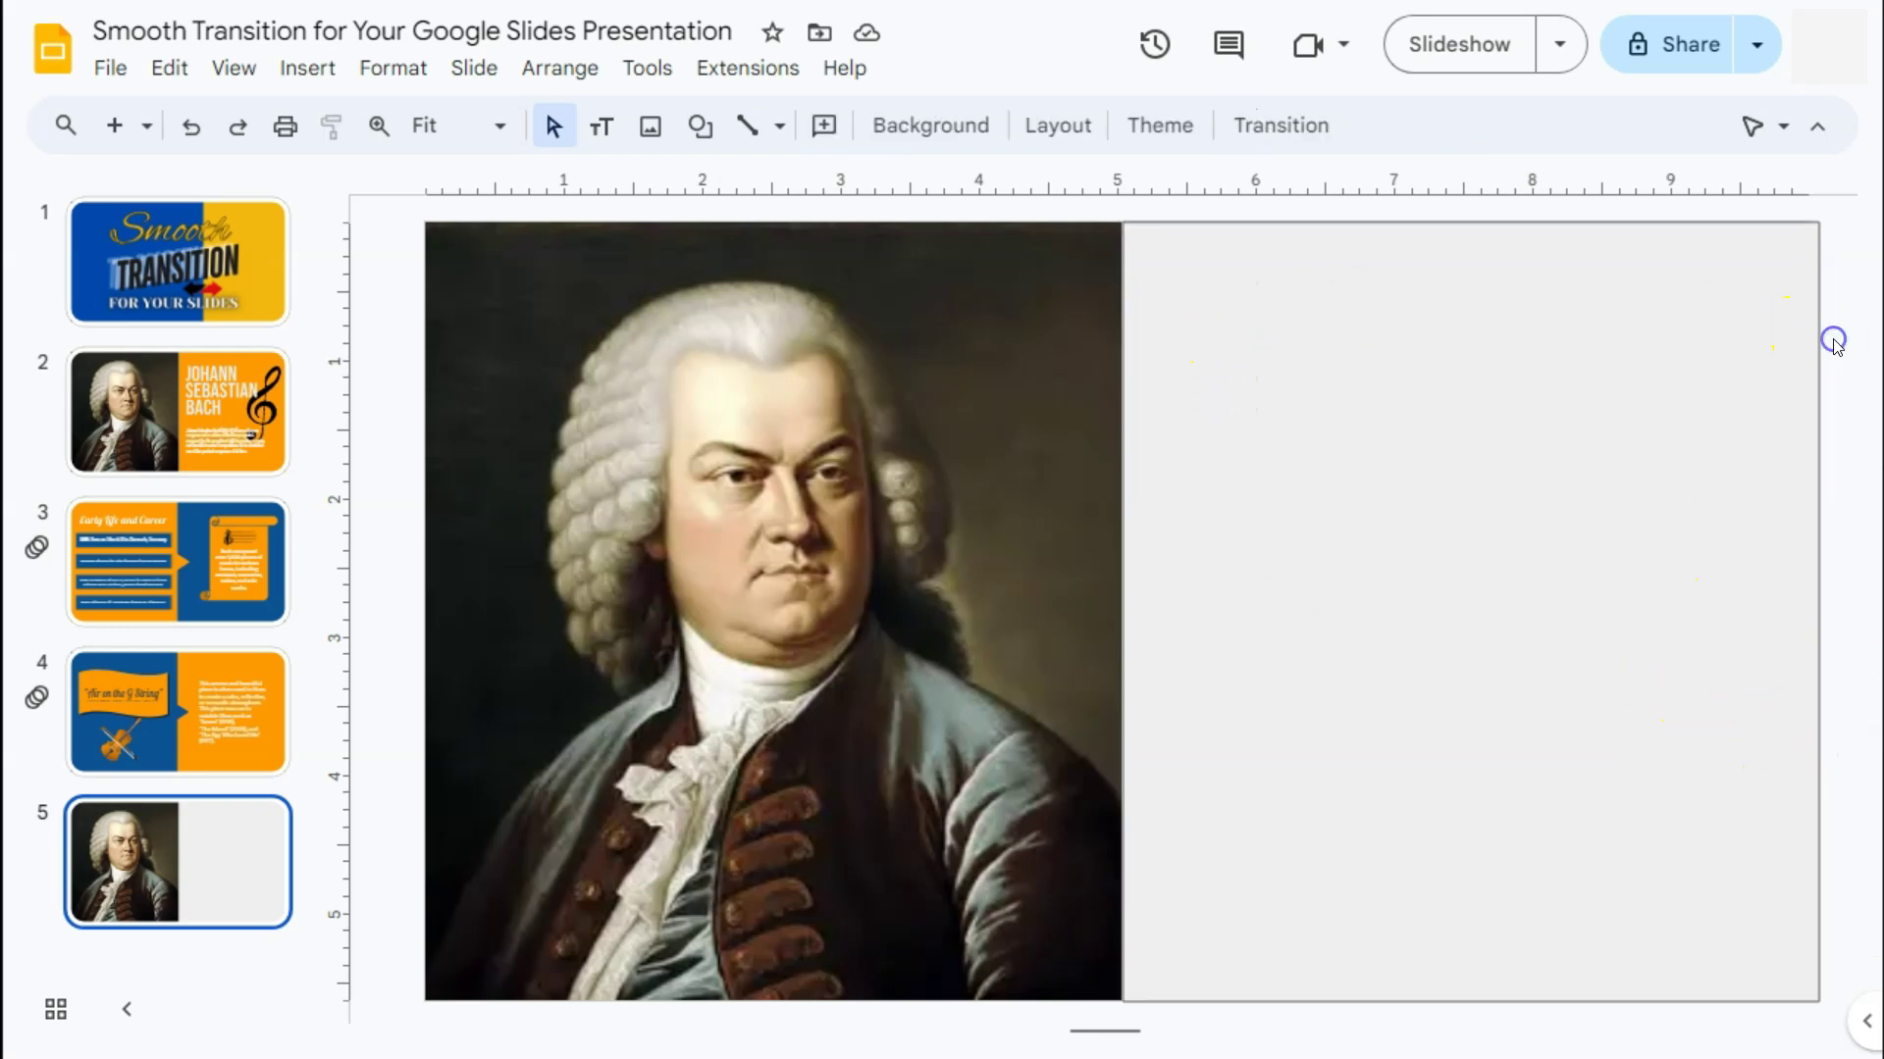
click(1411, 478)
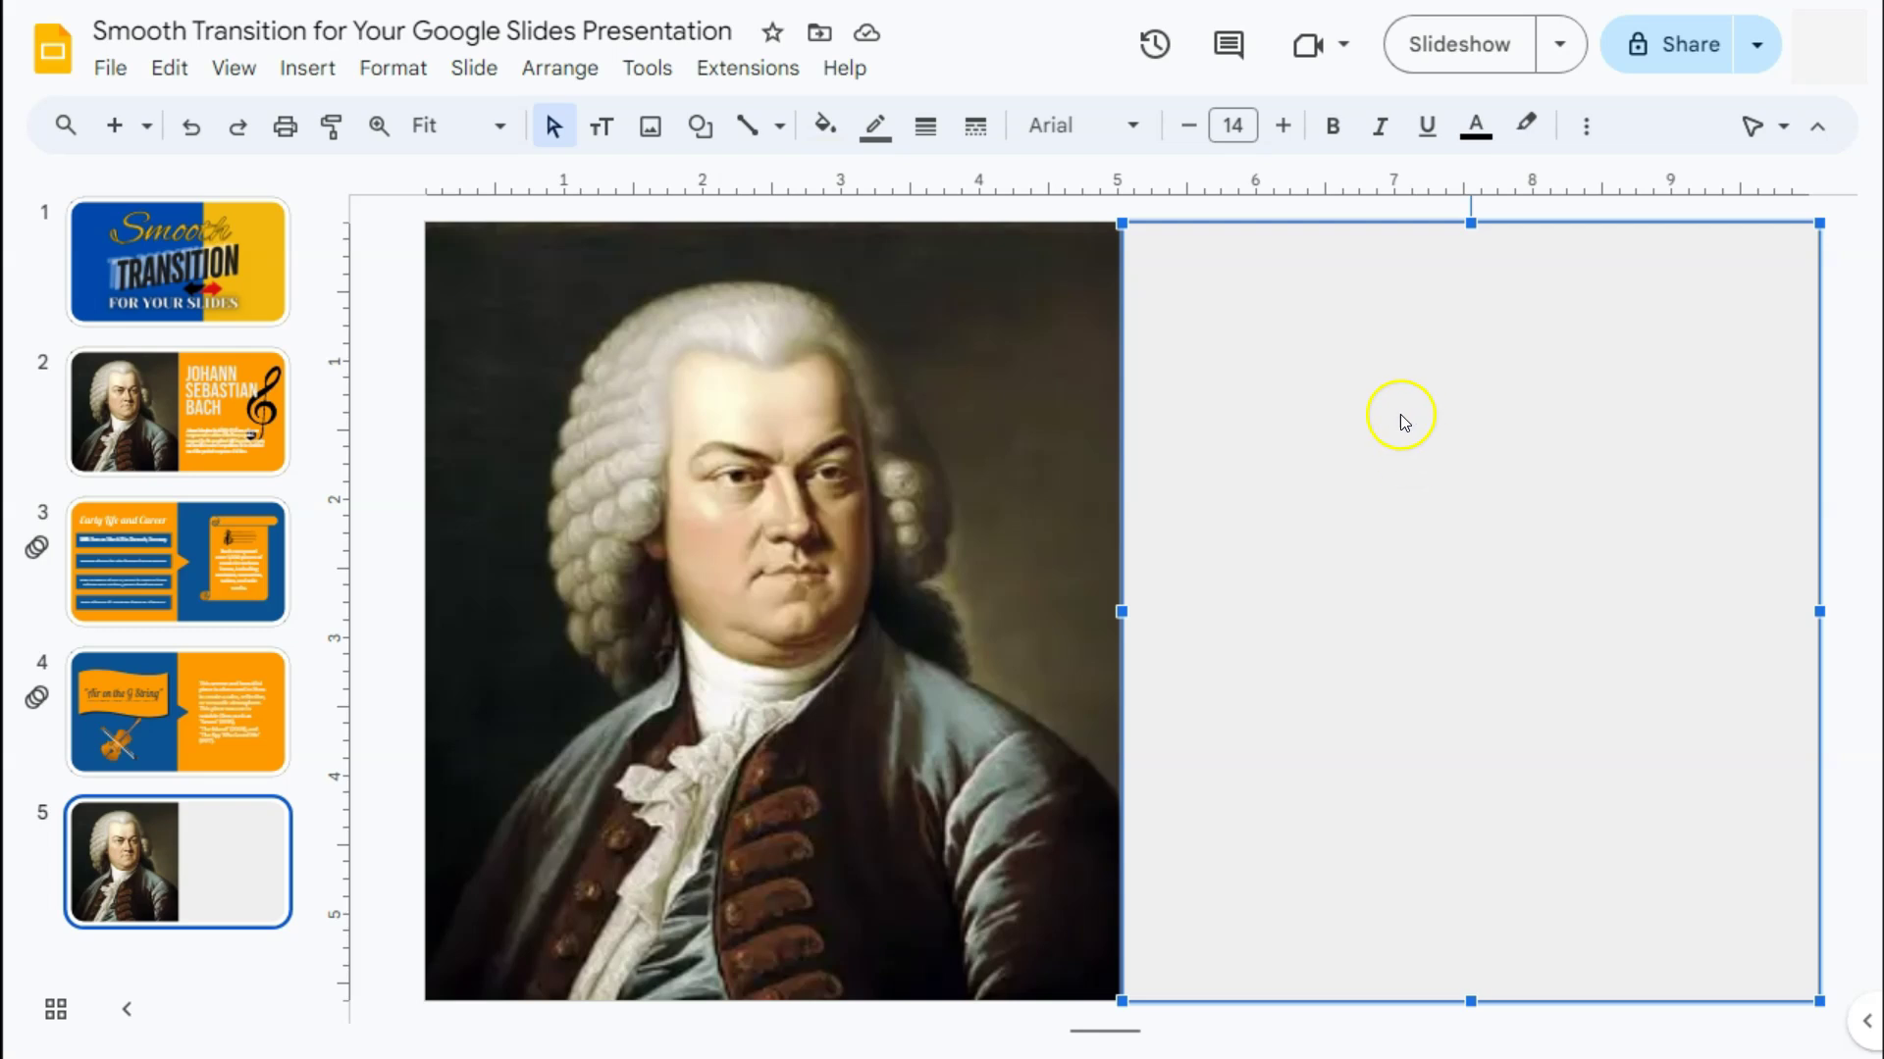
- Give the rectangle a transparent border and orange fill, then nudge it flush to the slide centre
click(875, 126)
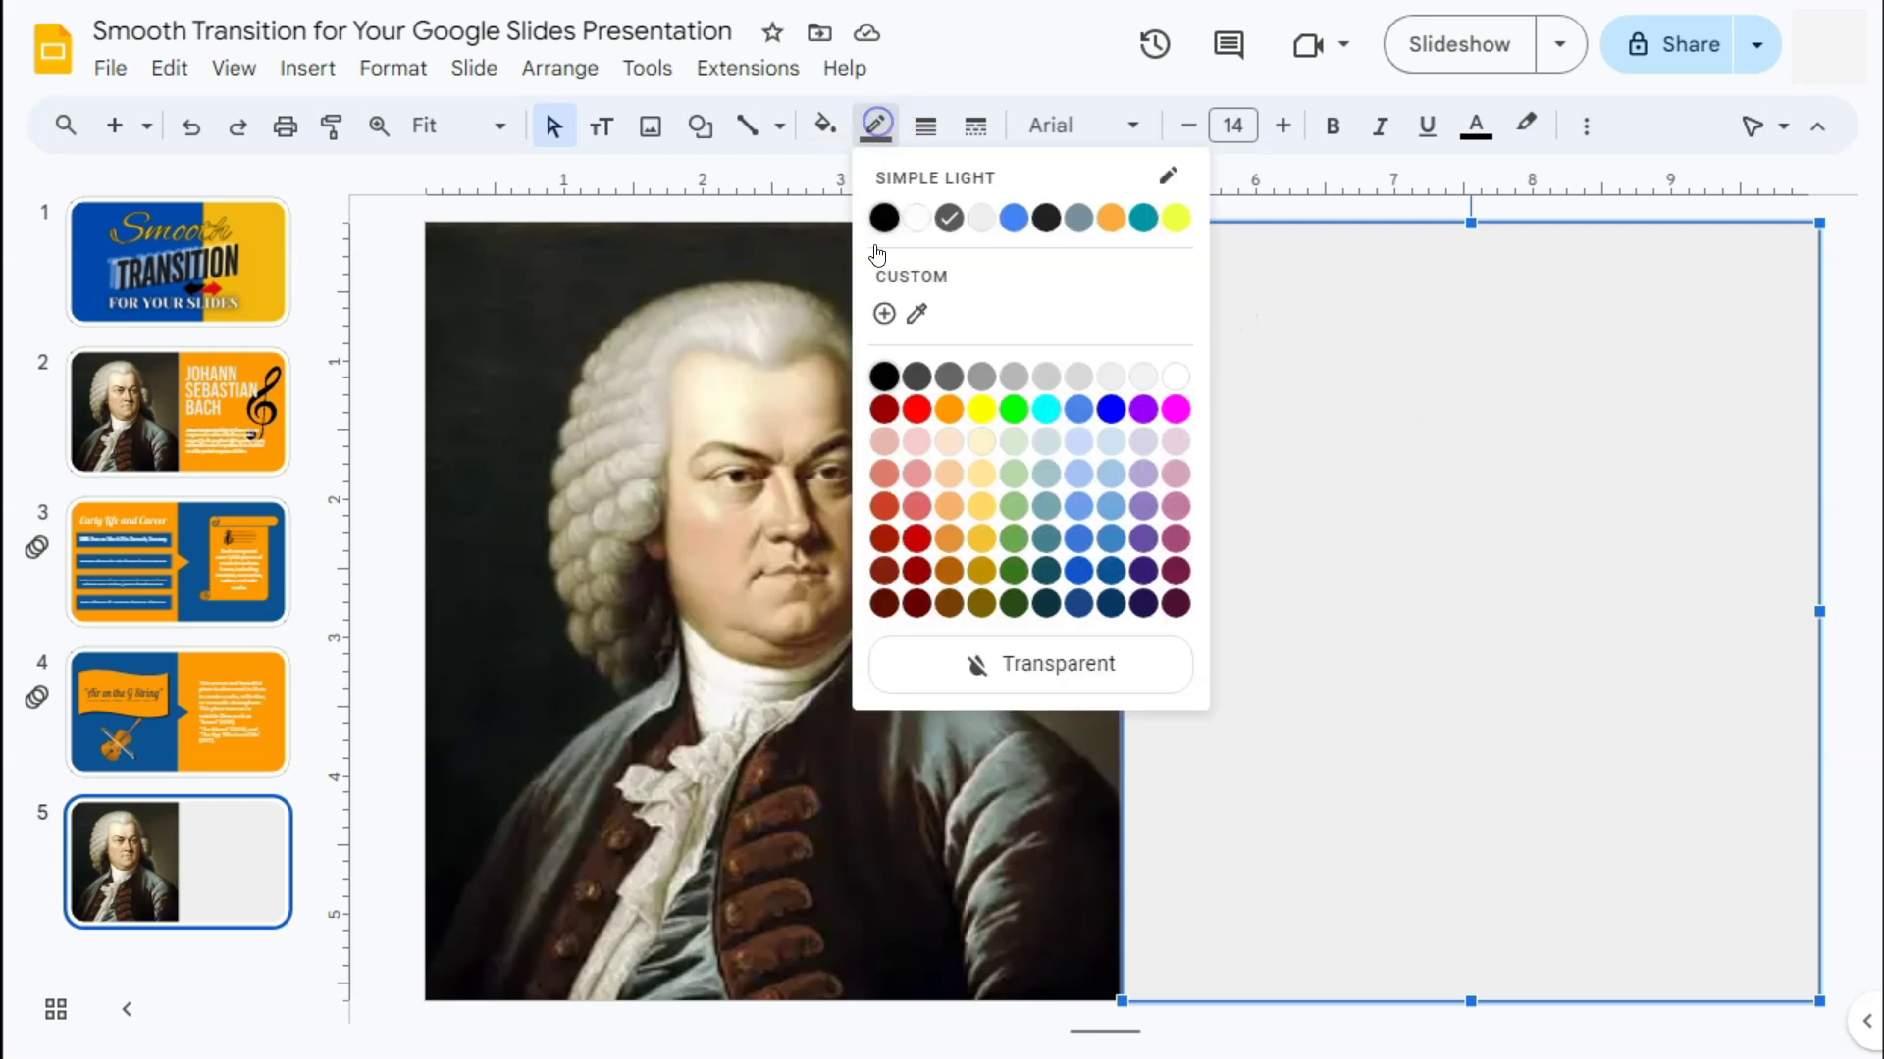
click(985, 665)
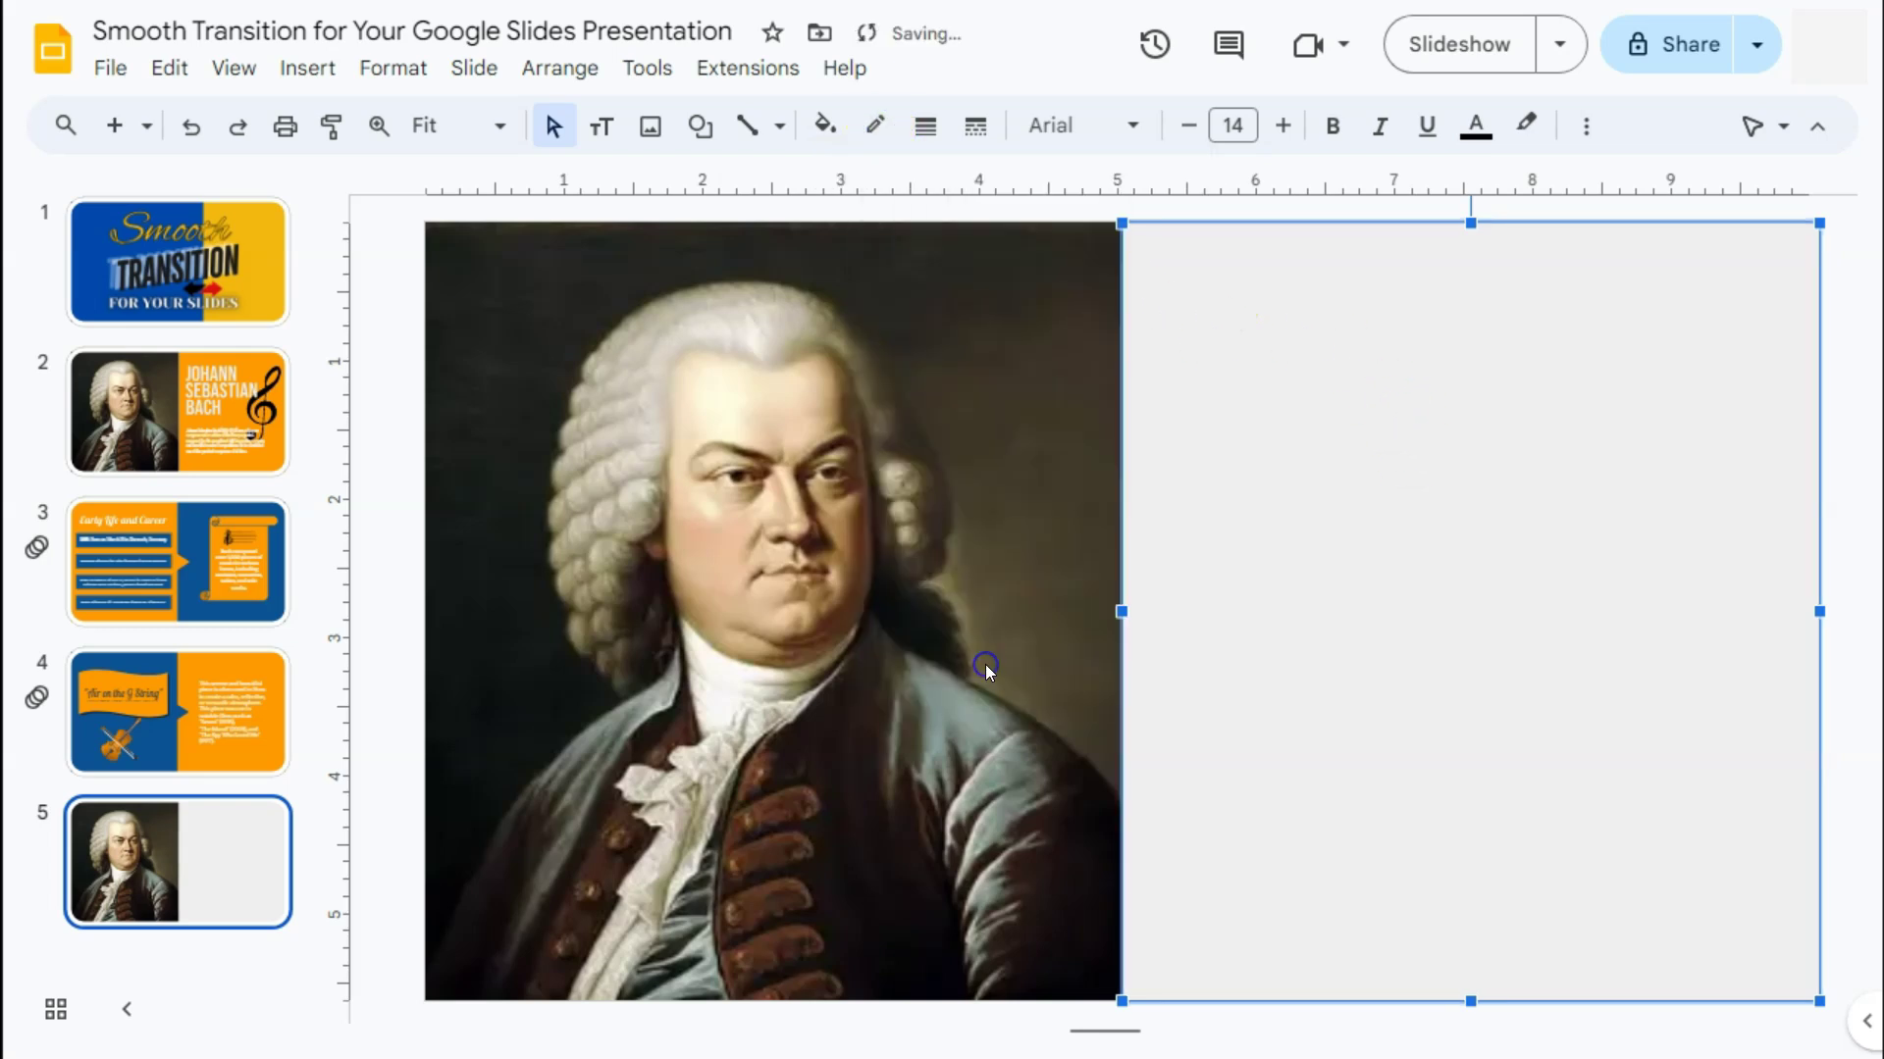
click(825, 125)
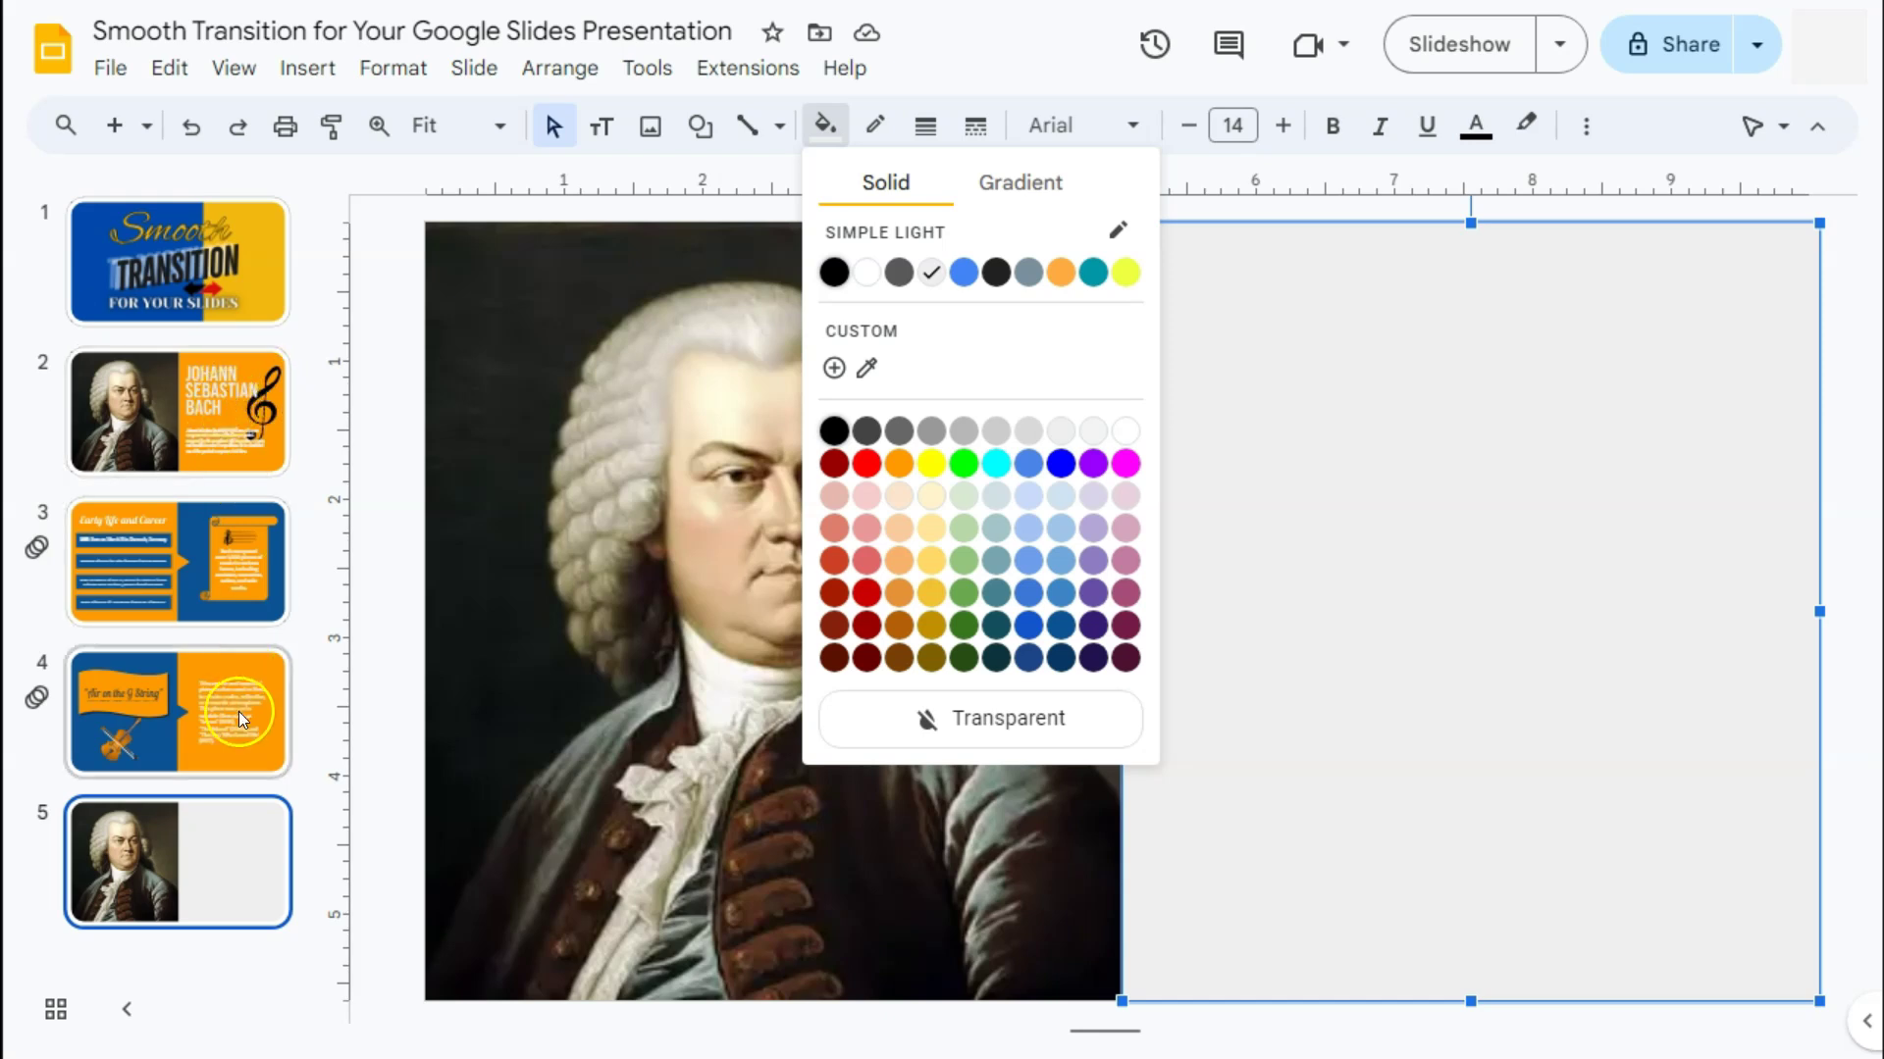
click(893, 468)
click(1855, 424)
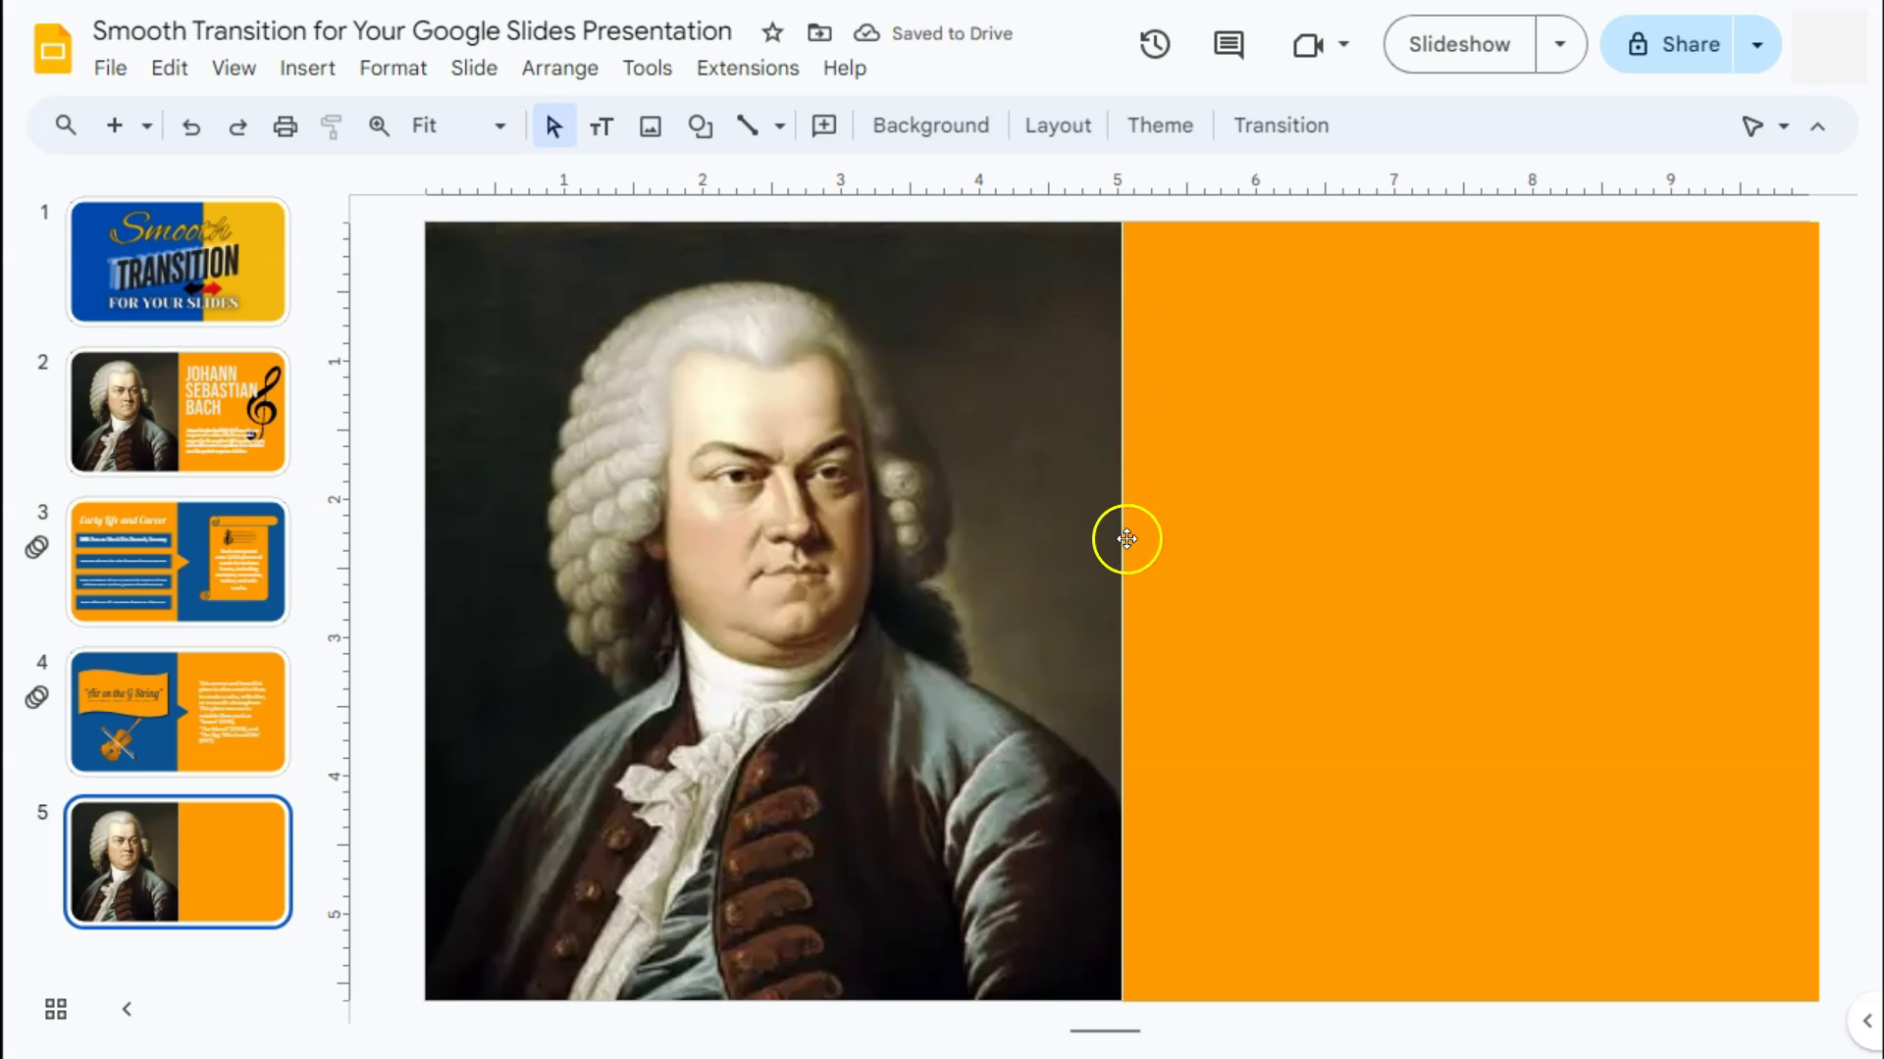
click(1272, 527)
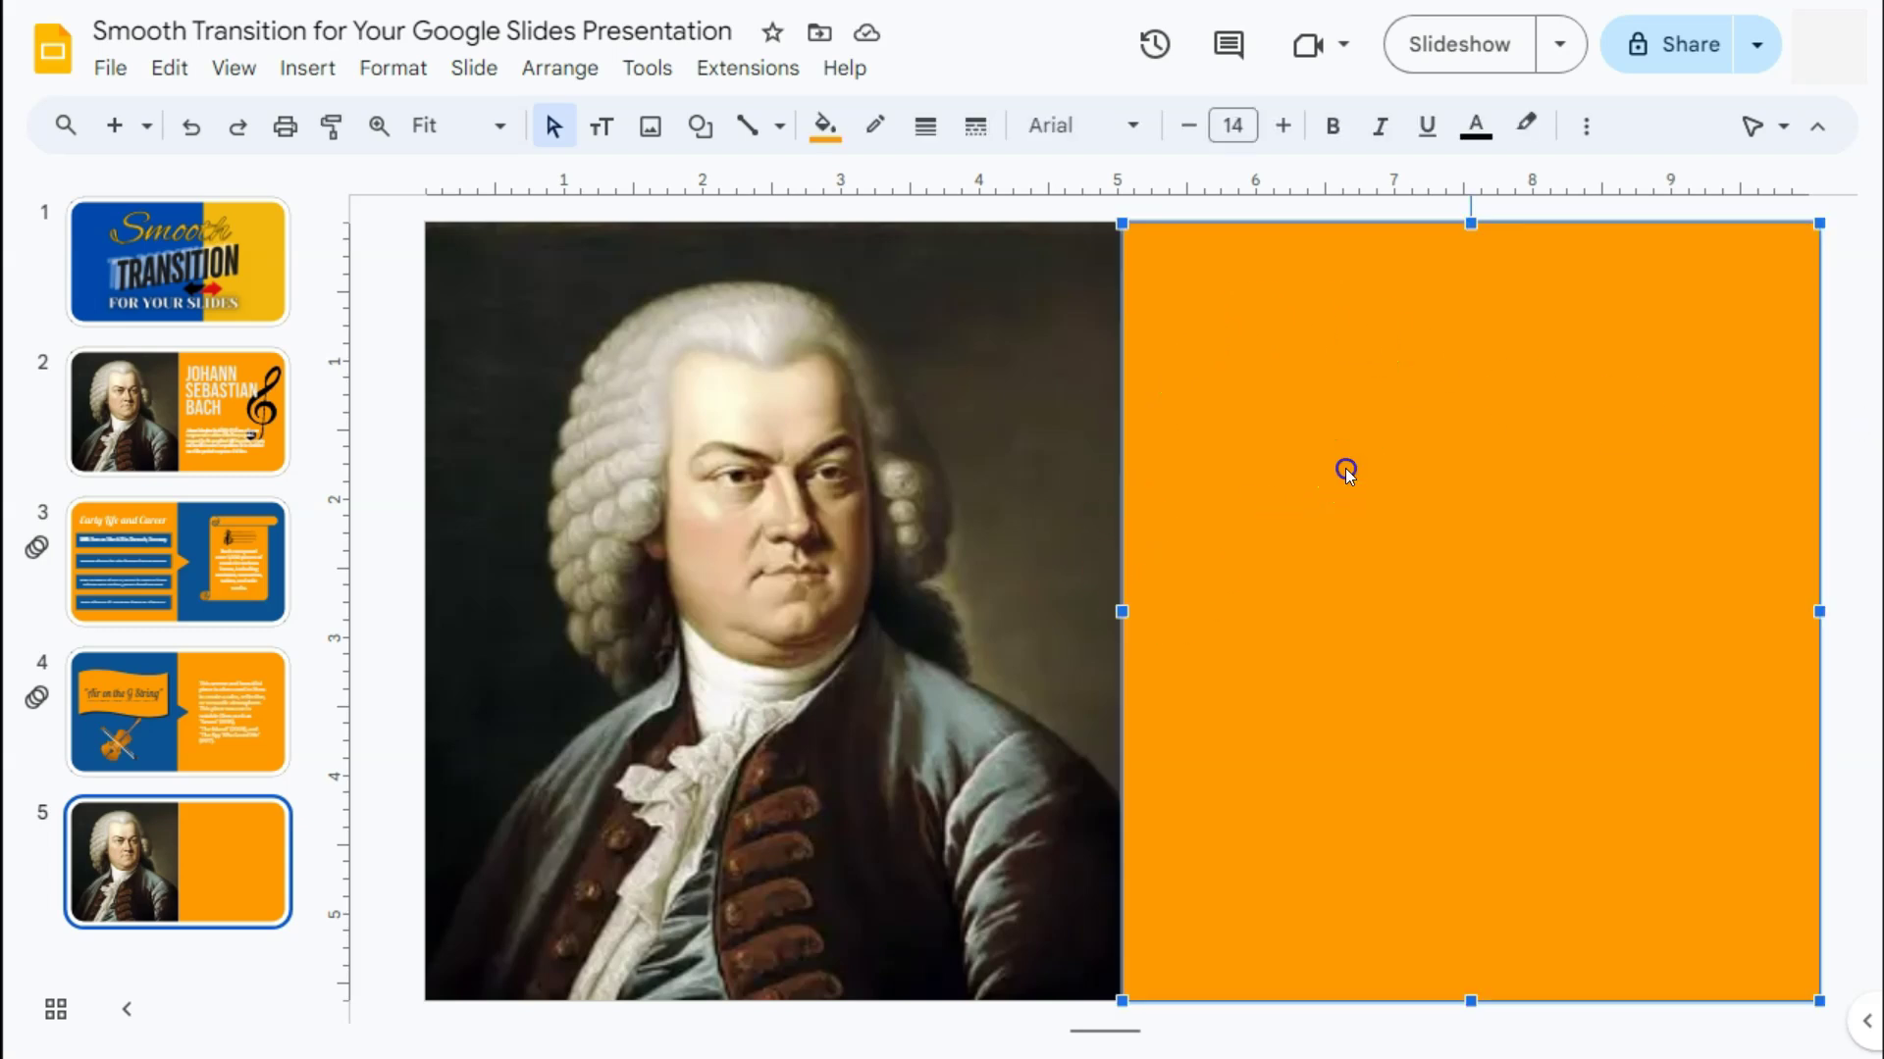
drag(1346, 472, 1341, 470)
- Add a Blank-layout slide 6 after slide 5, then reselect slide 5's orange rectangle
click(1848, 560)
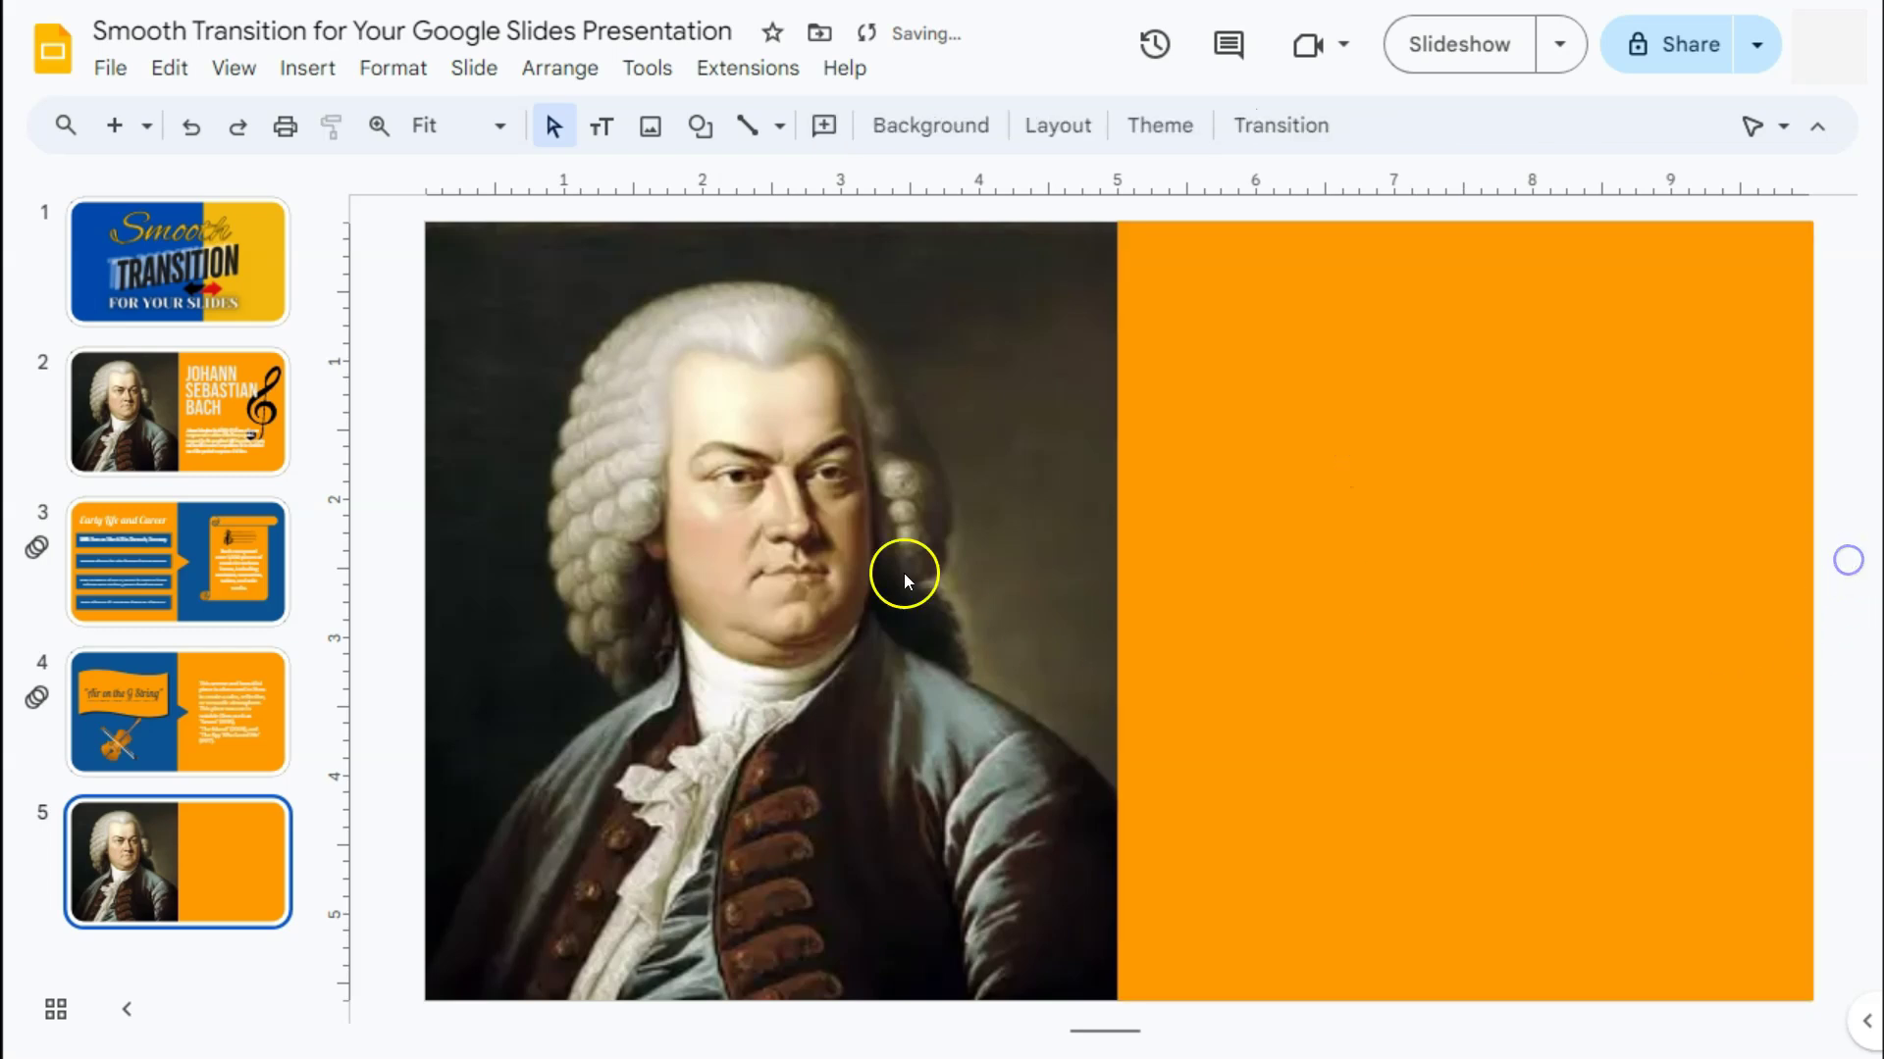
click(1835, 565)
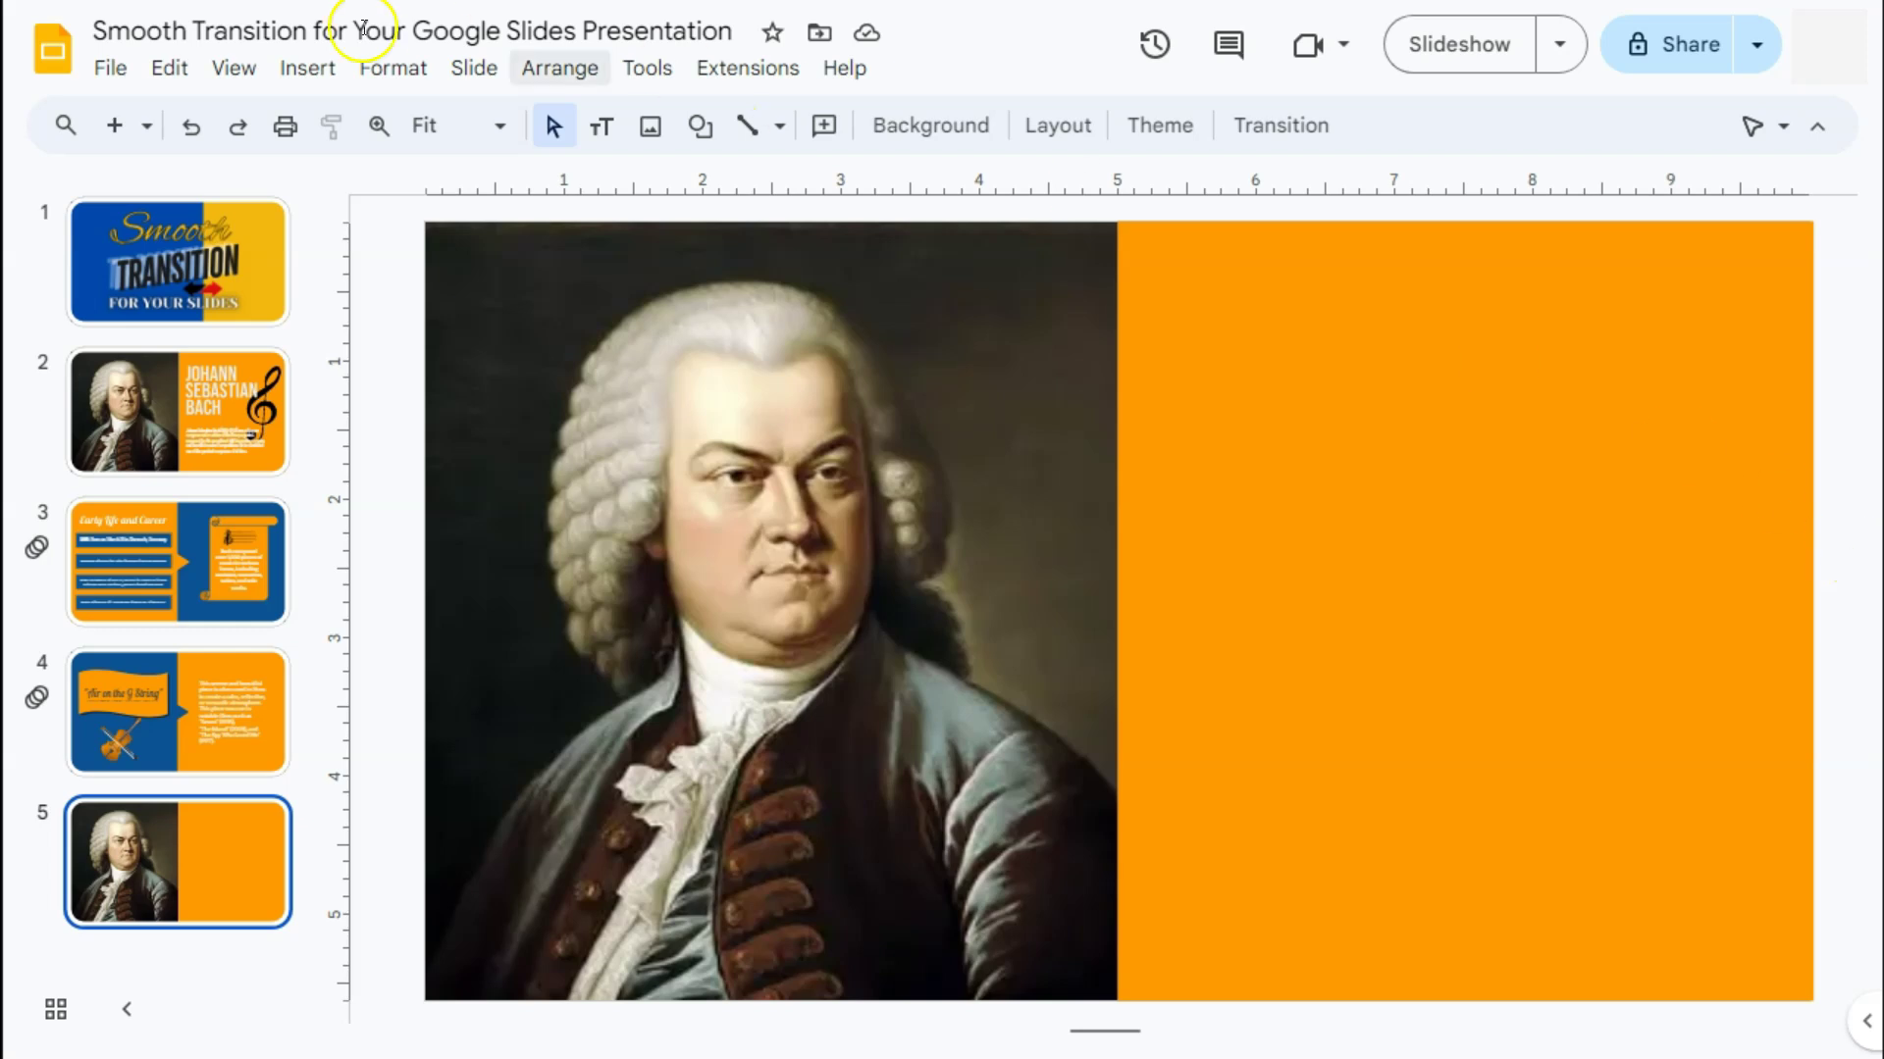
click(147, 142)
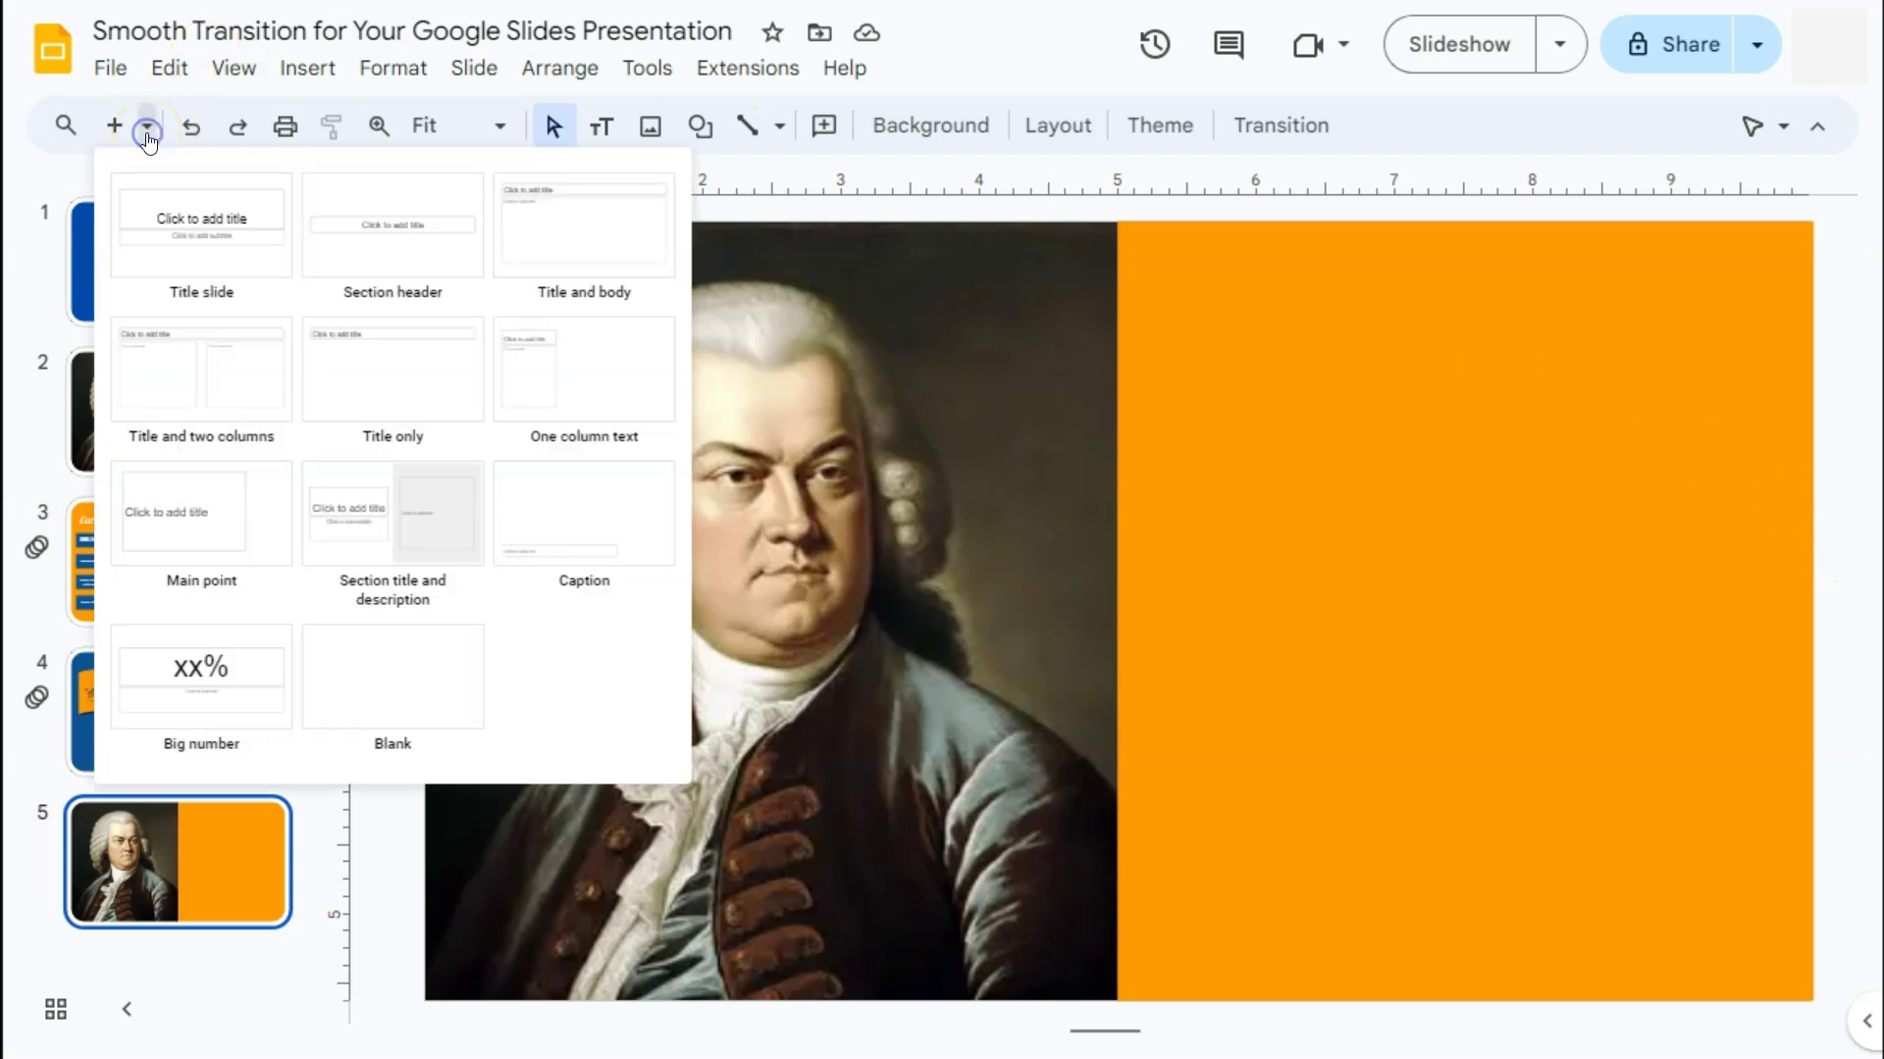
click(334, 675)
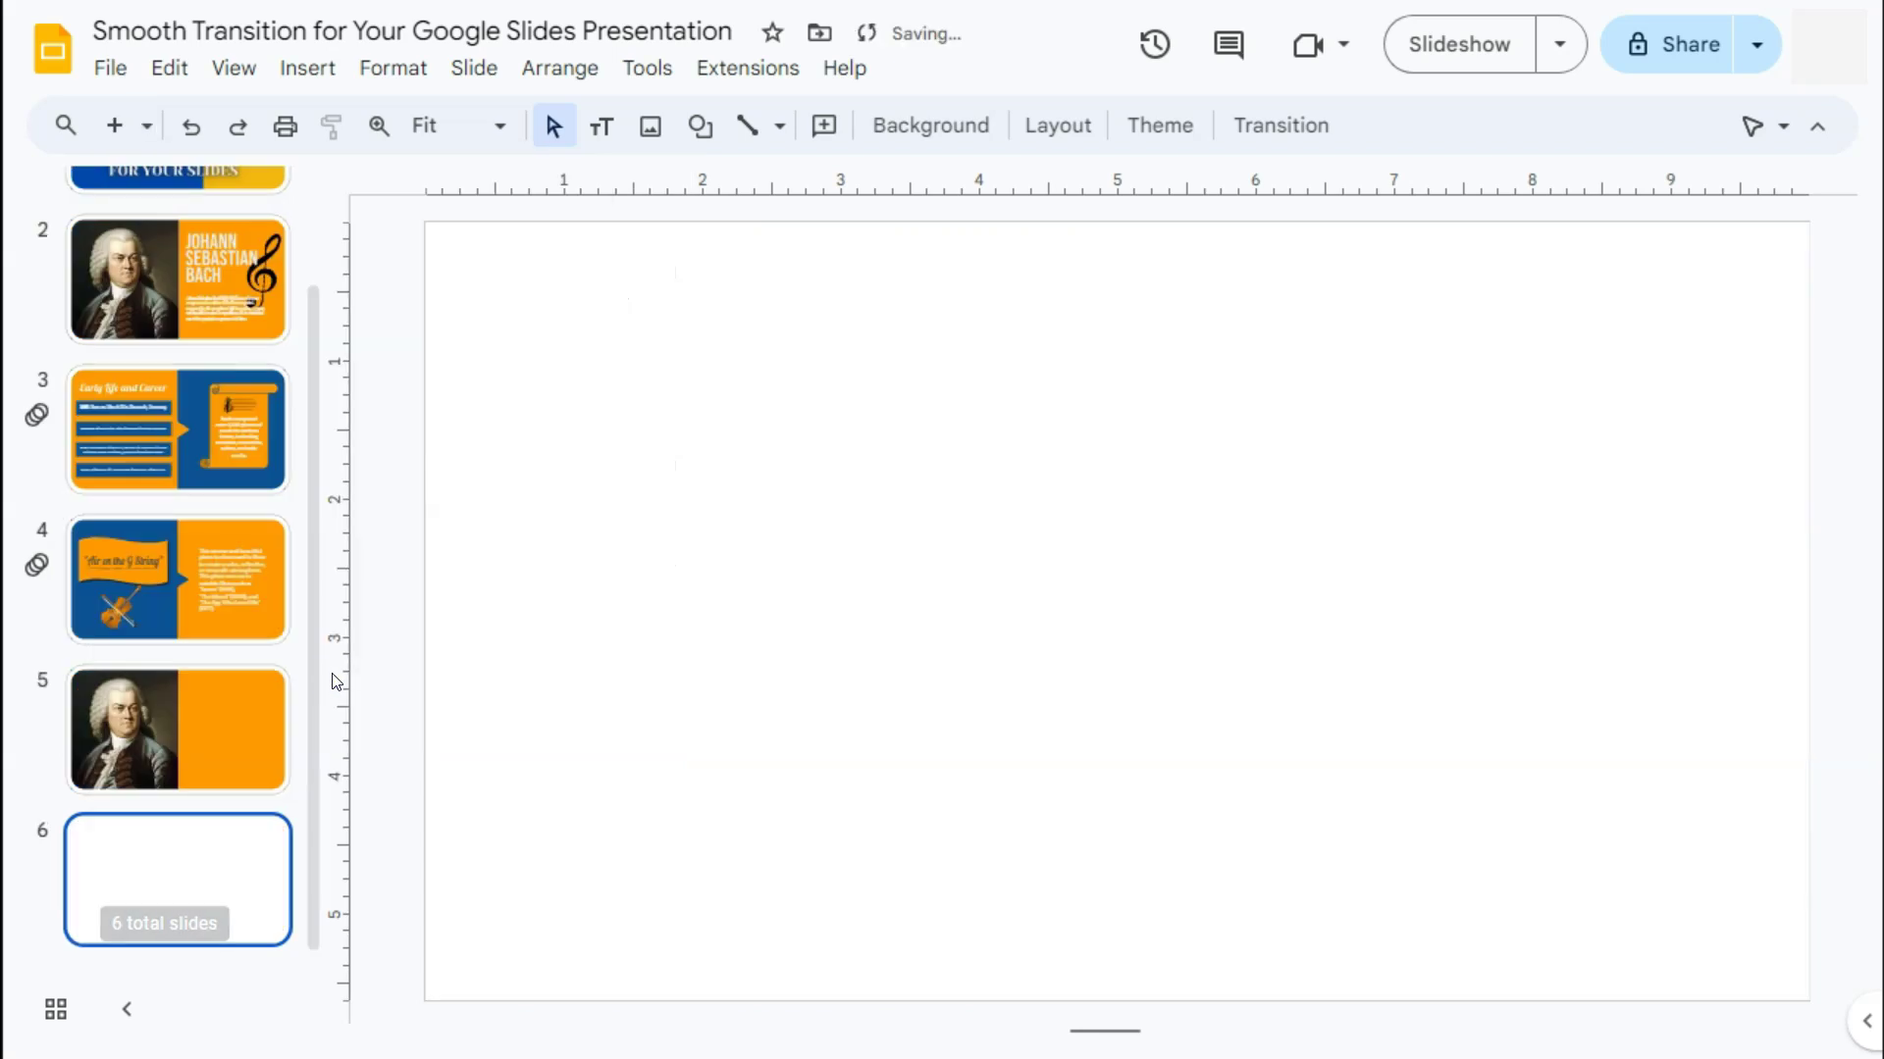
click(196, 733)
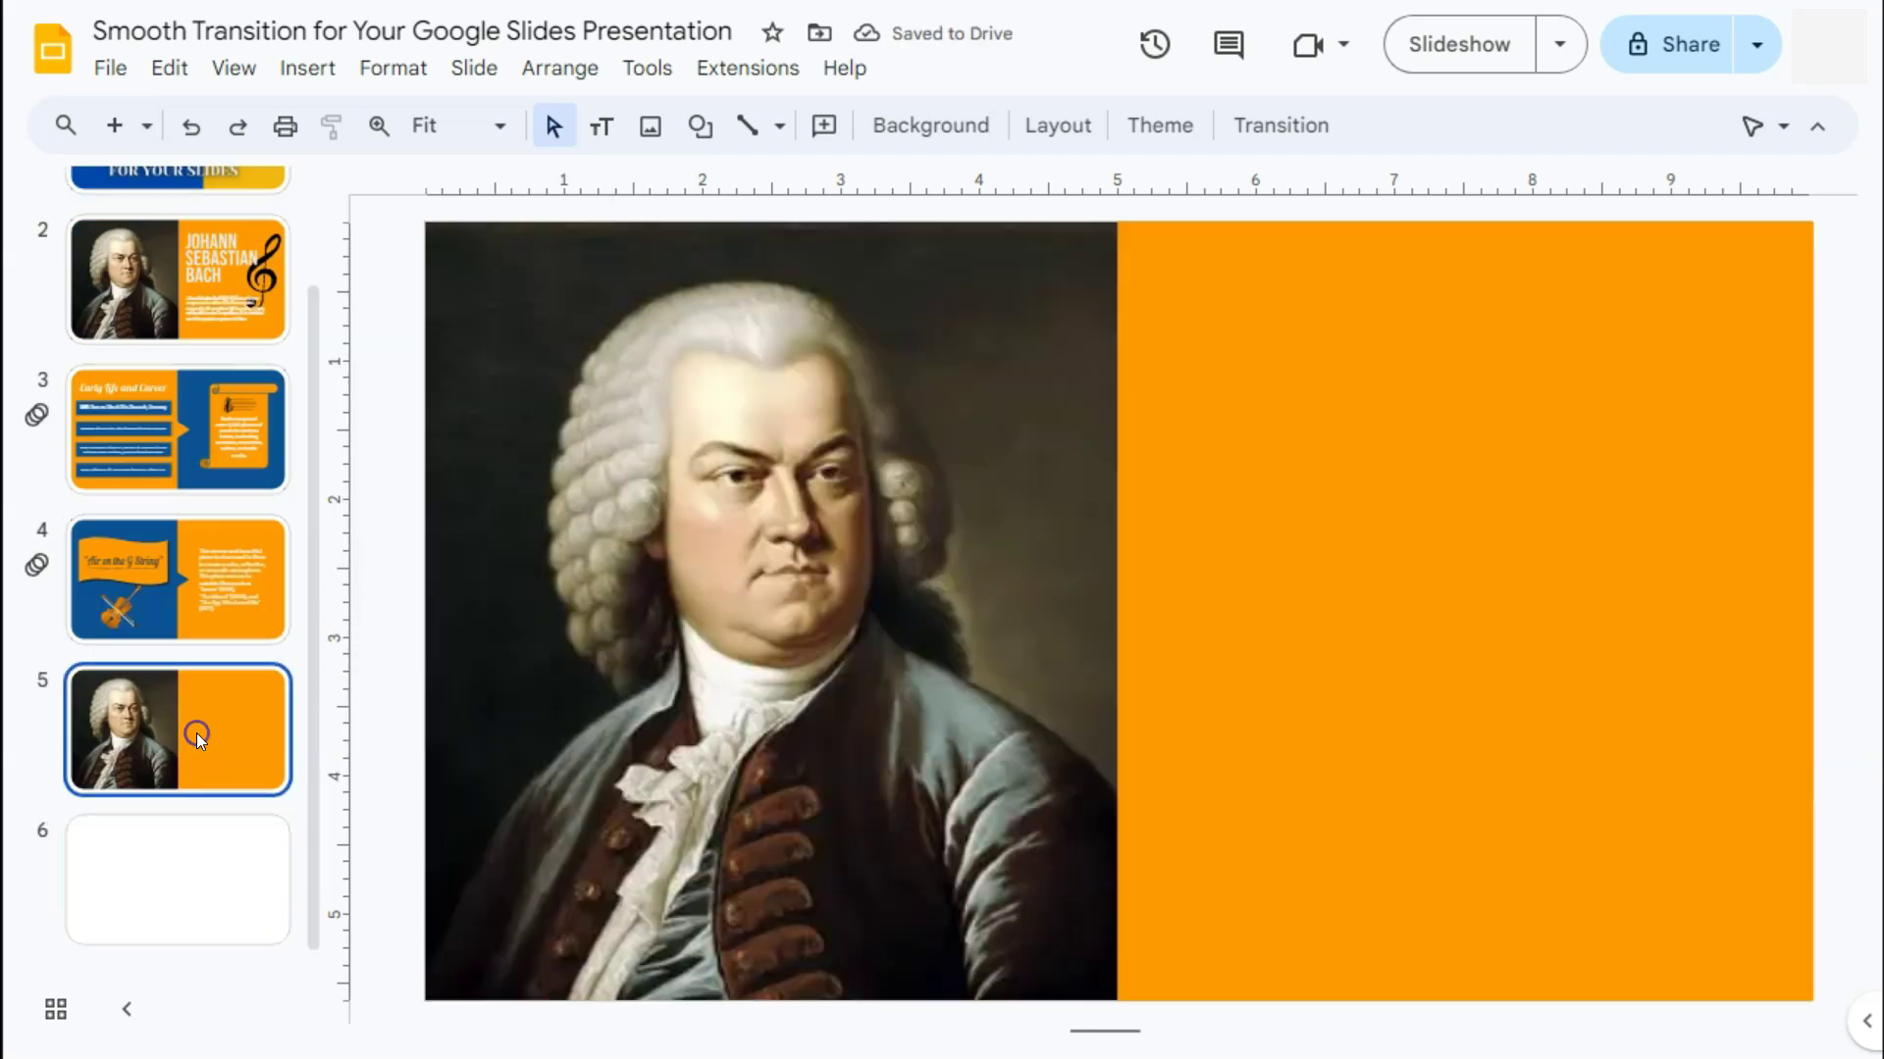
click(1424, 359)
- Copy the orange rectangle onto slide 6 and stretch it across the left half
right_click(1425, 359)
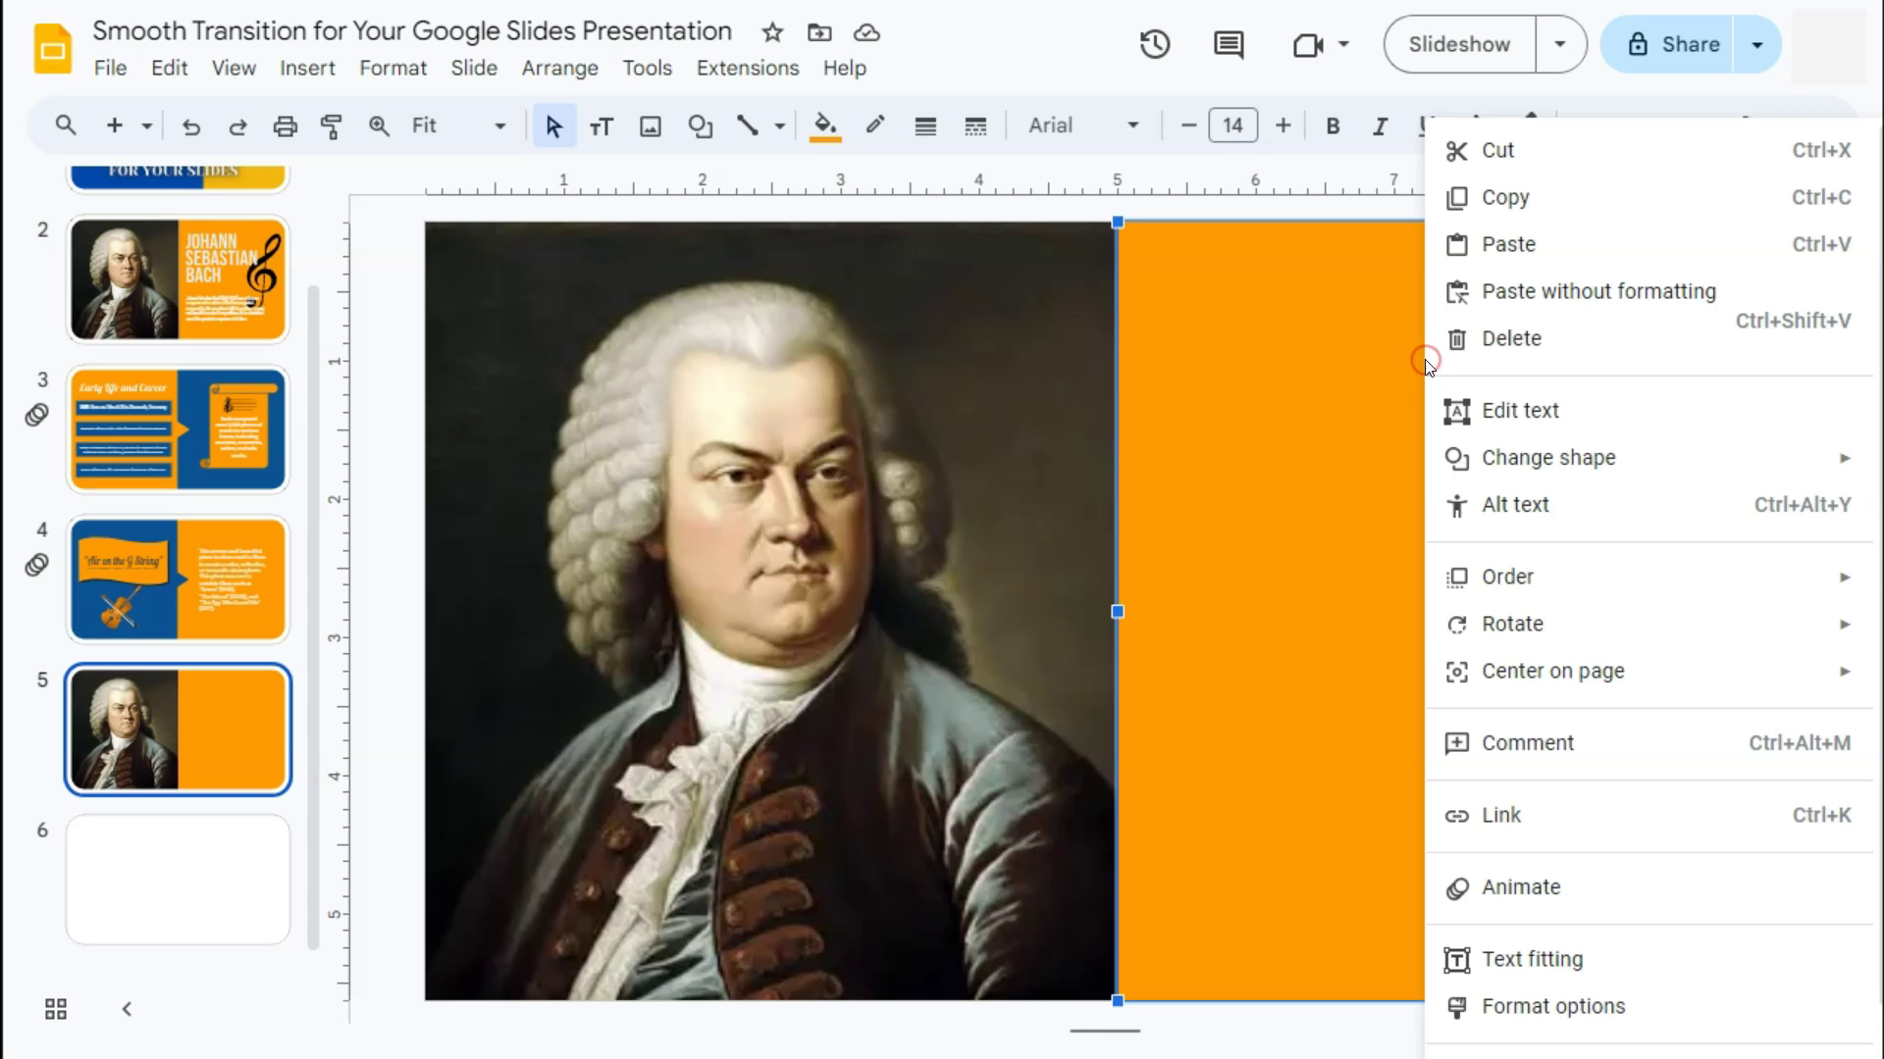
click(1511, 194)
click(172, 896)
key(ctrl+v)
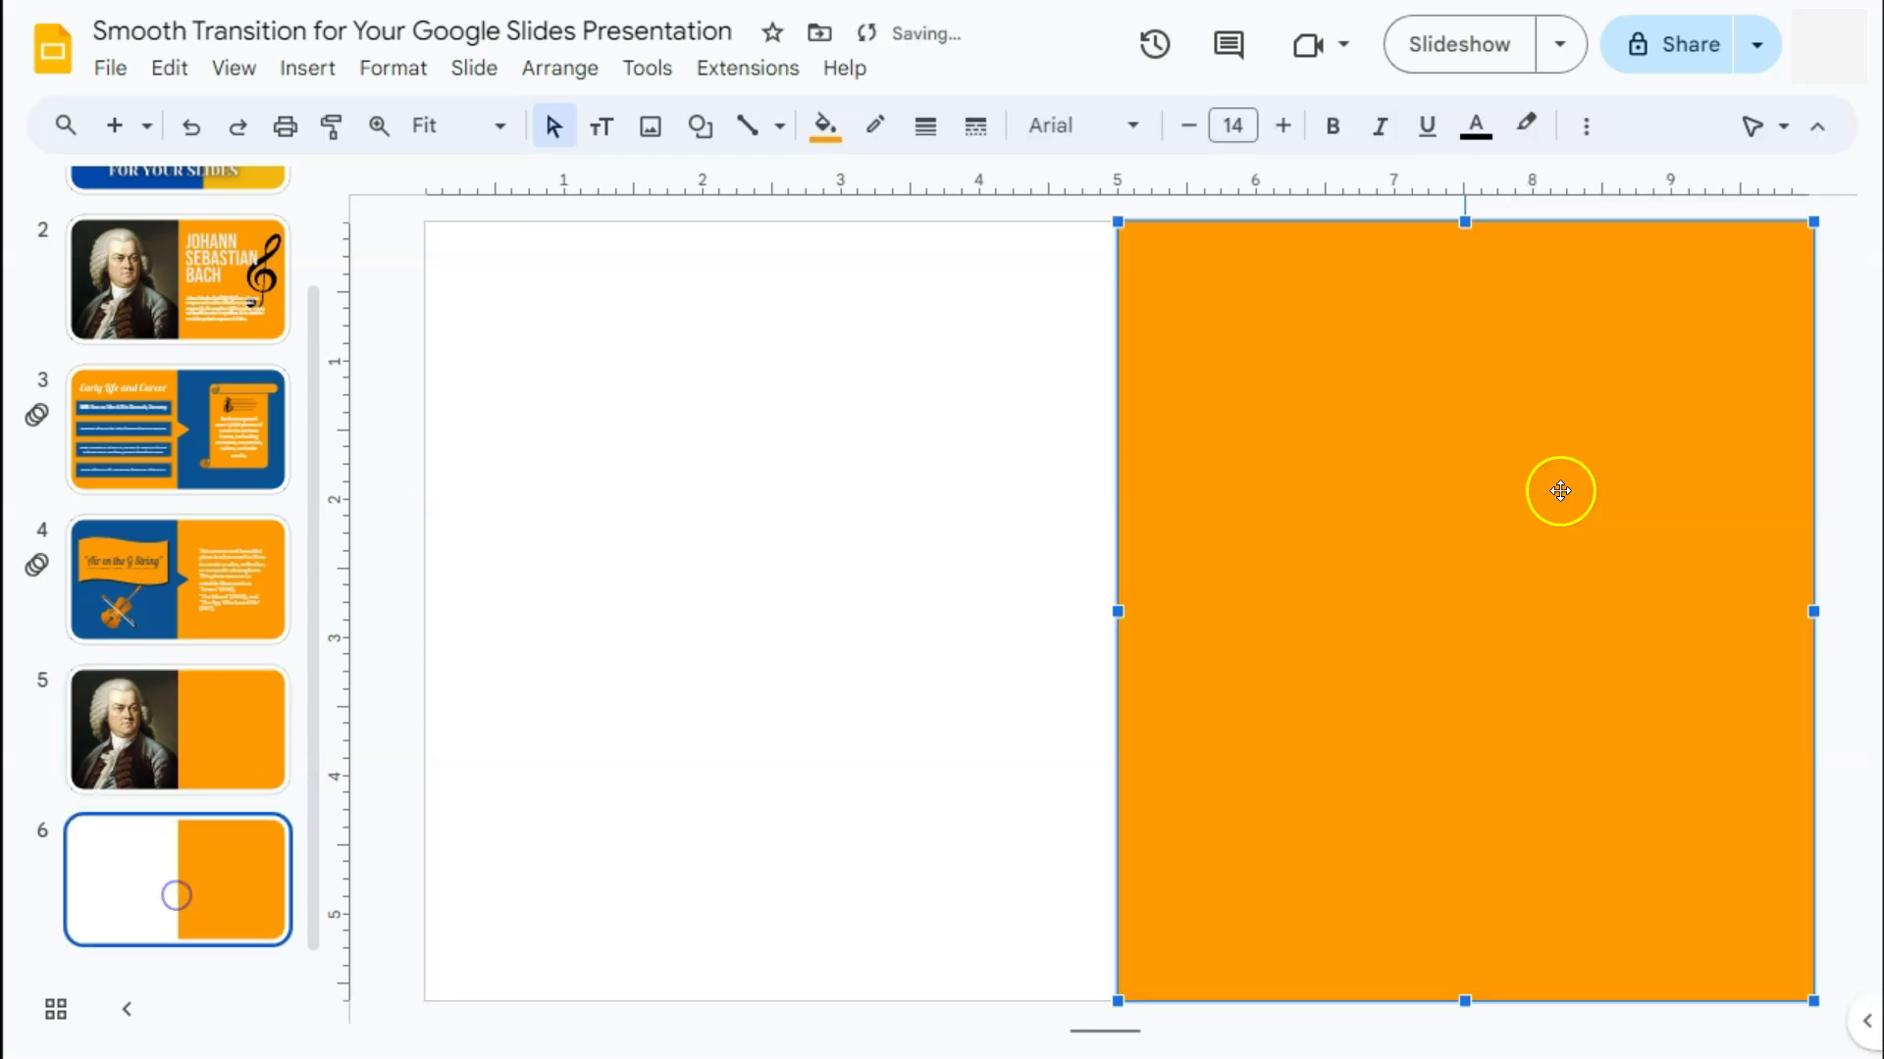
drag(1429, 492, 900, 492)
click(1291, 474)
click(868, 467)
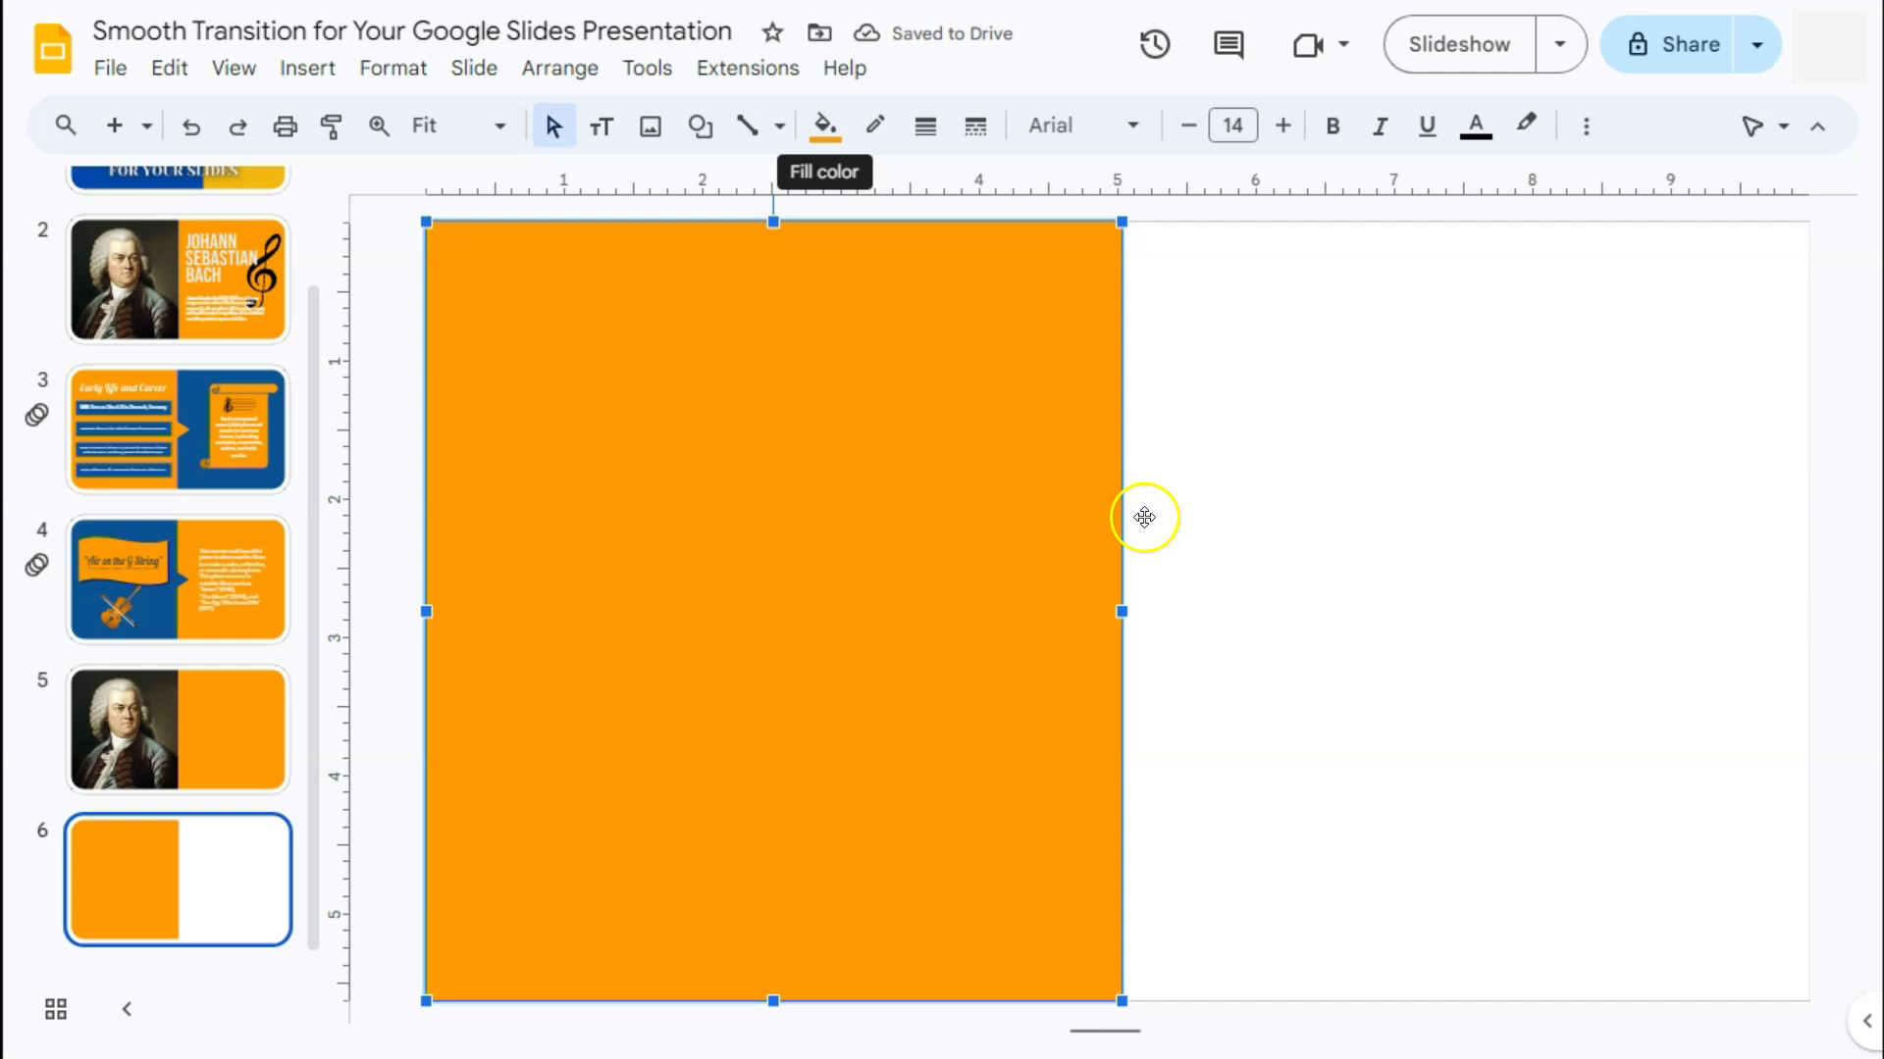
drag(424, 612, 419, 611)
click(1321, 702)
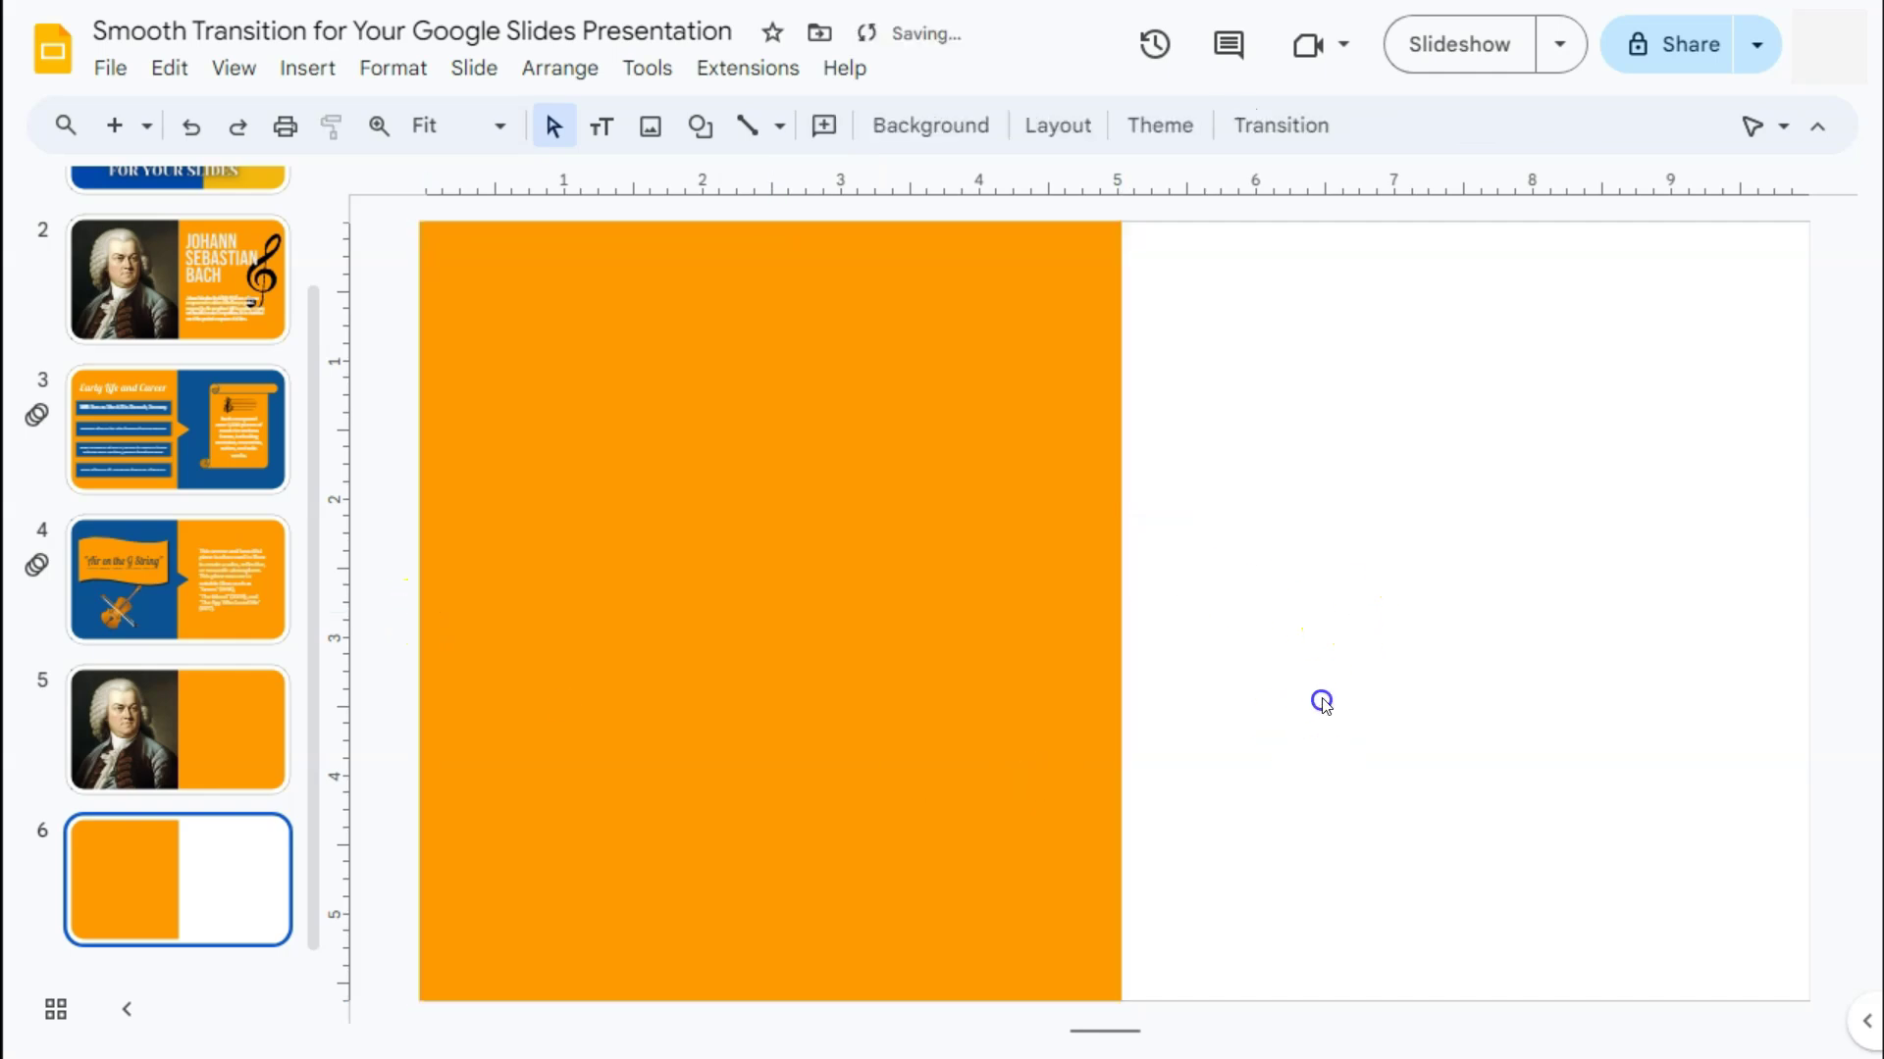
- Duplicate the rectangle into the right half and fill the copy dark blue
right_click(804, 461)
click(904, 208)
key(ctrl+v)
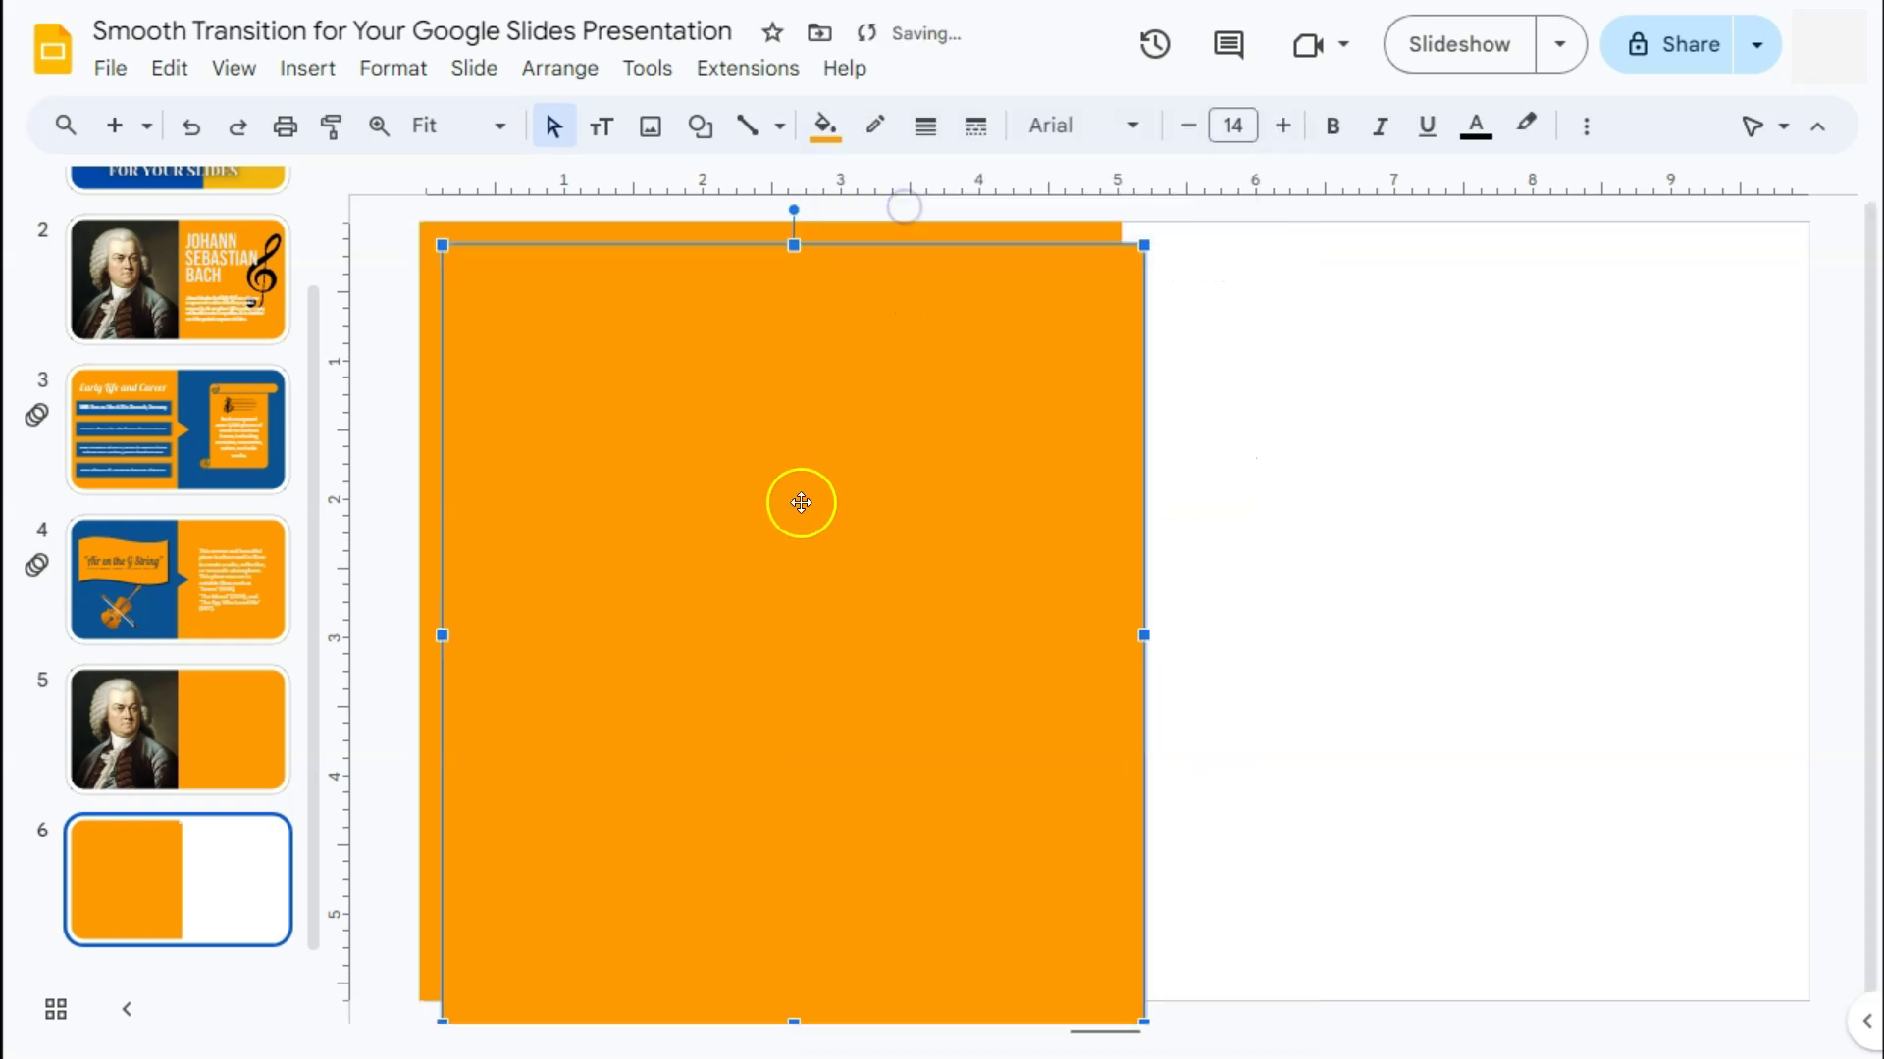
drag(799, 500, 1389, 506)
click(1333, 490)
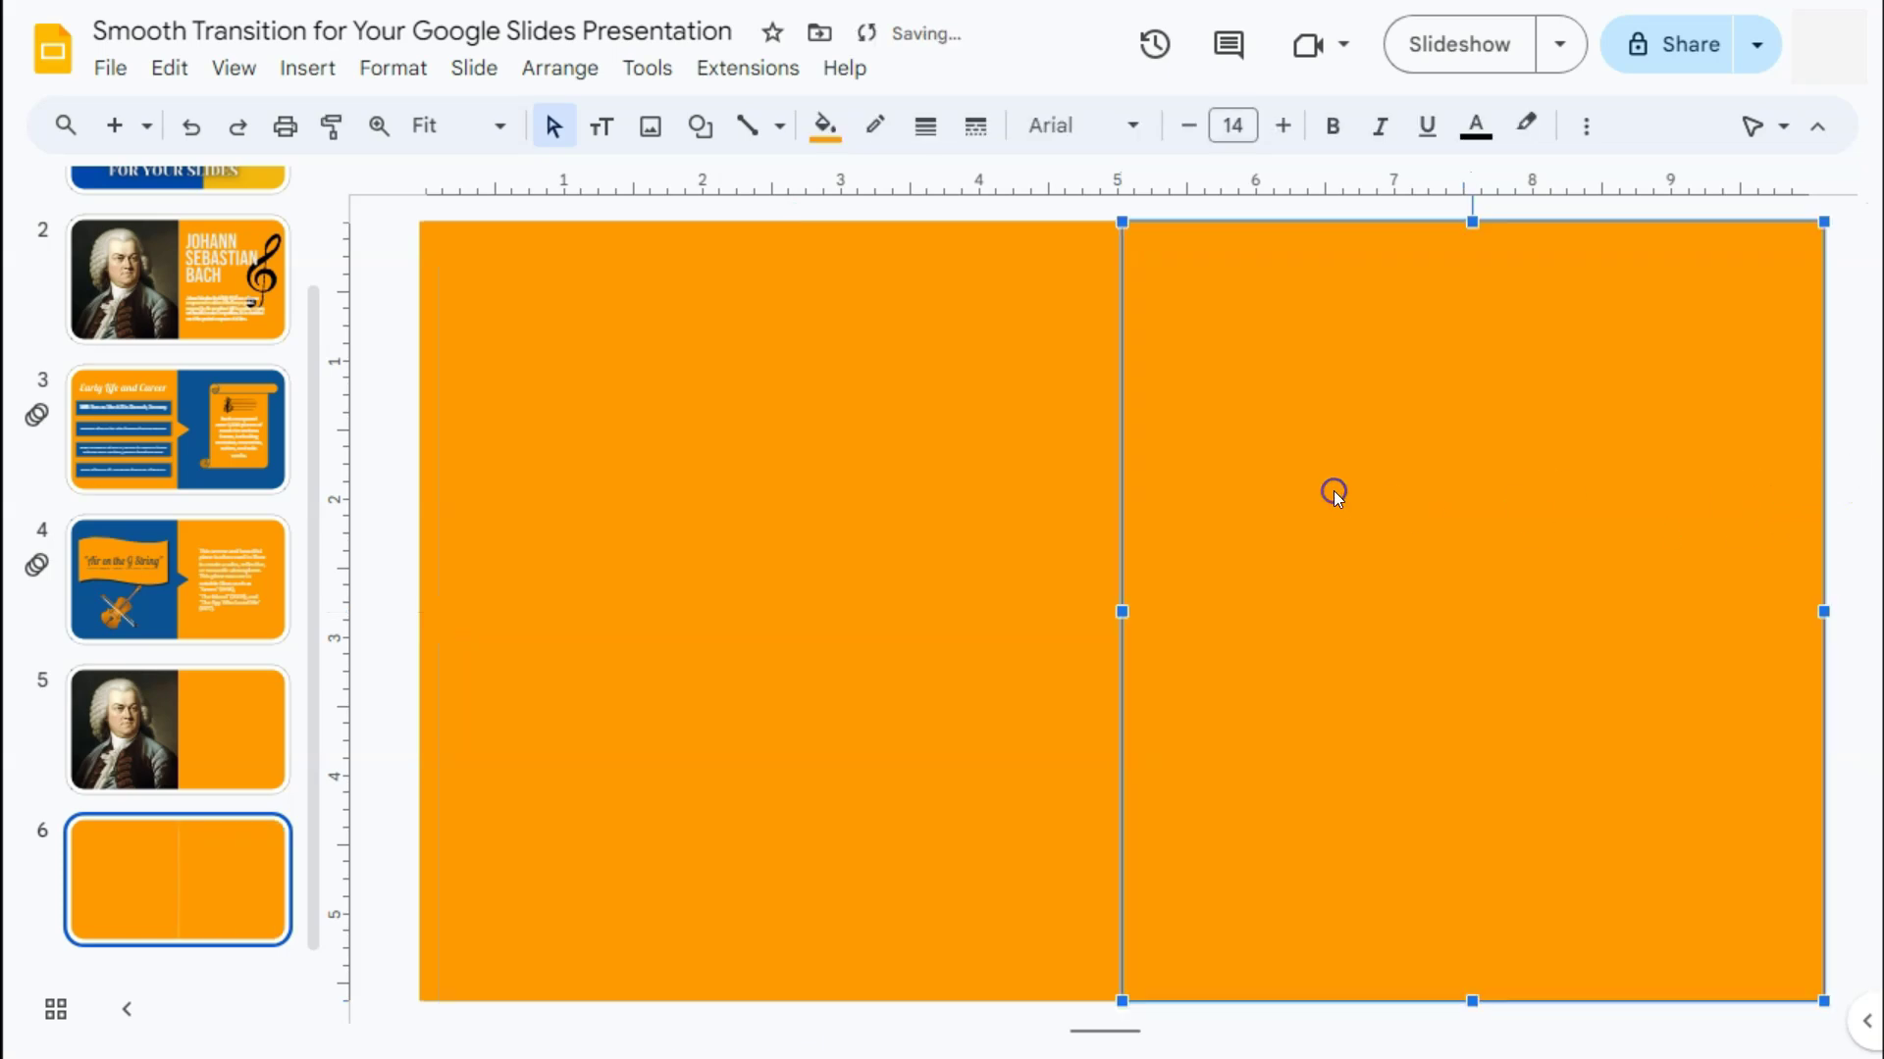
click(825, 126)
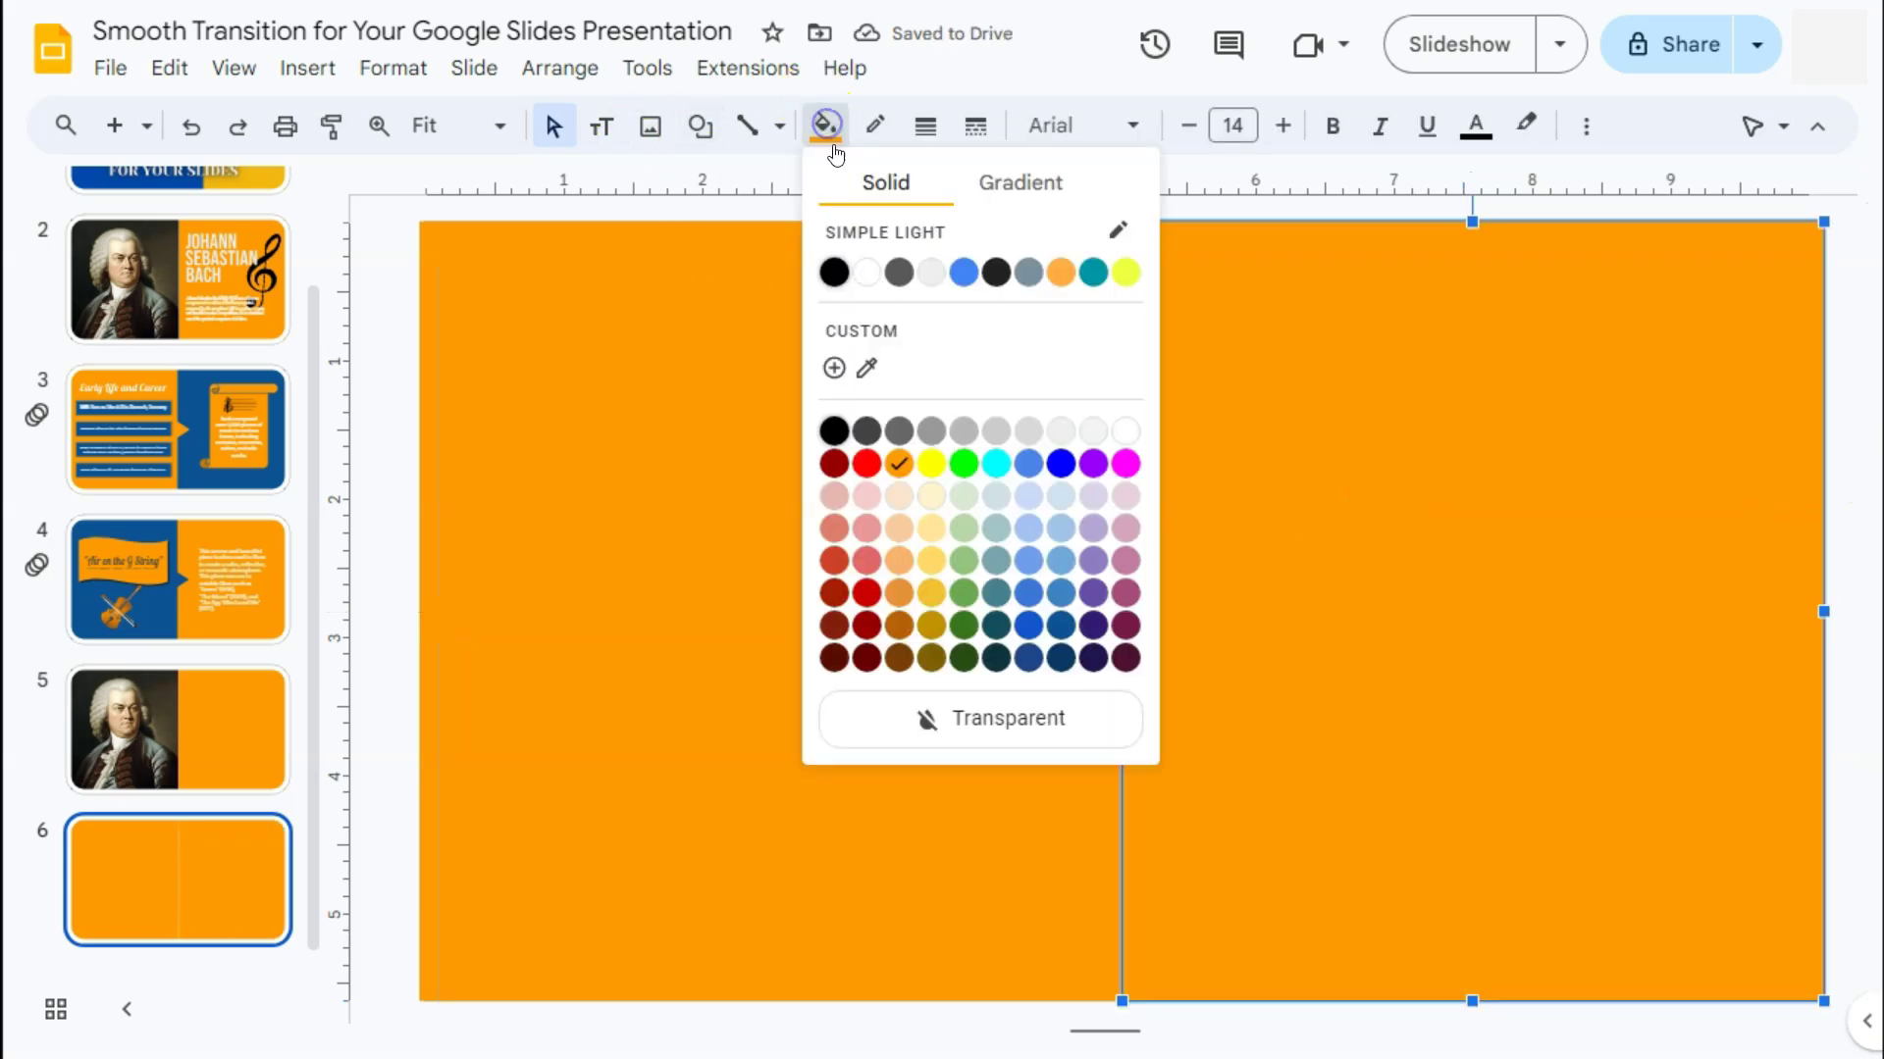
click(1028, 625)
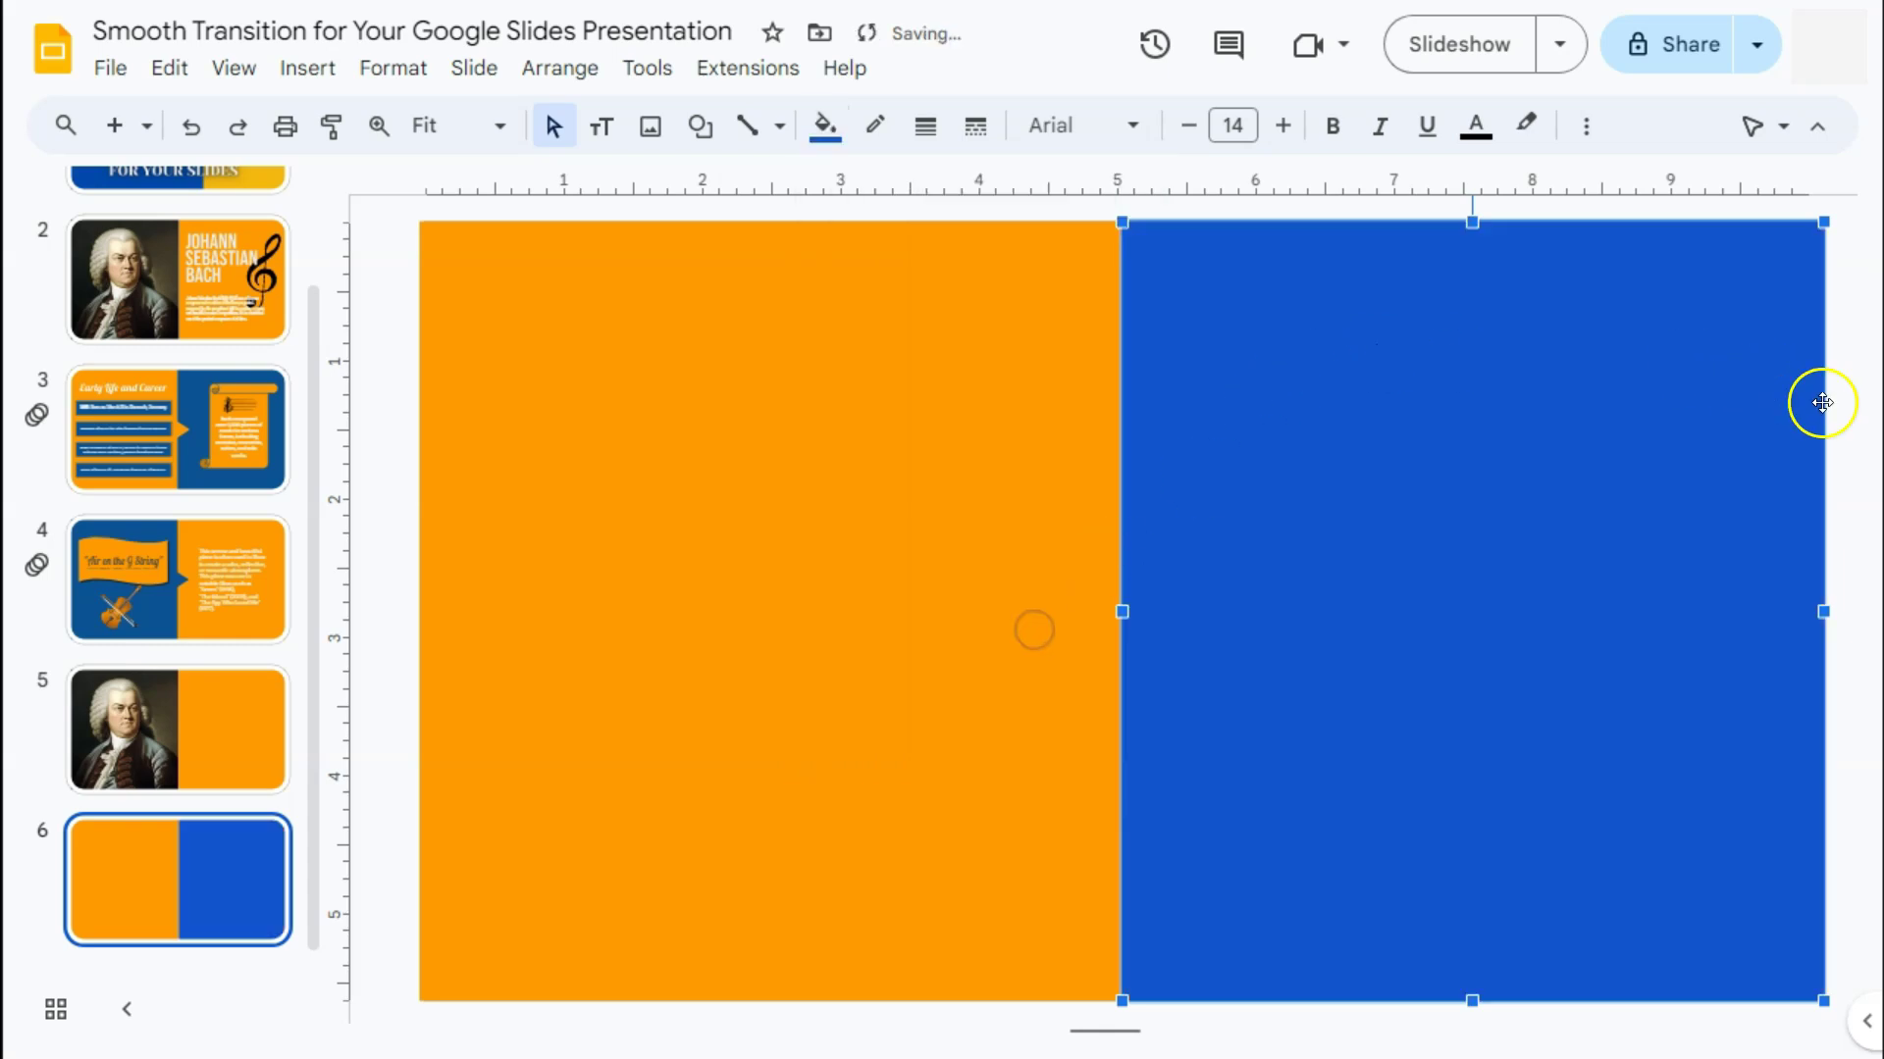
click(1862, 419)
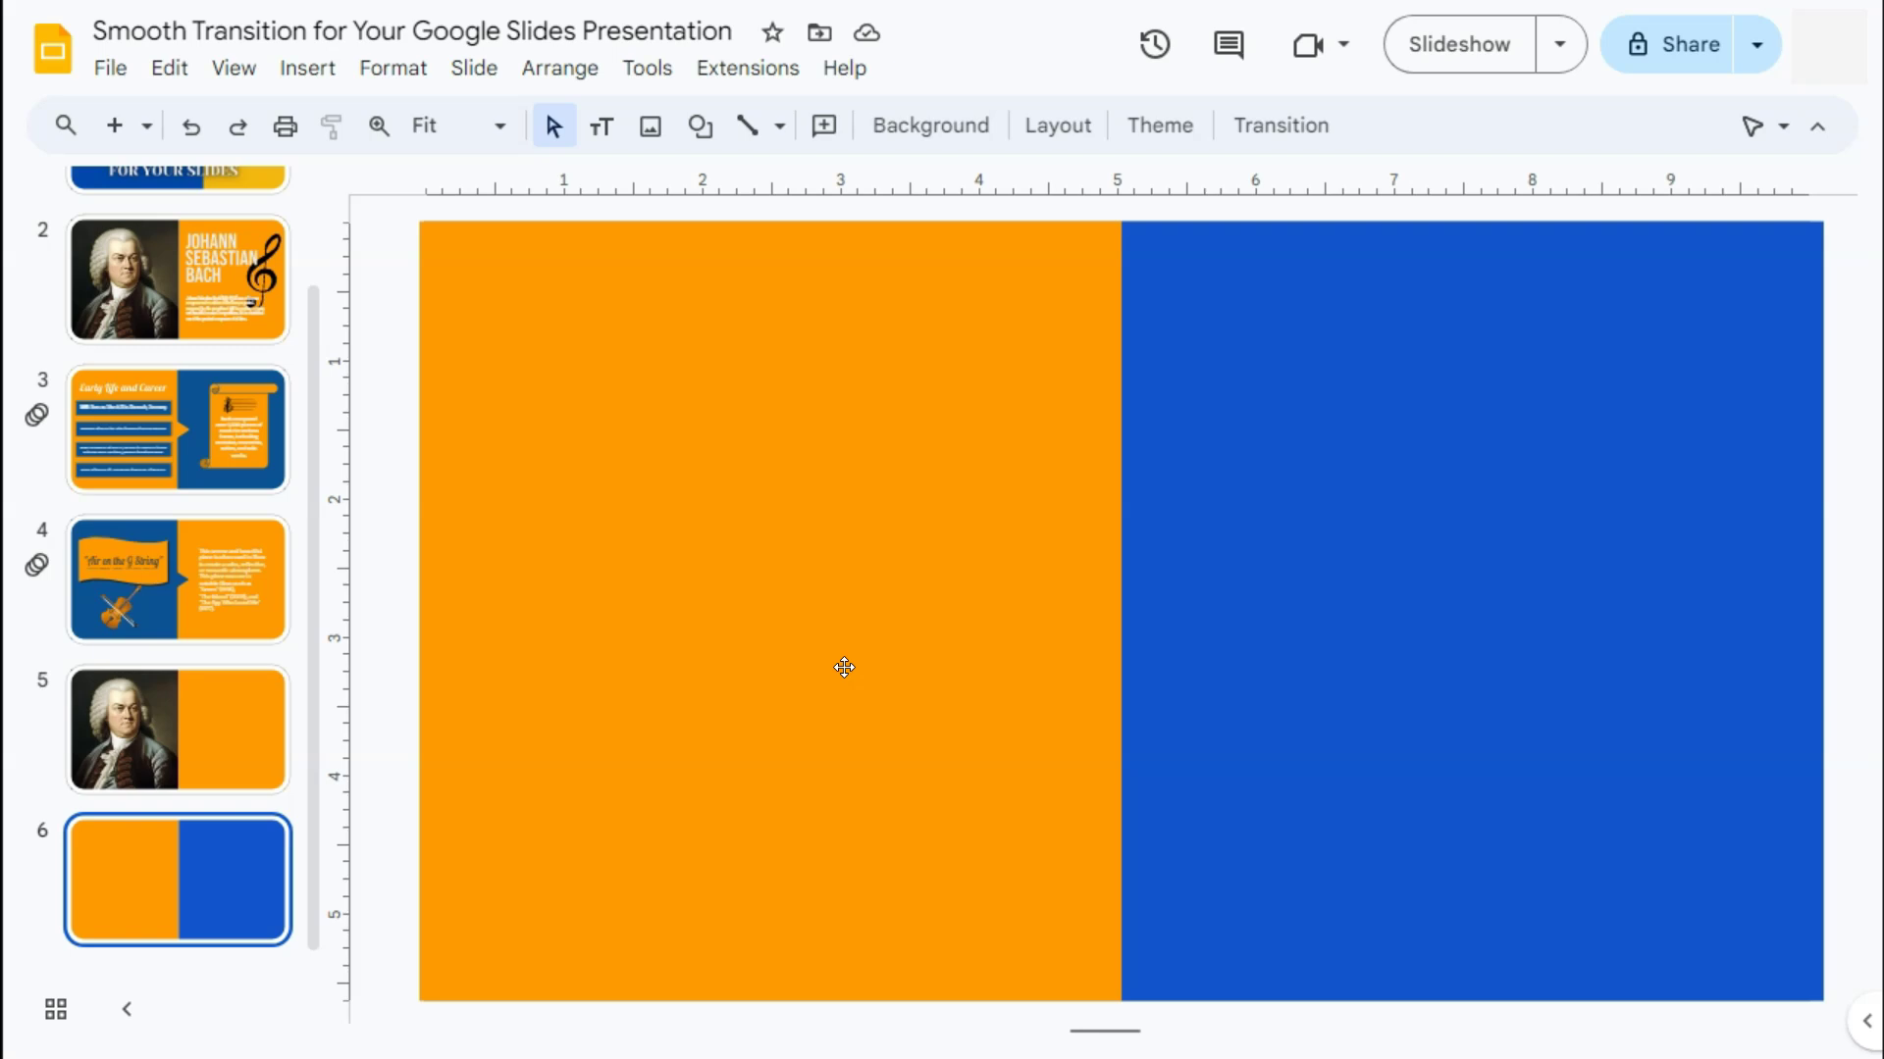
- Give slide 6 a Slide from right transition at Medium, 2.5-second speed
click(1271, 125)
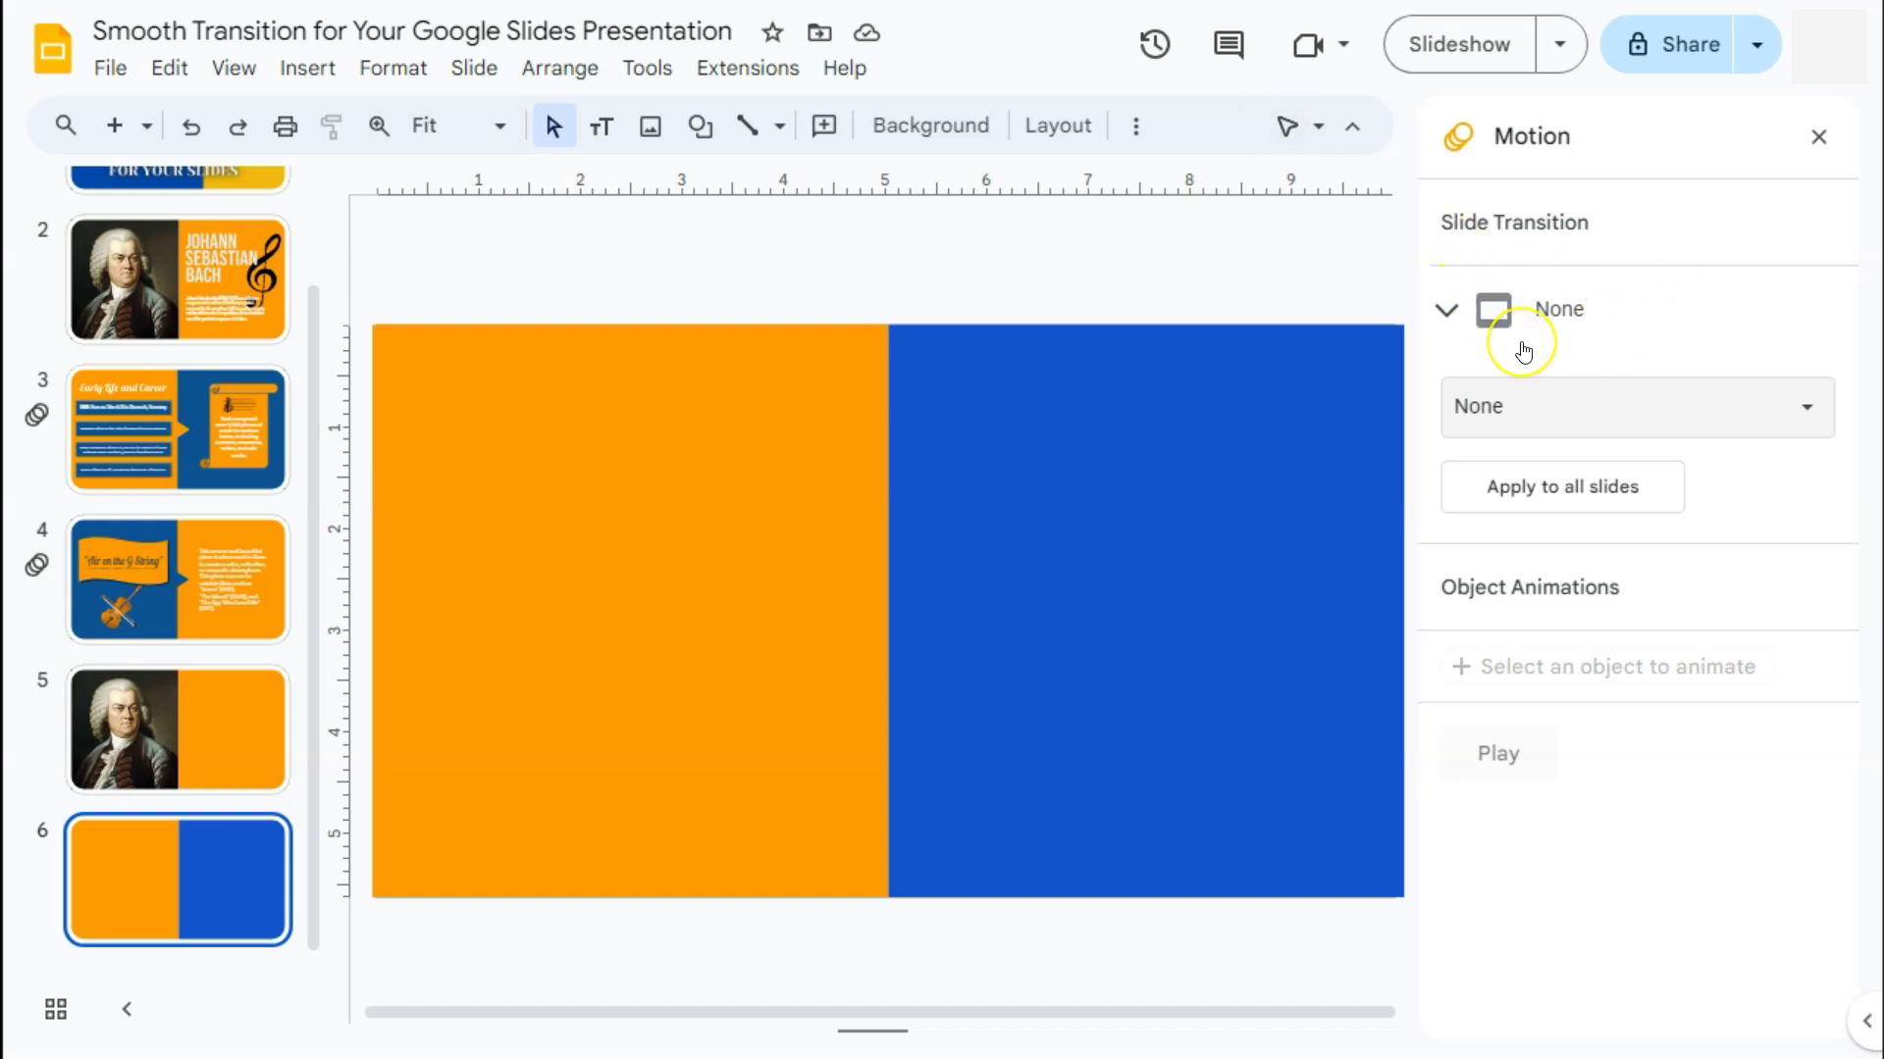
click(1545, 430)
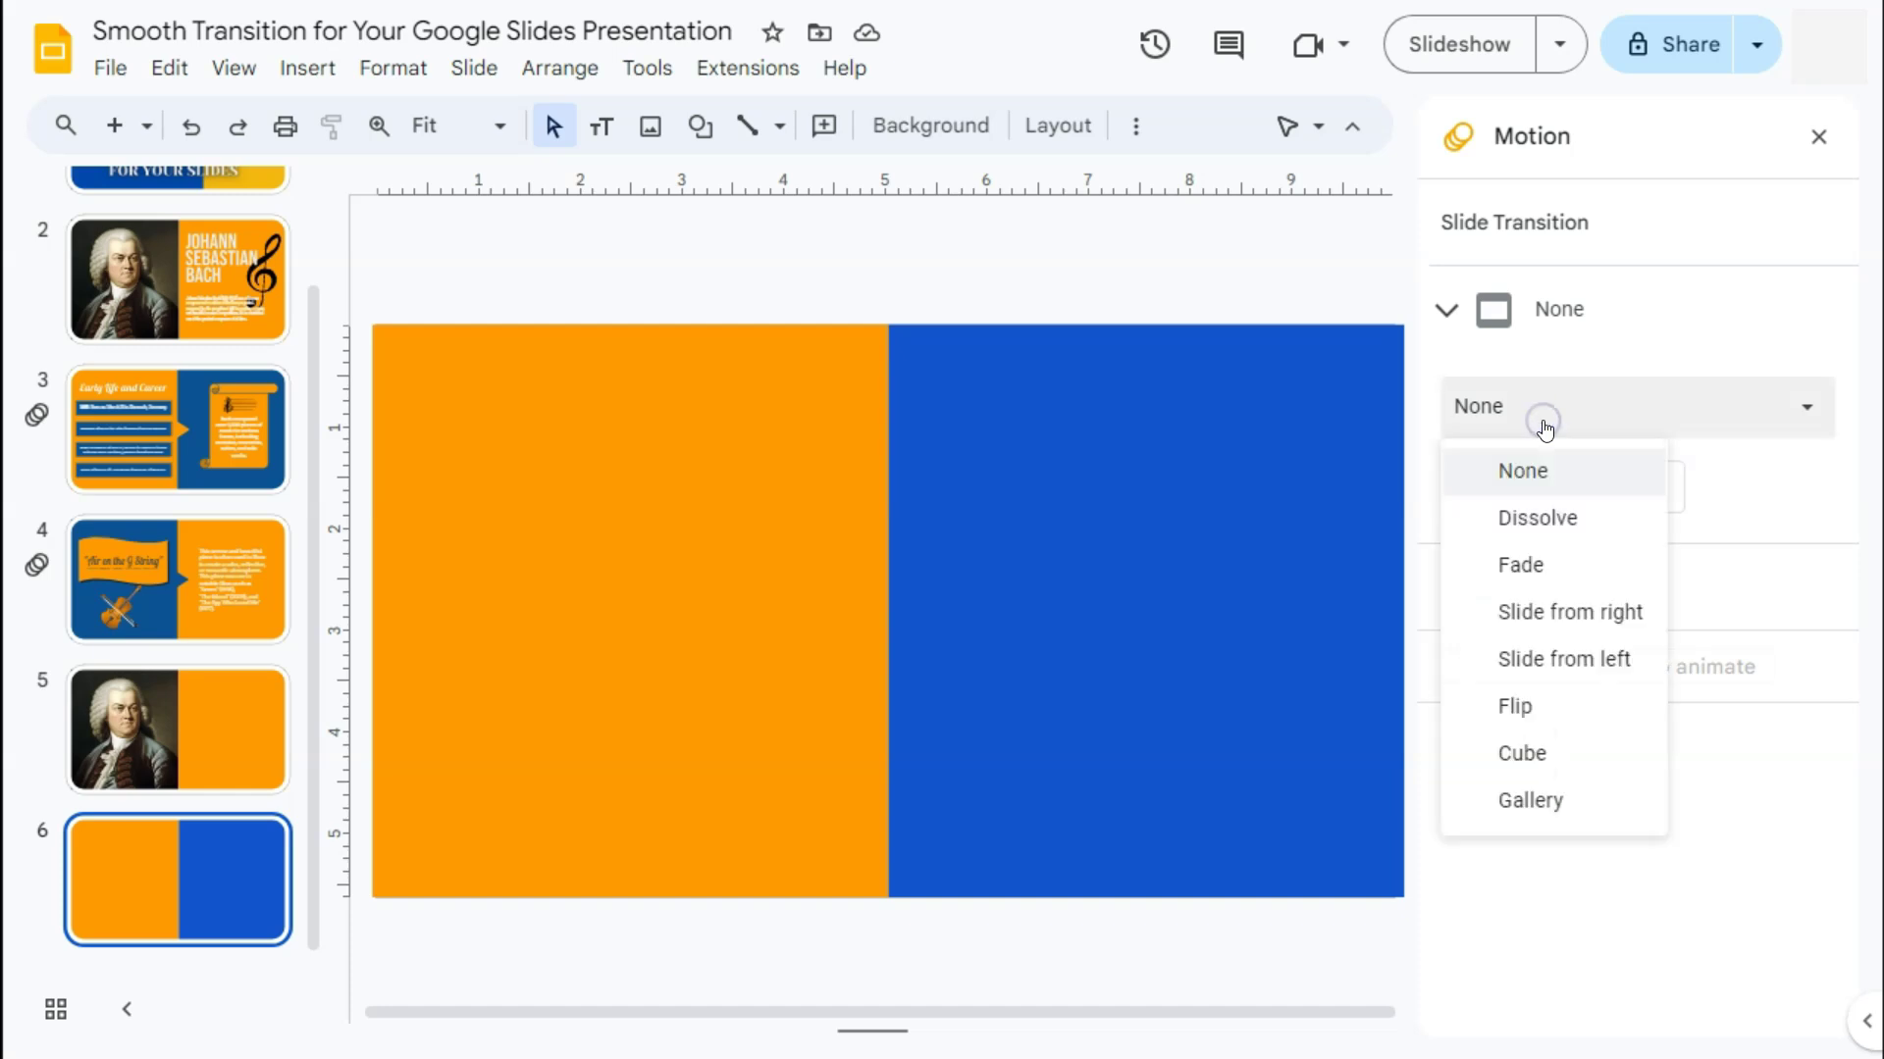
click(1566, 618)
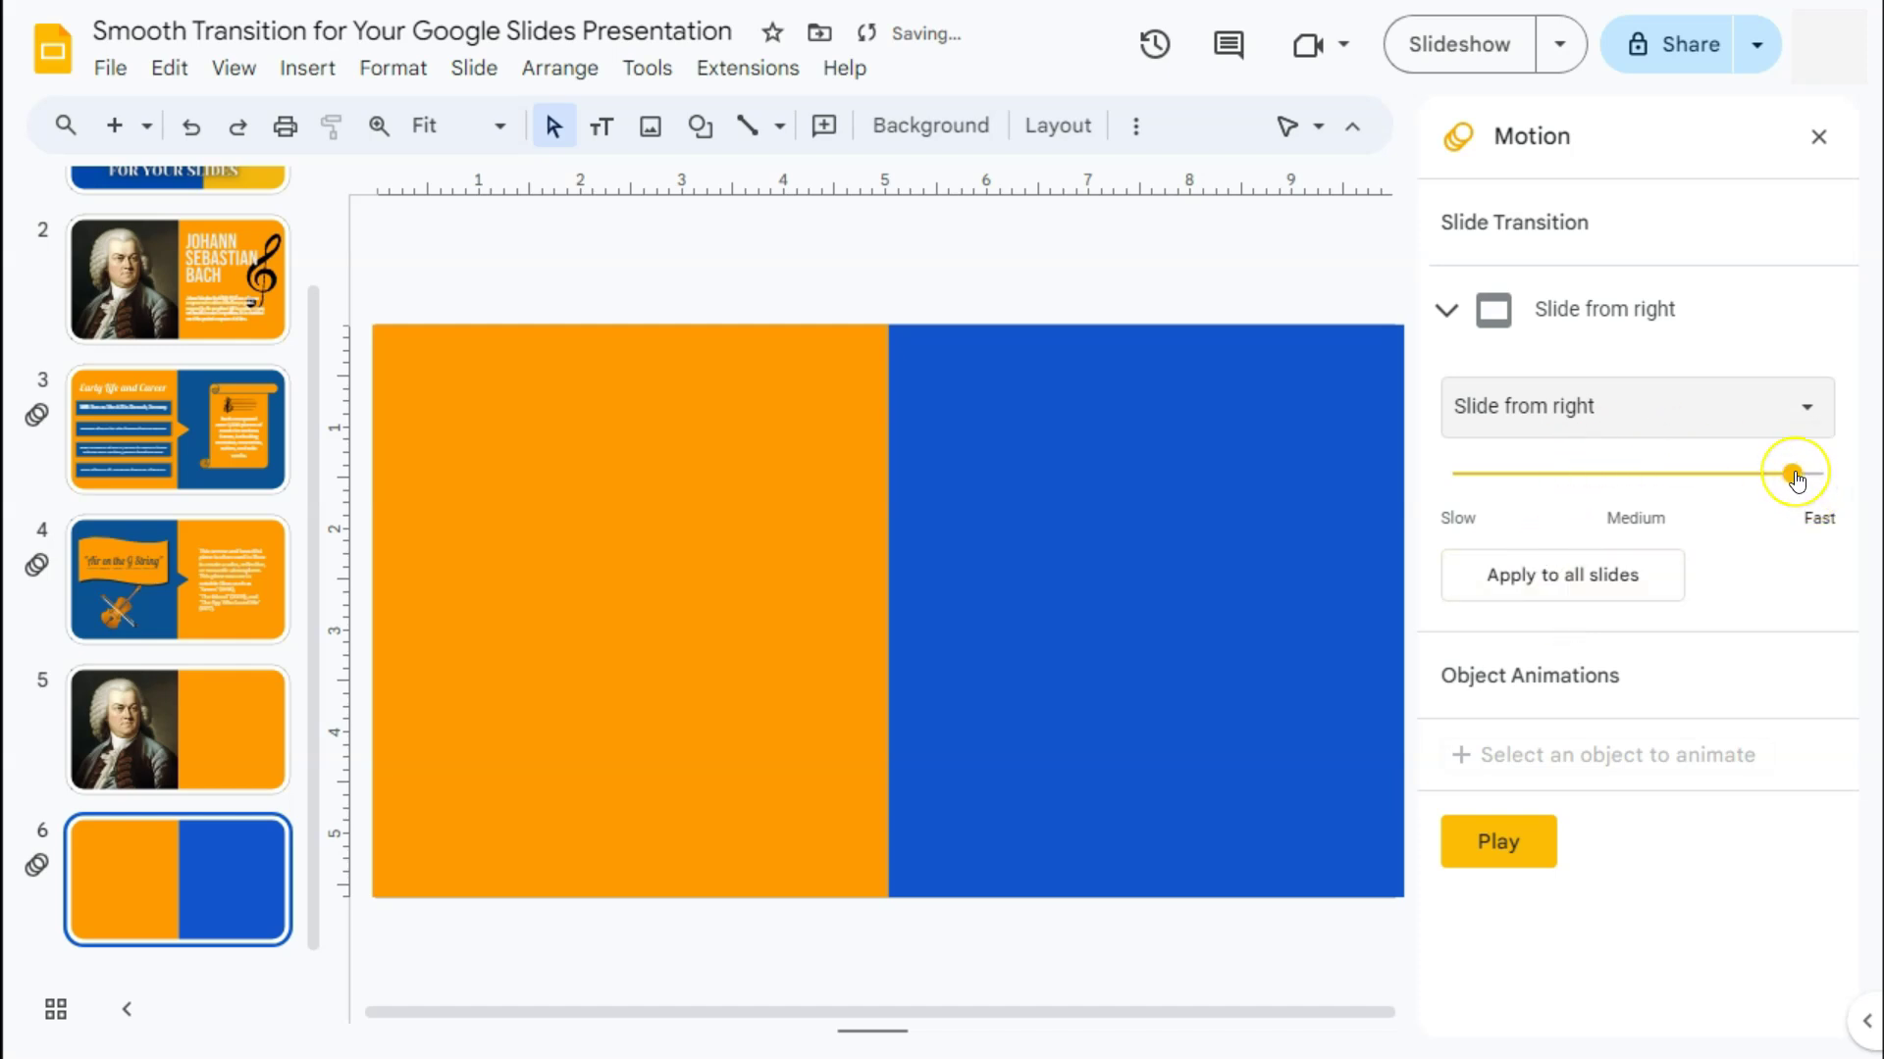
drag(1794, 479, 1646, 484)
click(1708, 679)
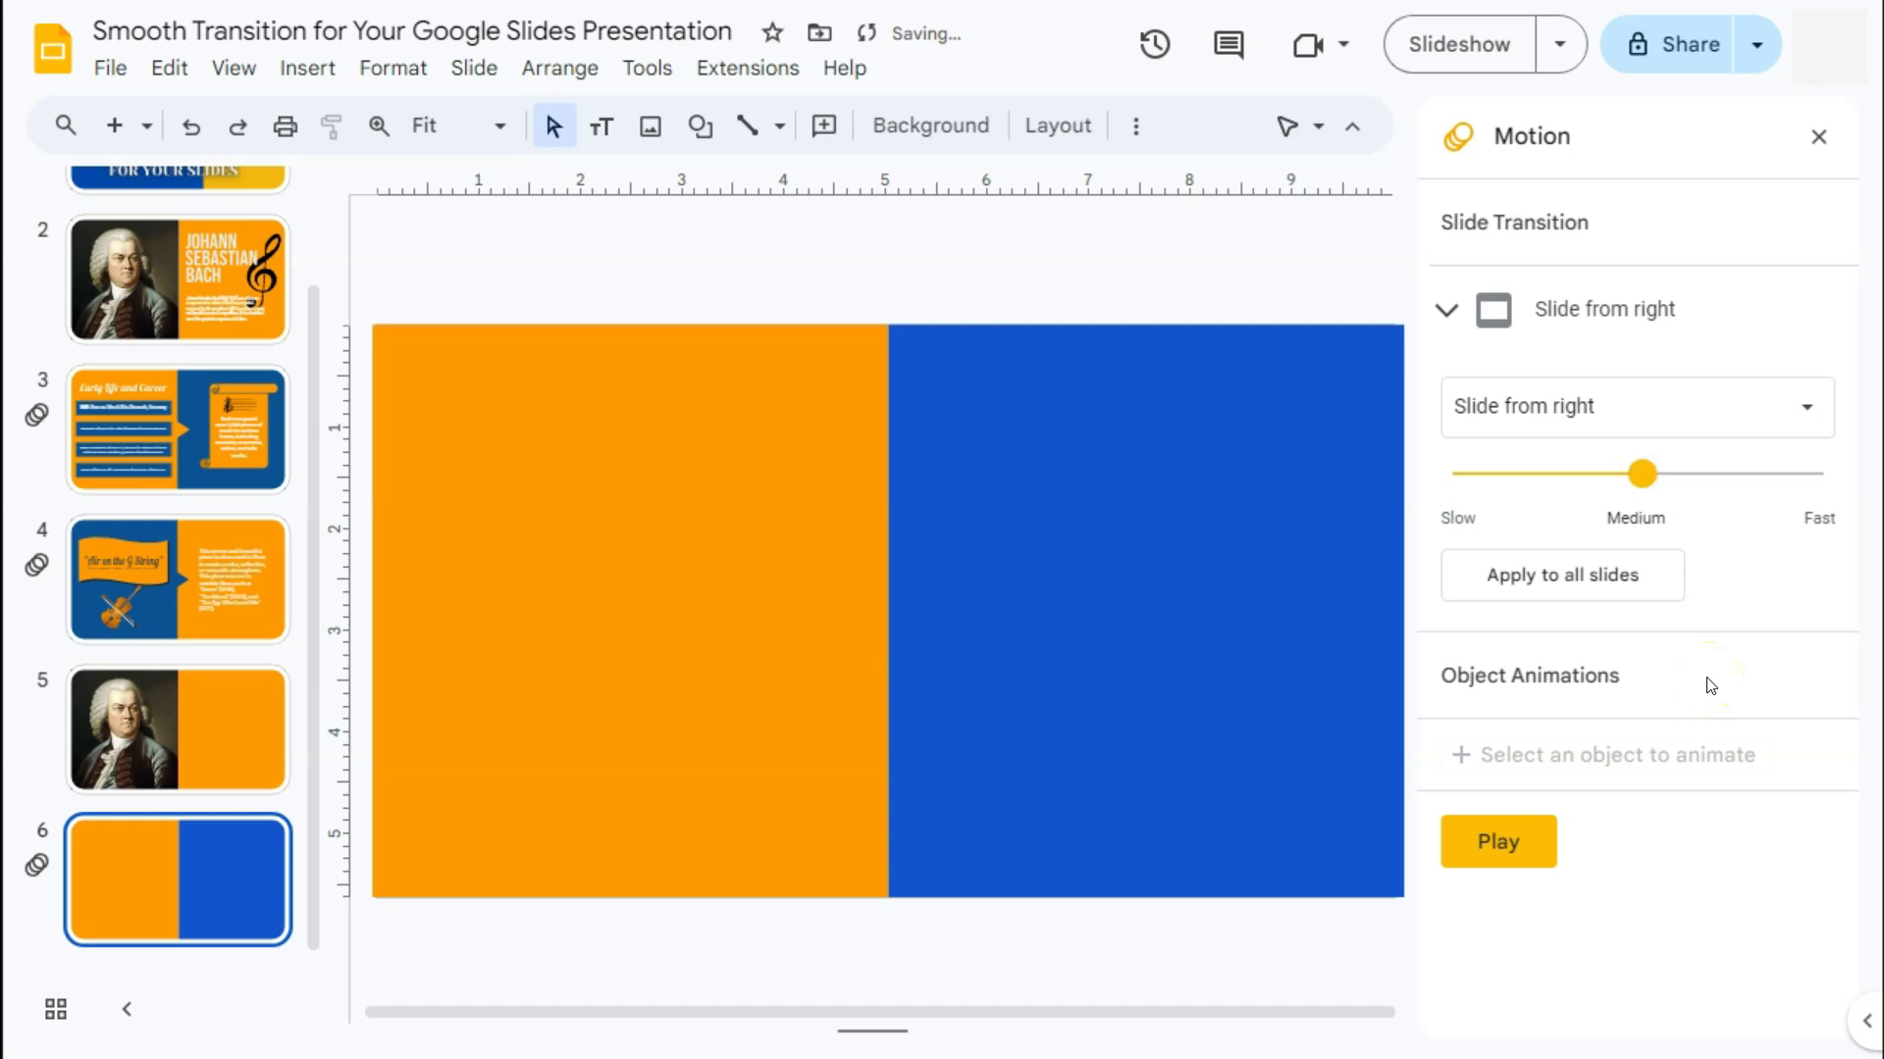
- Preview the slide 6 transition, stop it, and close the Motion panel
click(1509, 850)
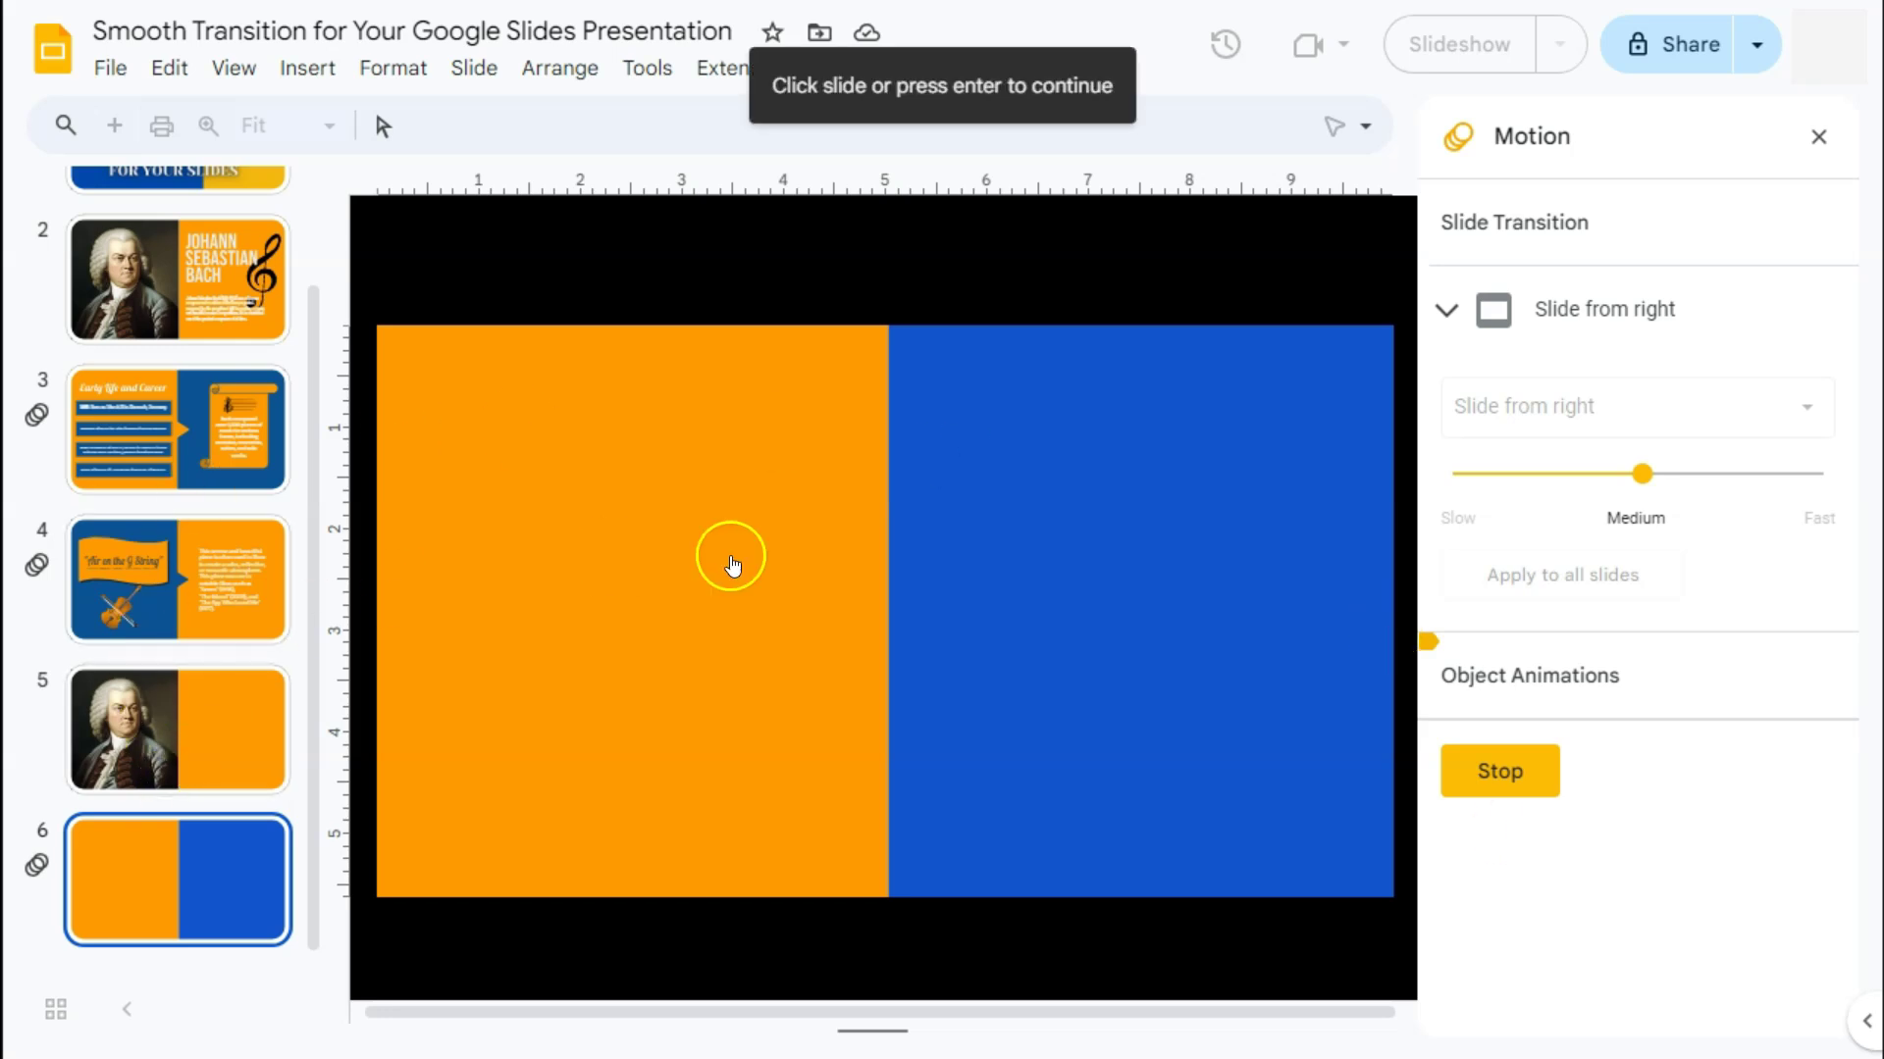
click(1533, 777)
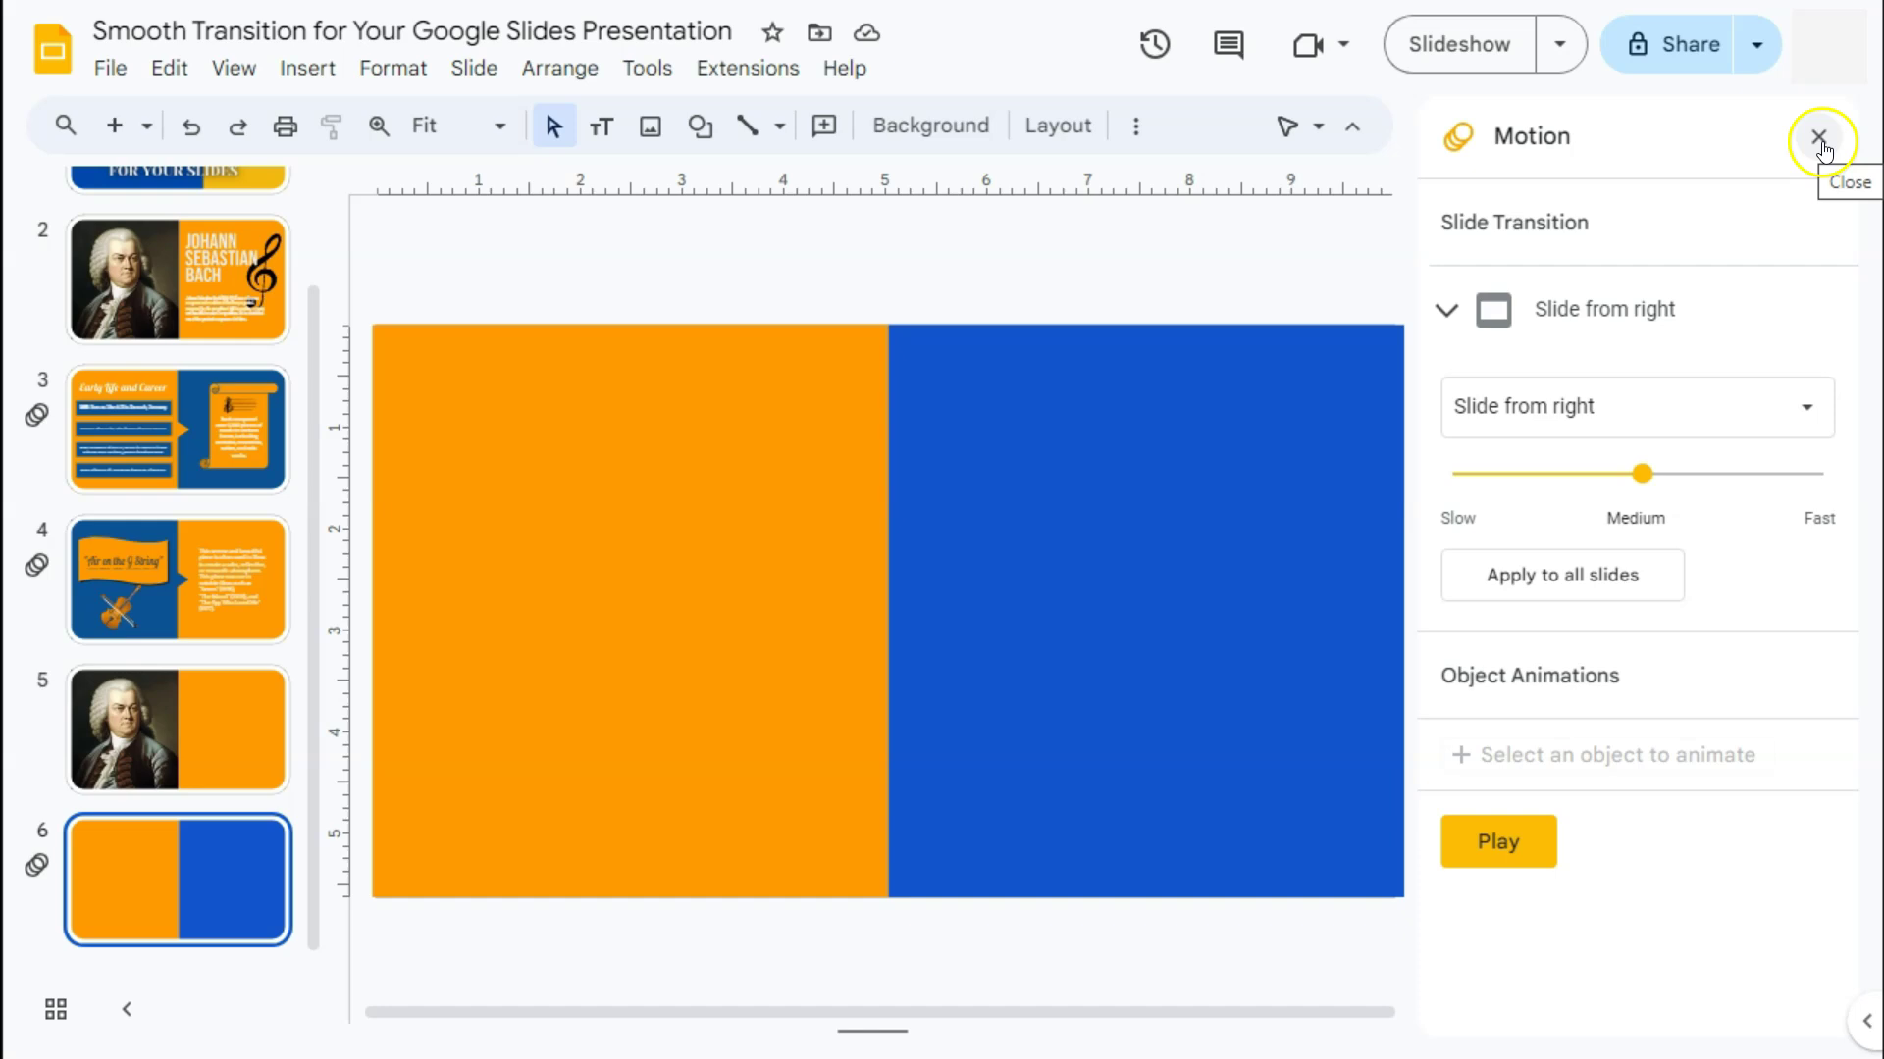
click(1819, 143)
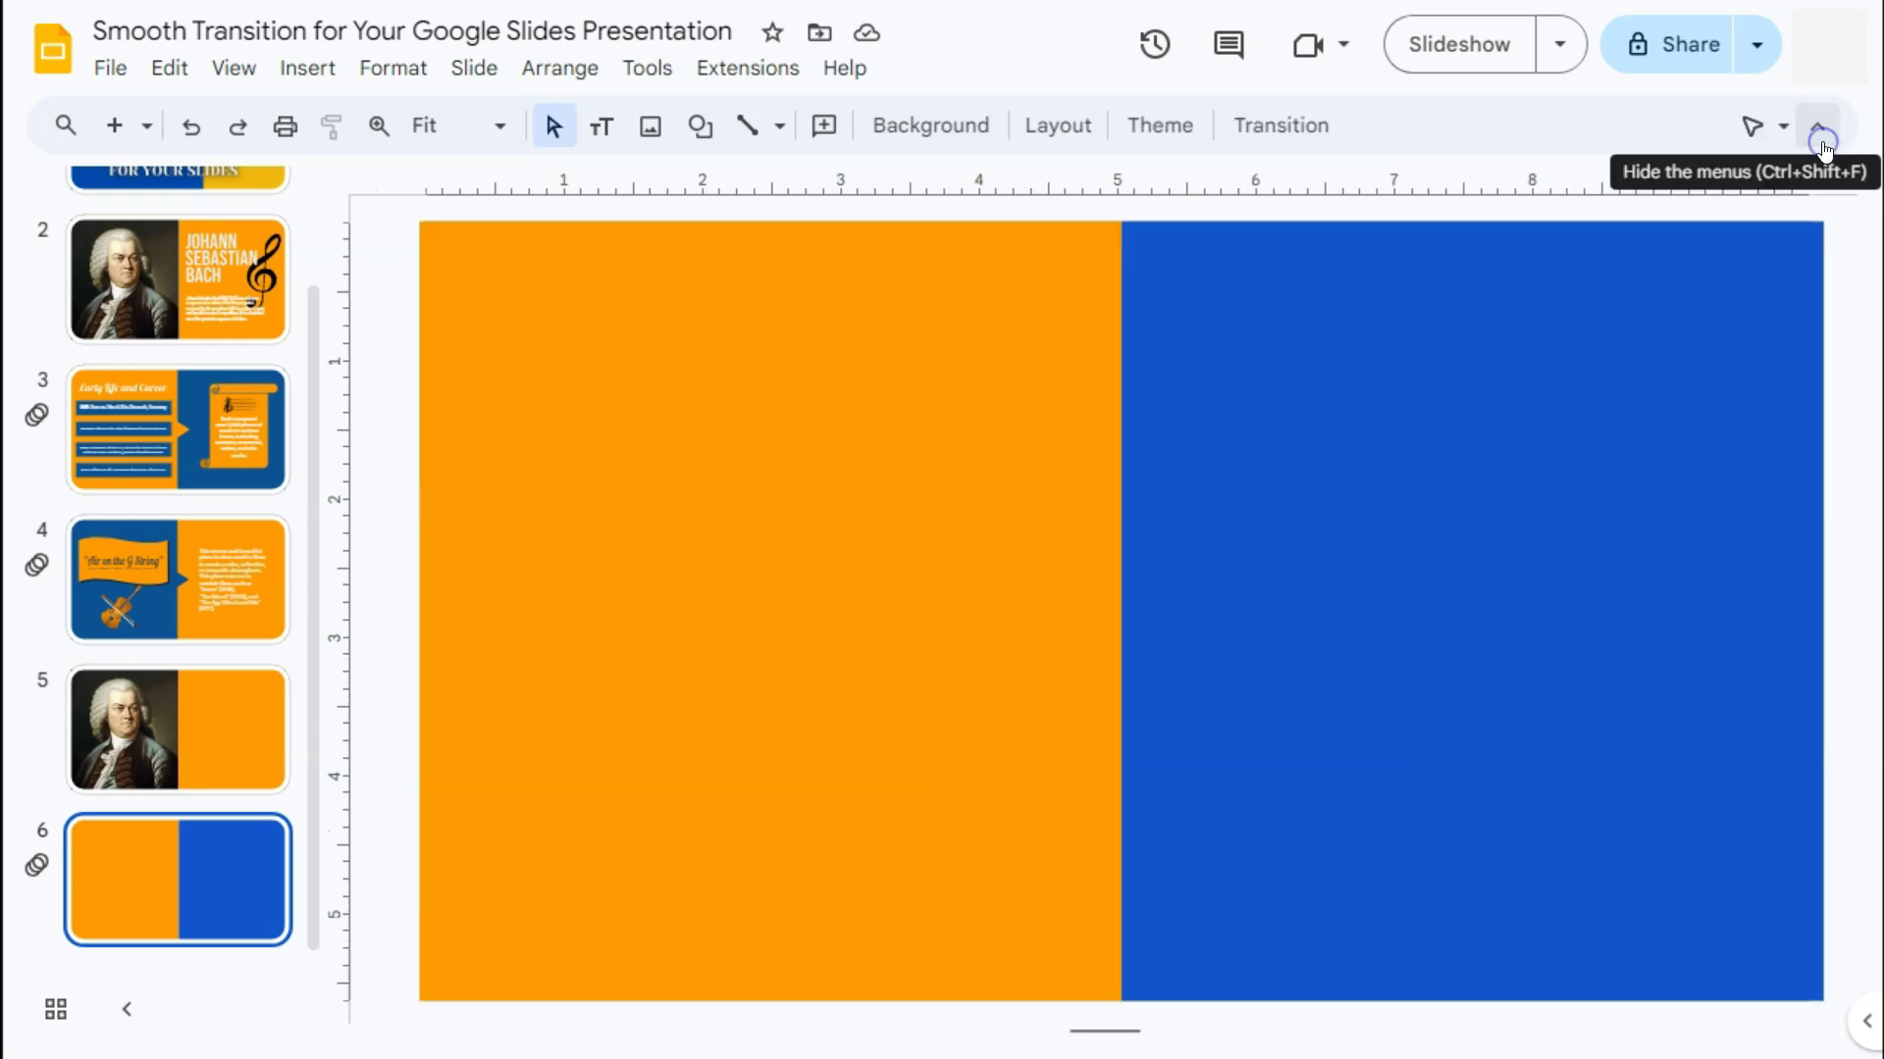
- Duplicate slide 6 as slide 7
right_click(124, 875)
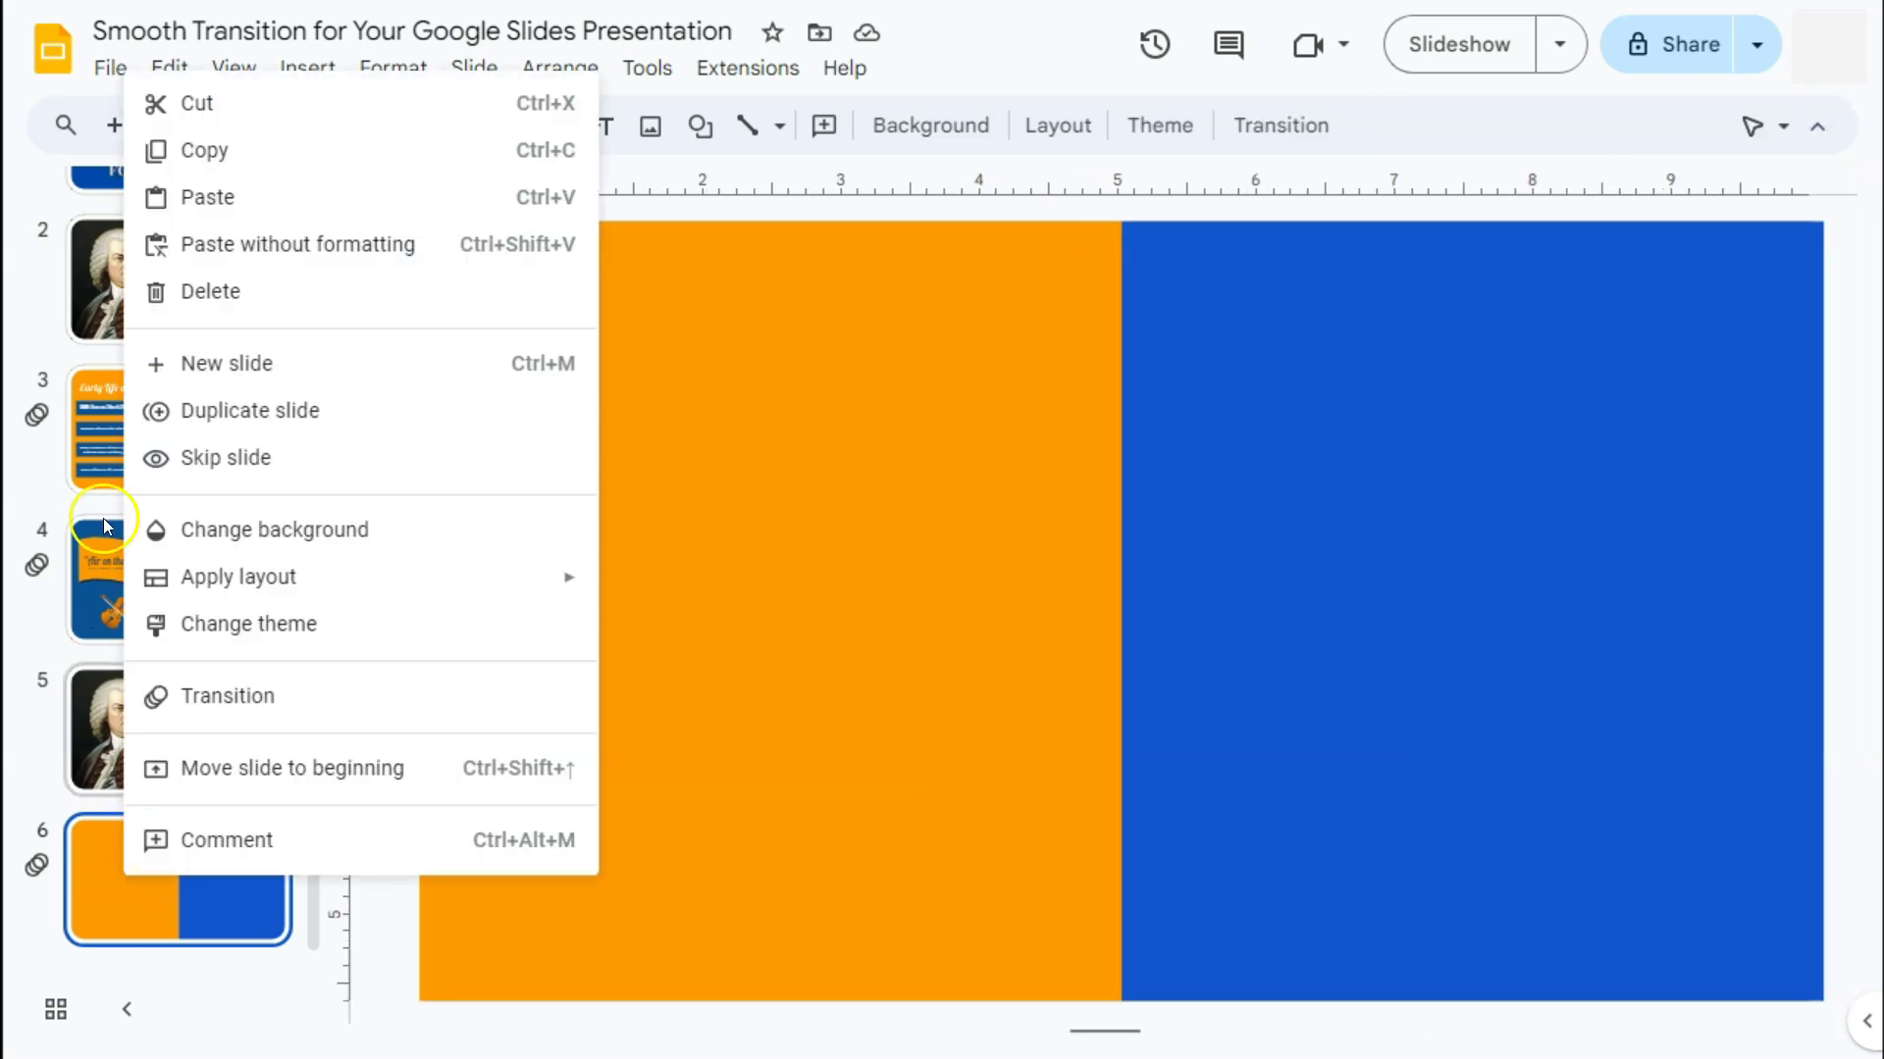
click(196, 410)
click(209, 855)
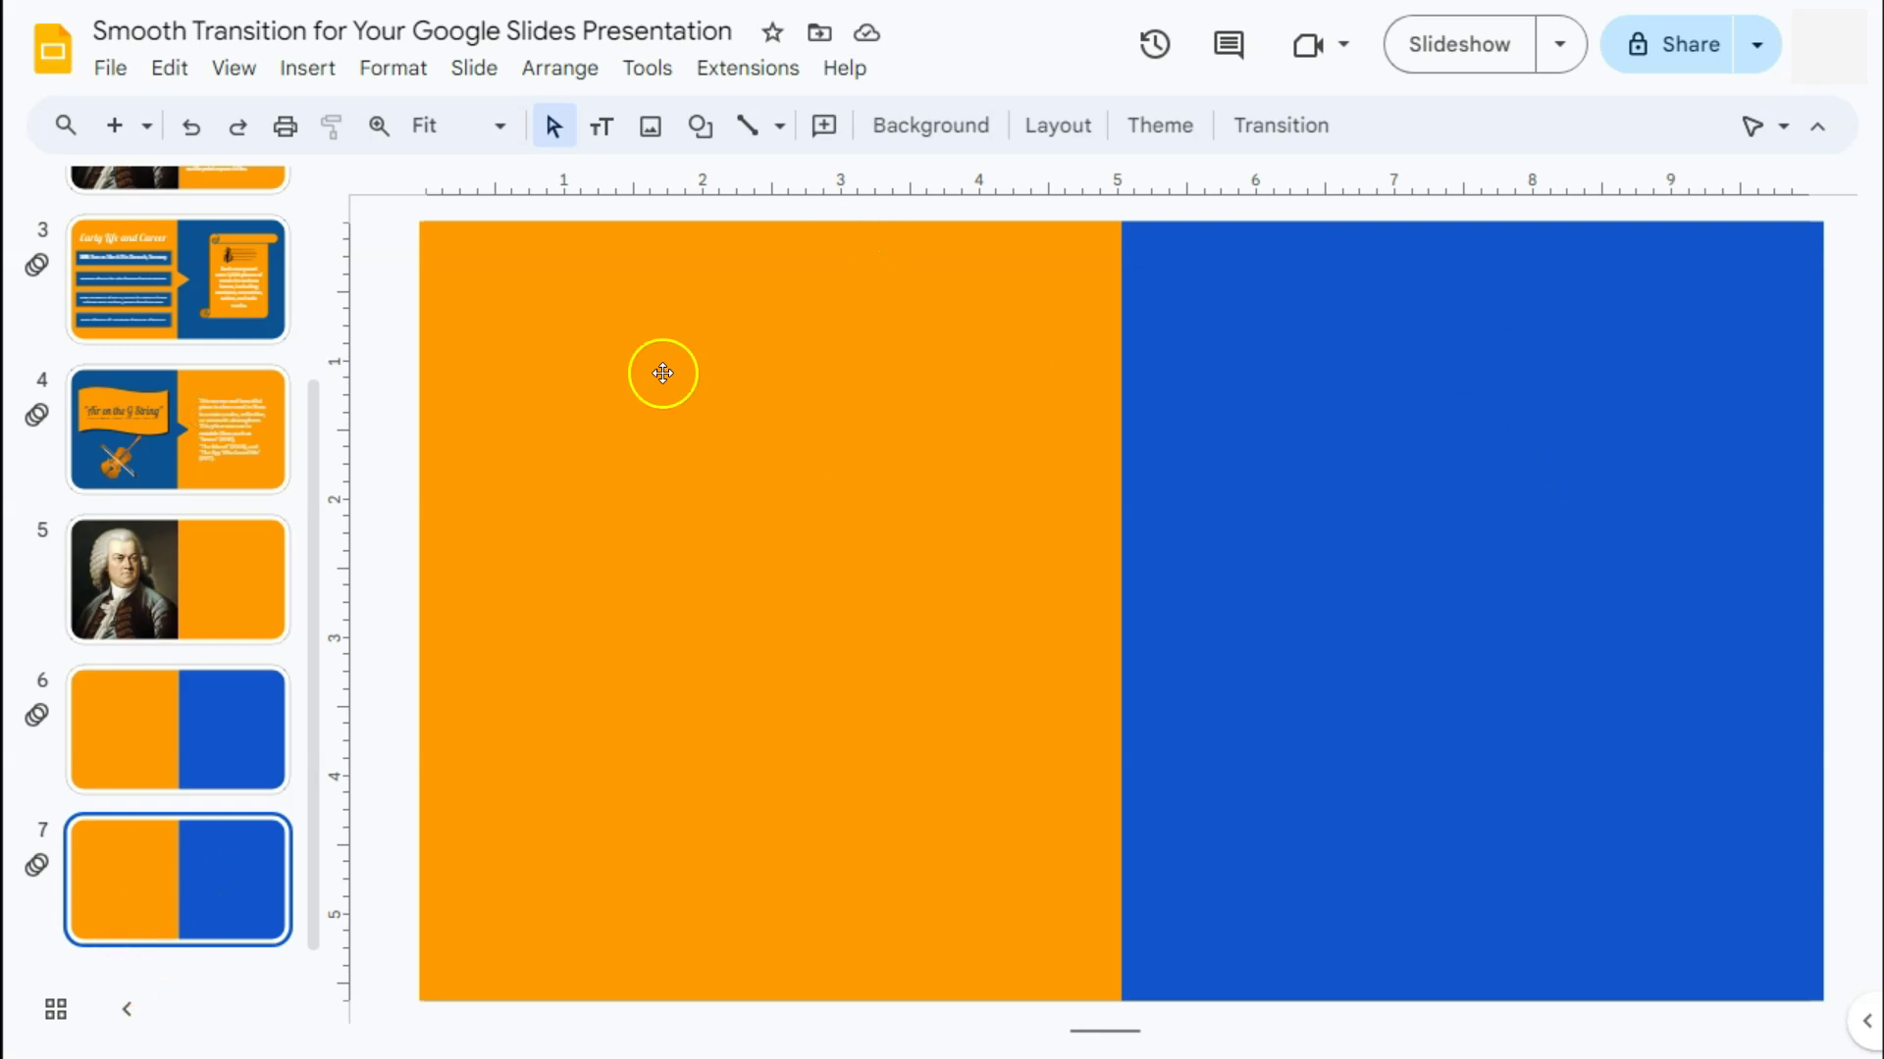
- On slide 7, move orange to the right half and blue to the left, stretched to the edge
drag(733, 411, 1457, 535)
click(1392, 290)
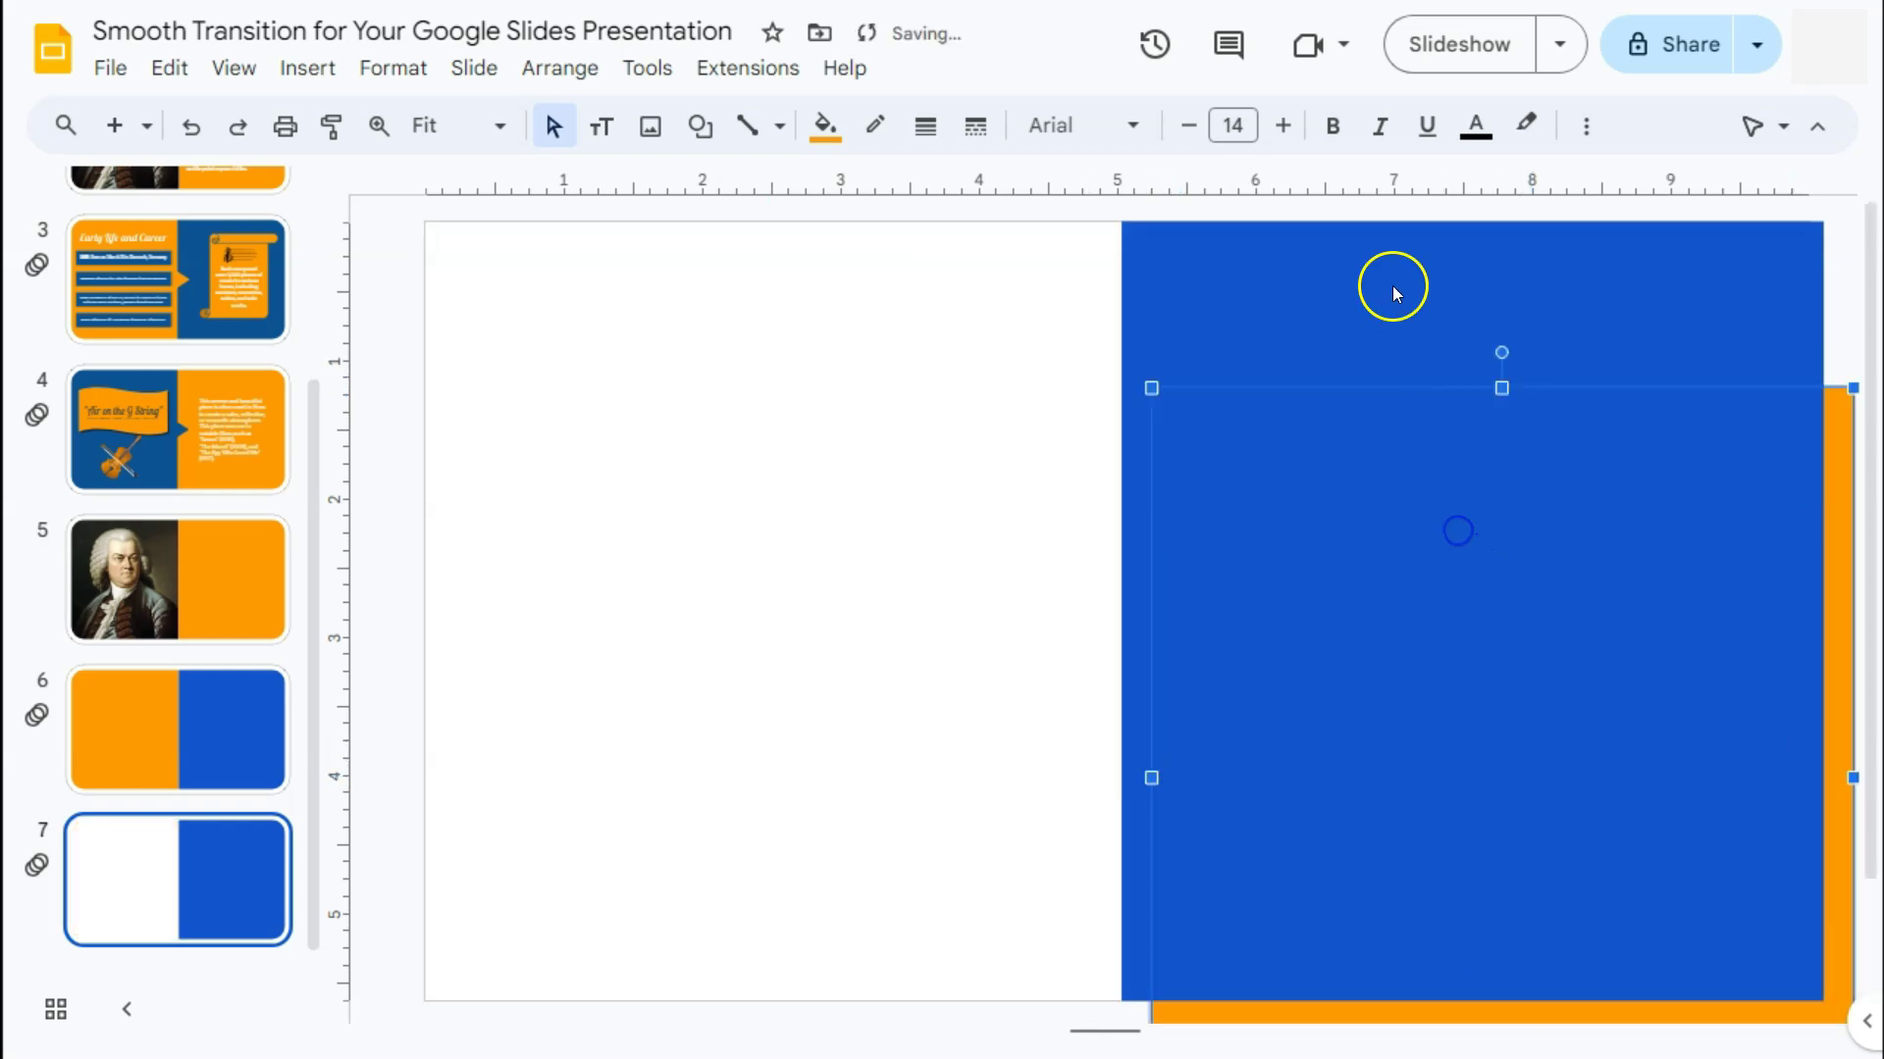
drag(1337, 266, 930, 271)
click(1580, 504)
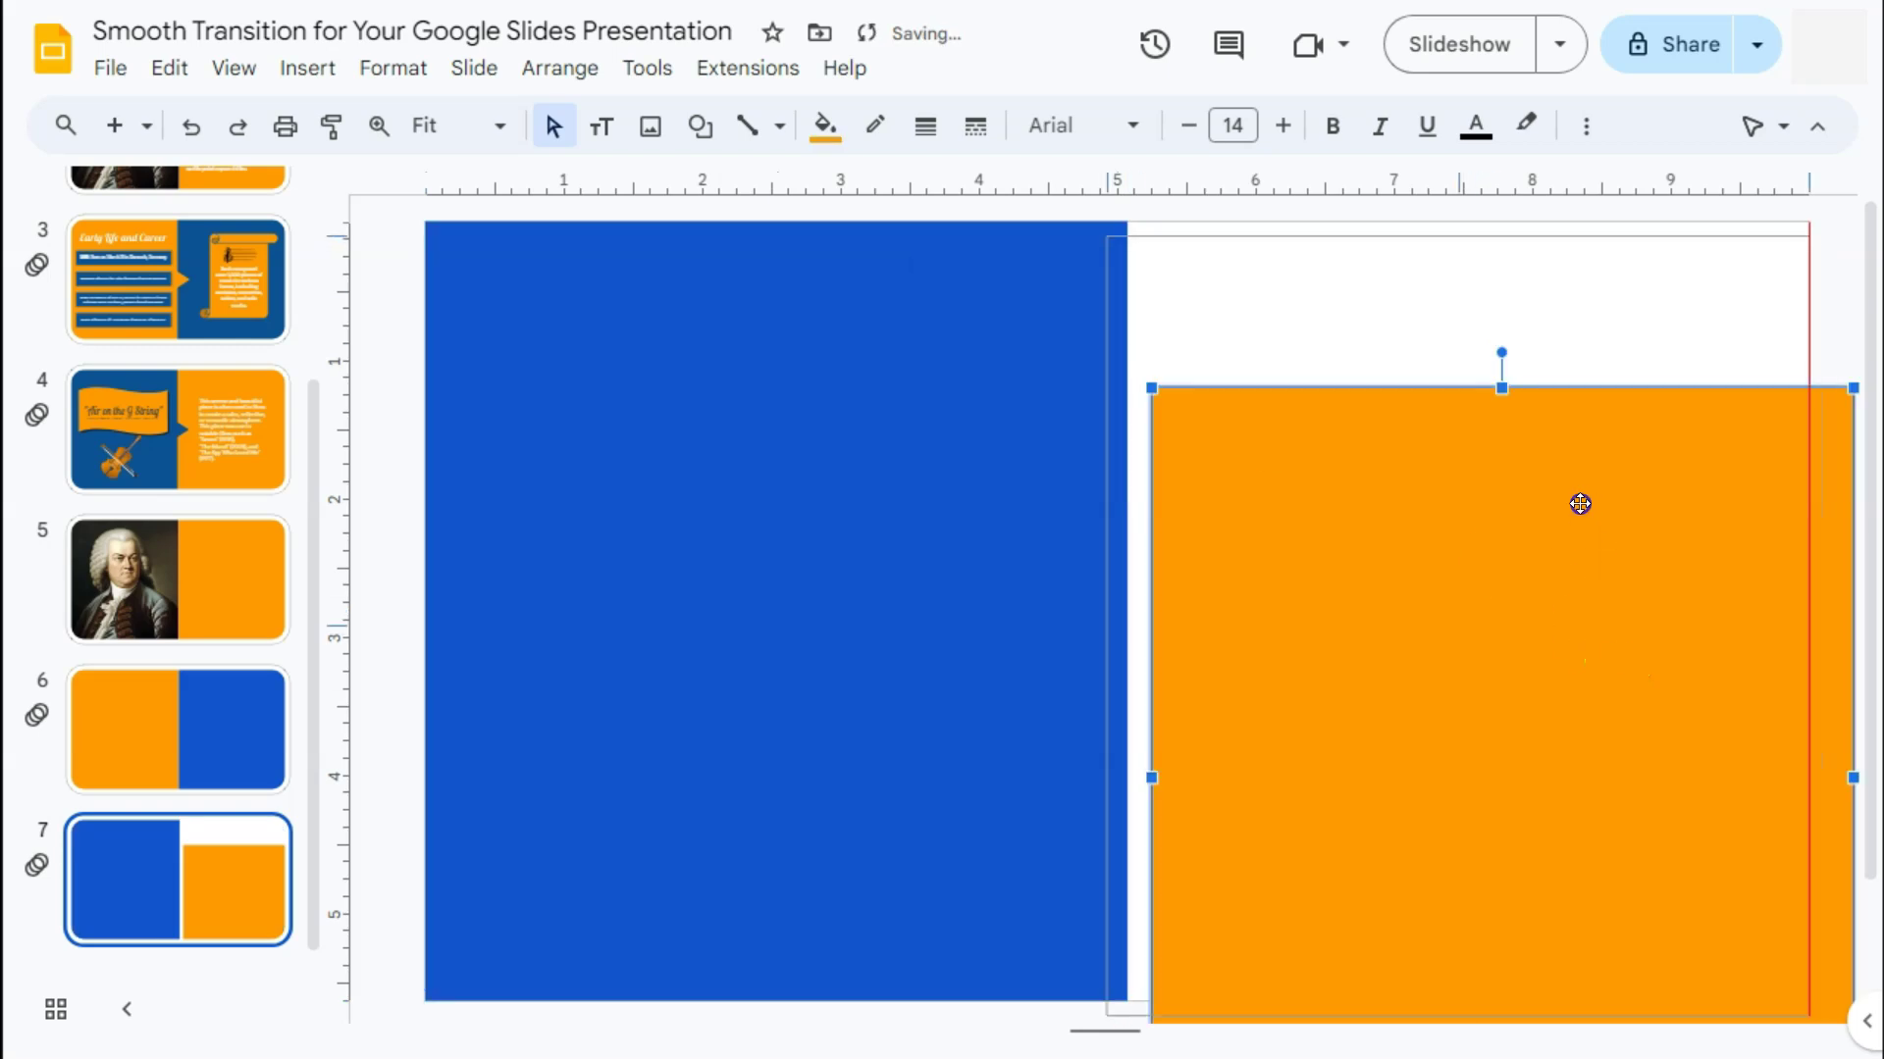
drag(1592, 491, 1589, 492)
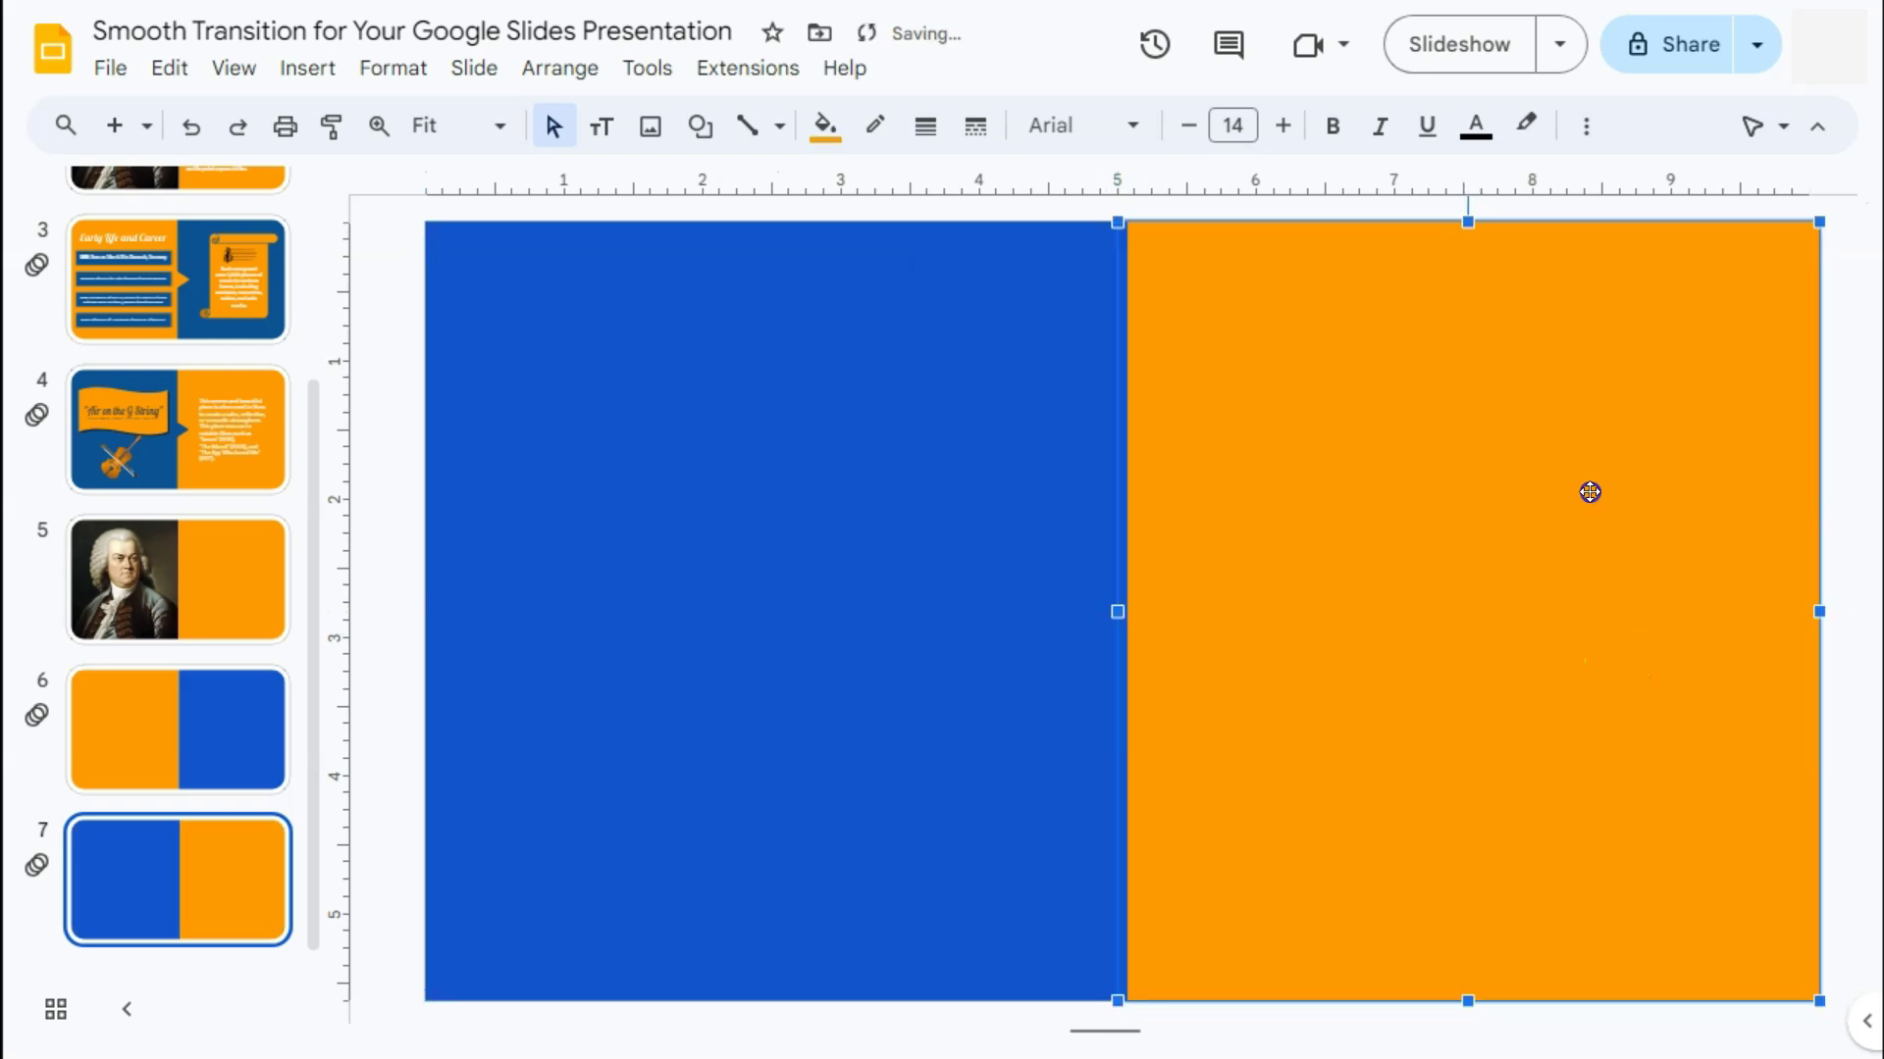
click(747, 495)
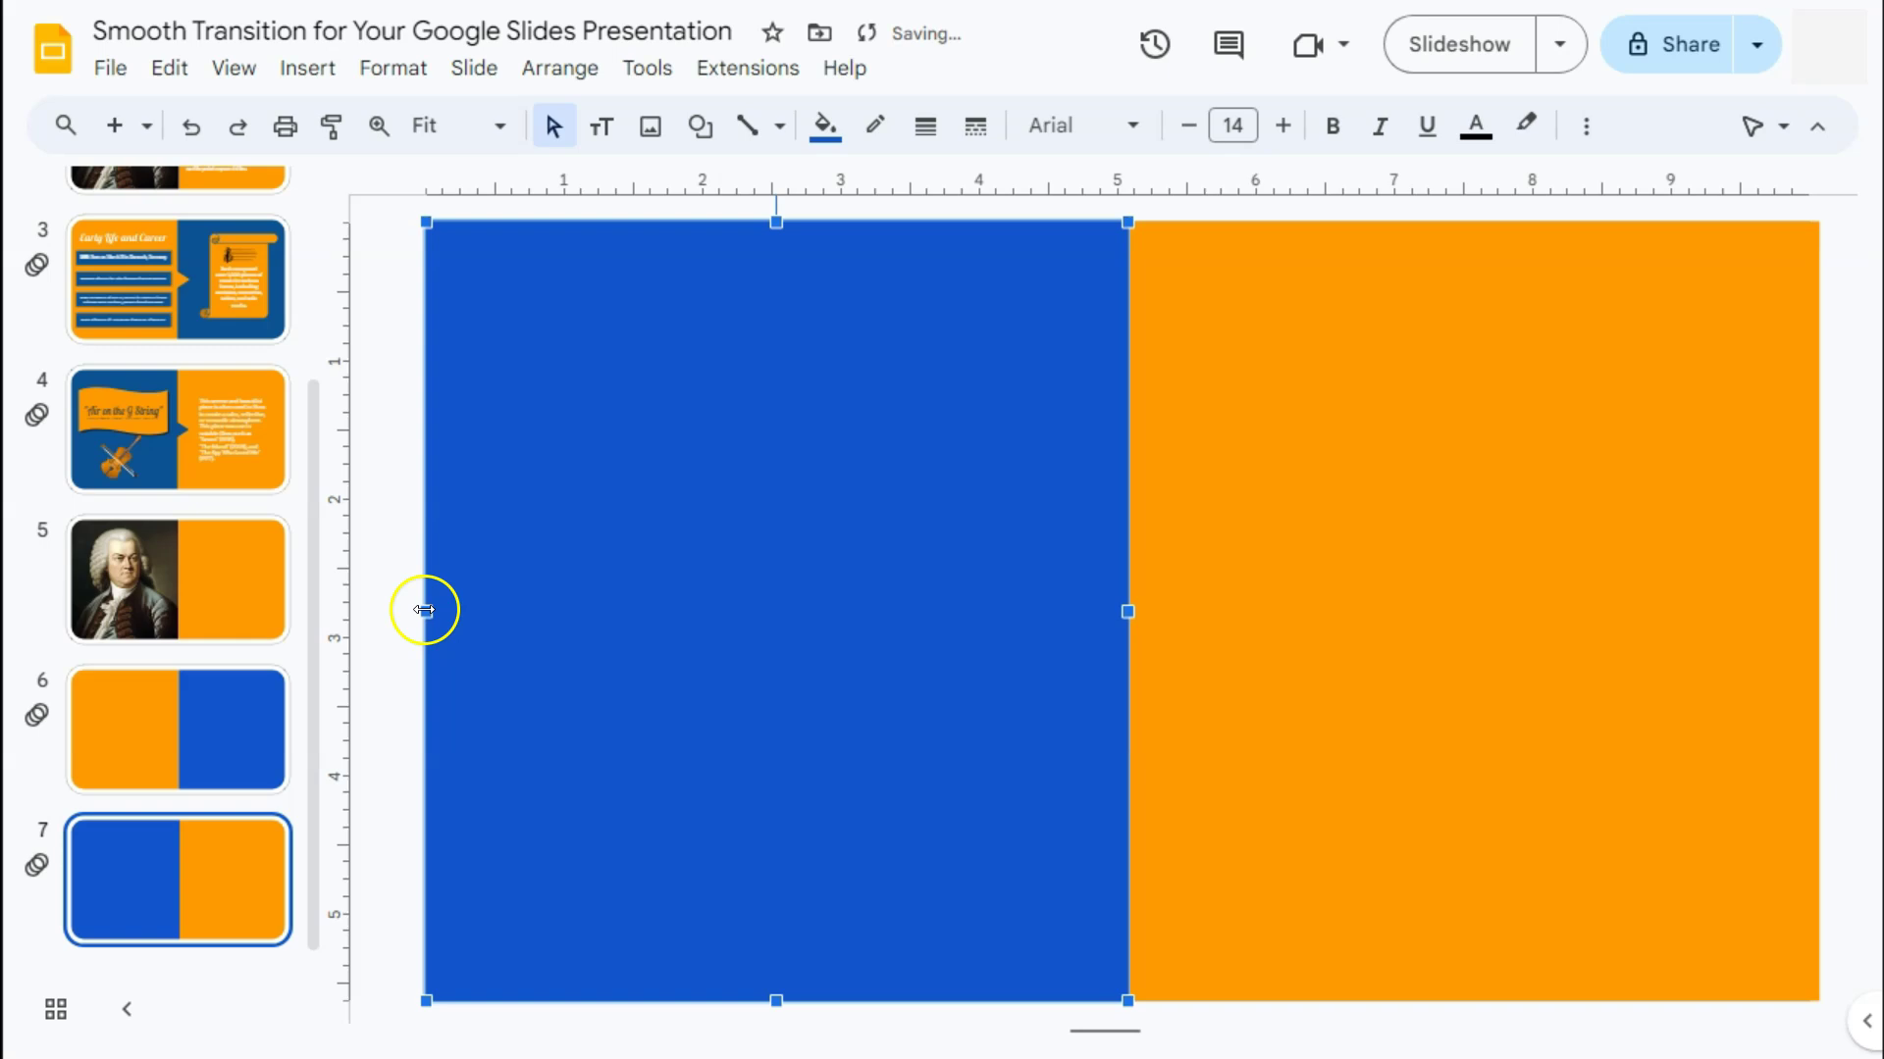
drag(416, 611, 407, 611)
click(130, 868)
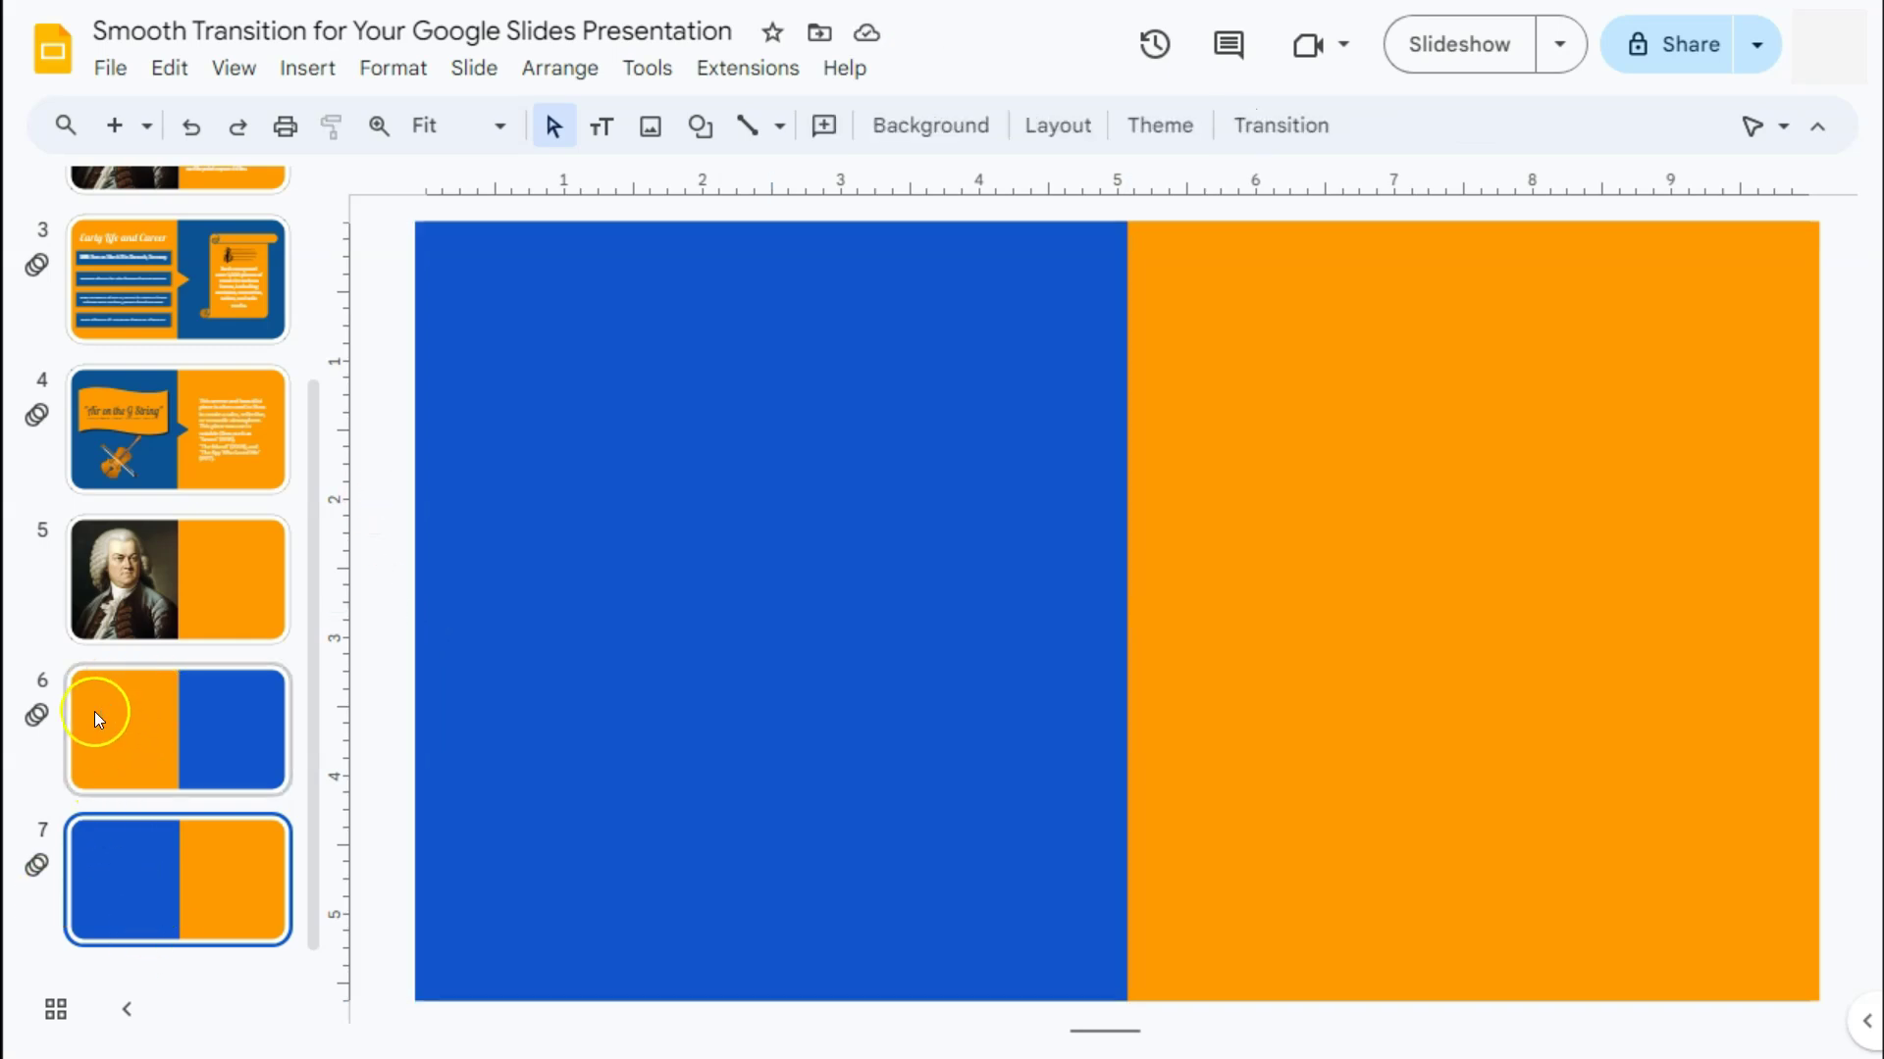
- Set slide 7's transition speed to Medium (2.5 s), preview it, and close the Motion panel
click(1293, 128)
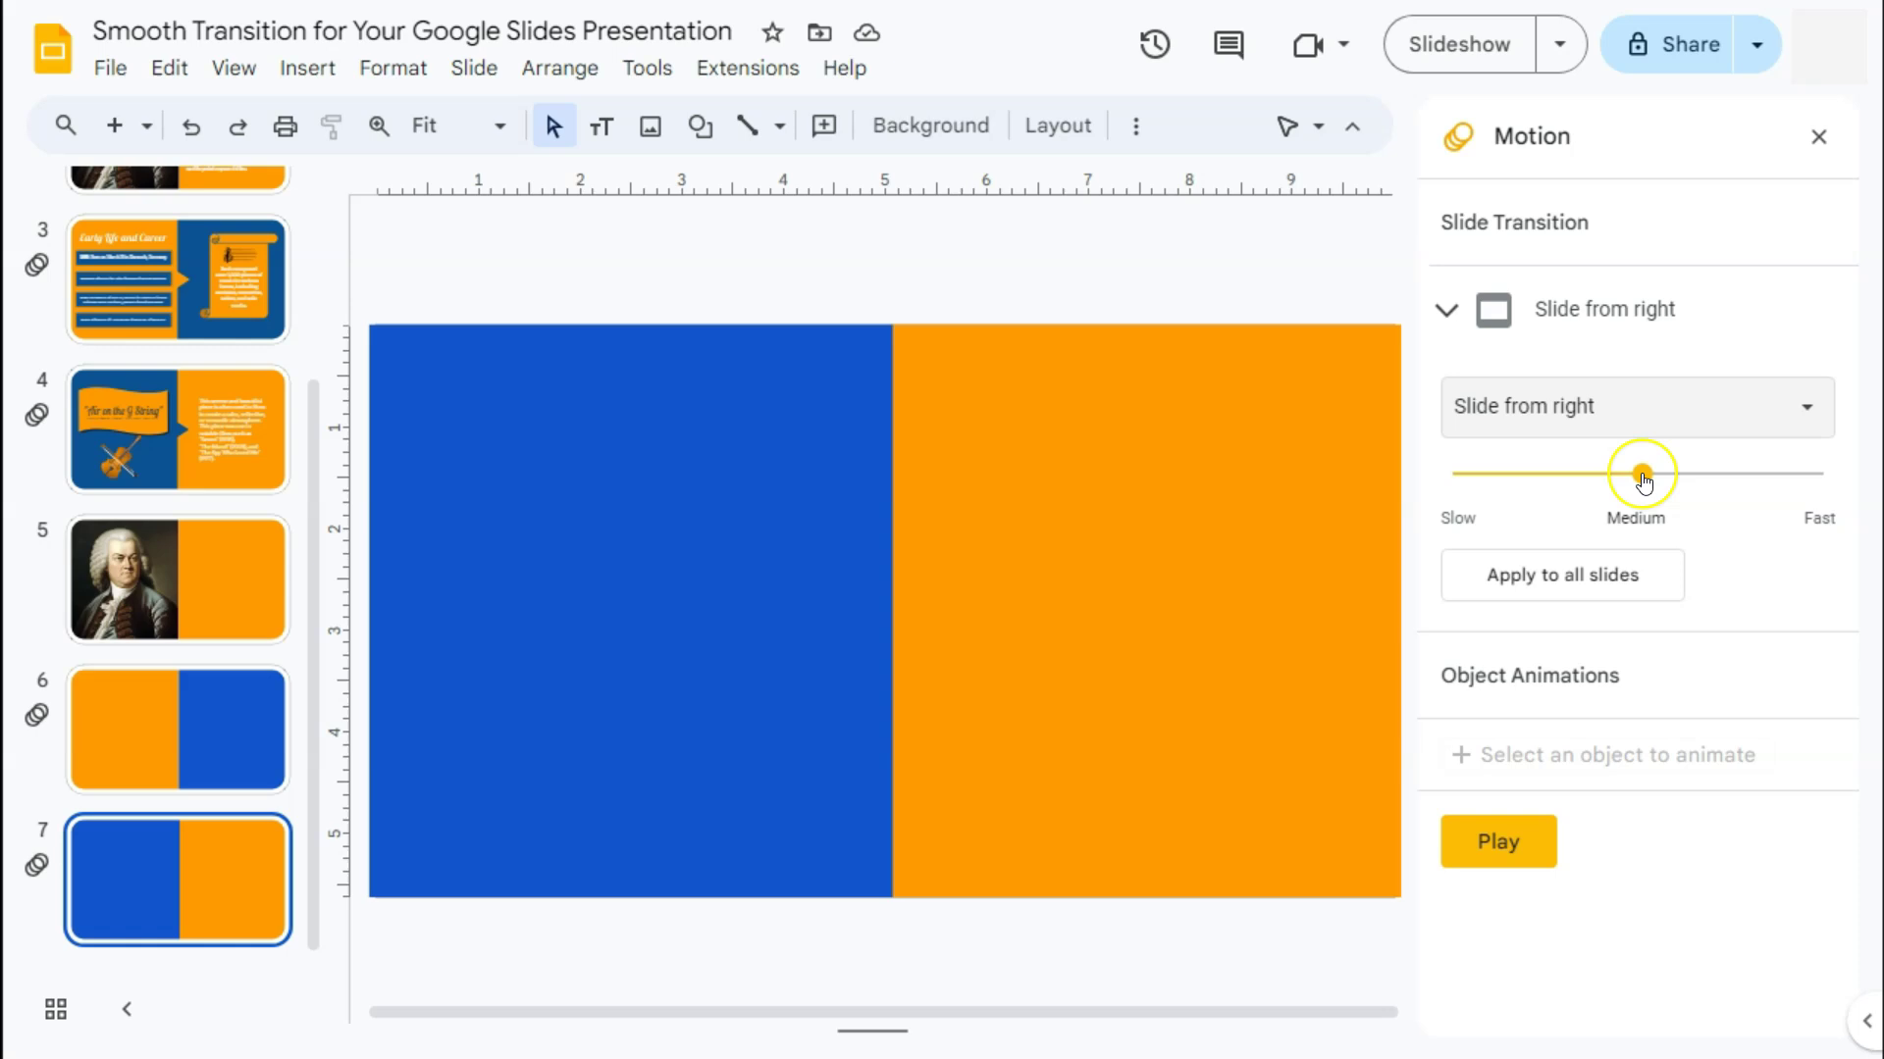
drag(1643, 481, 1640, 477)
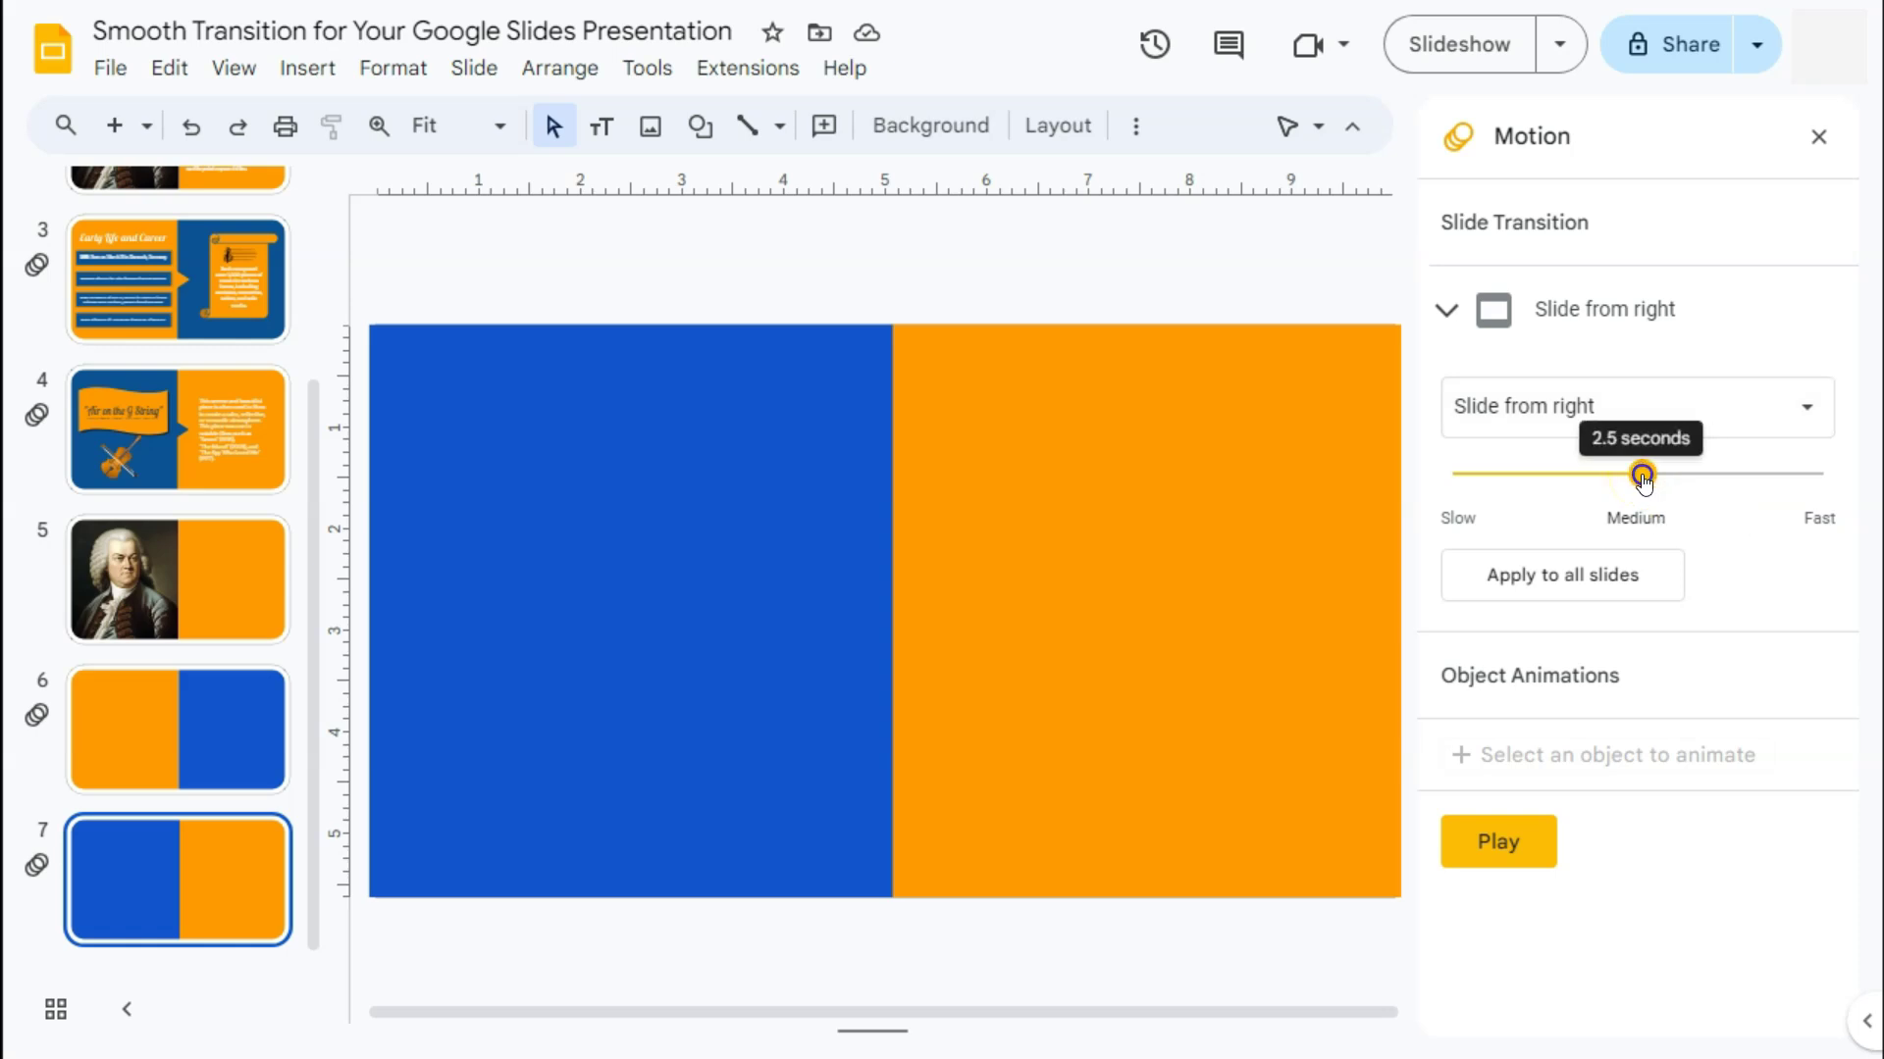
click(1486, 846)
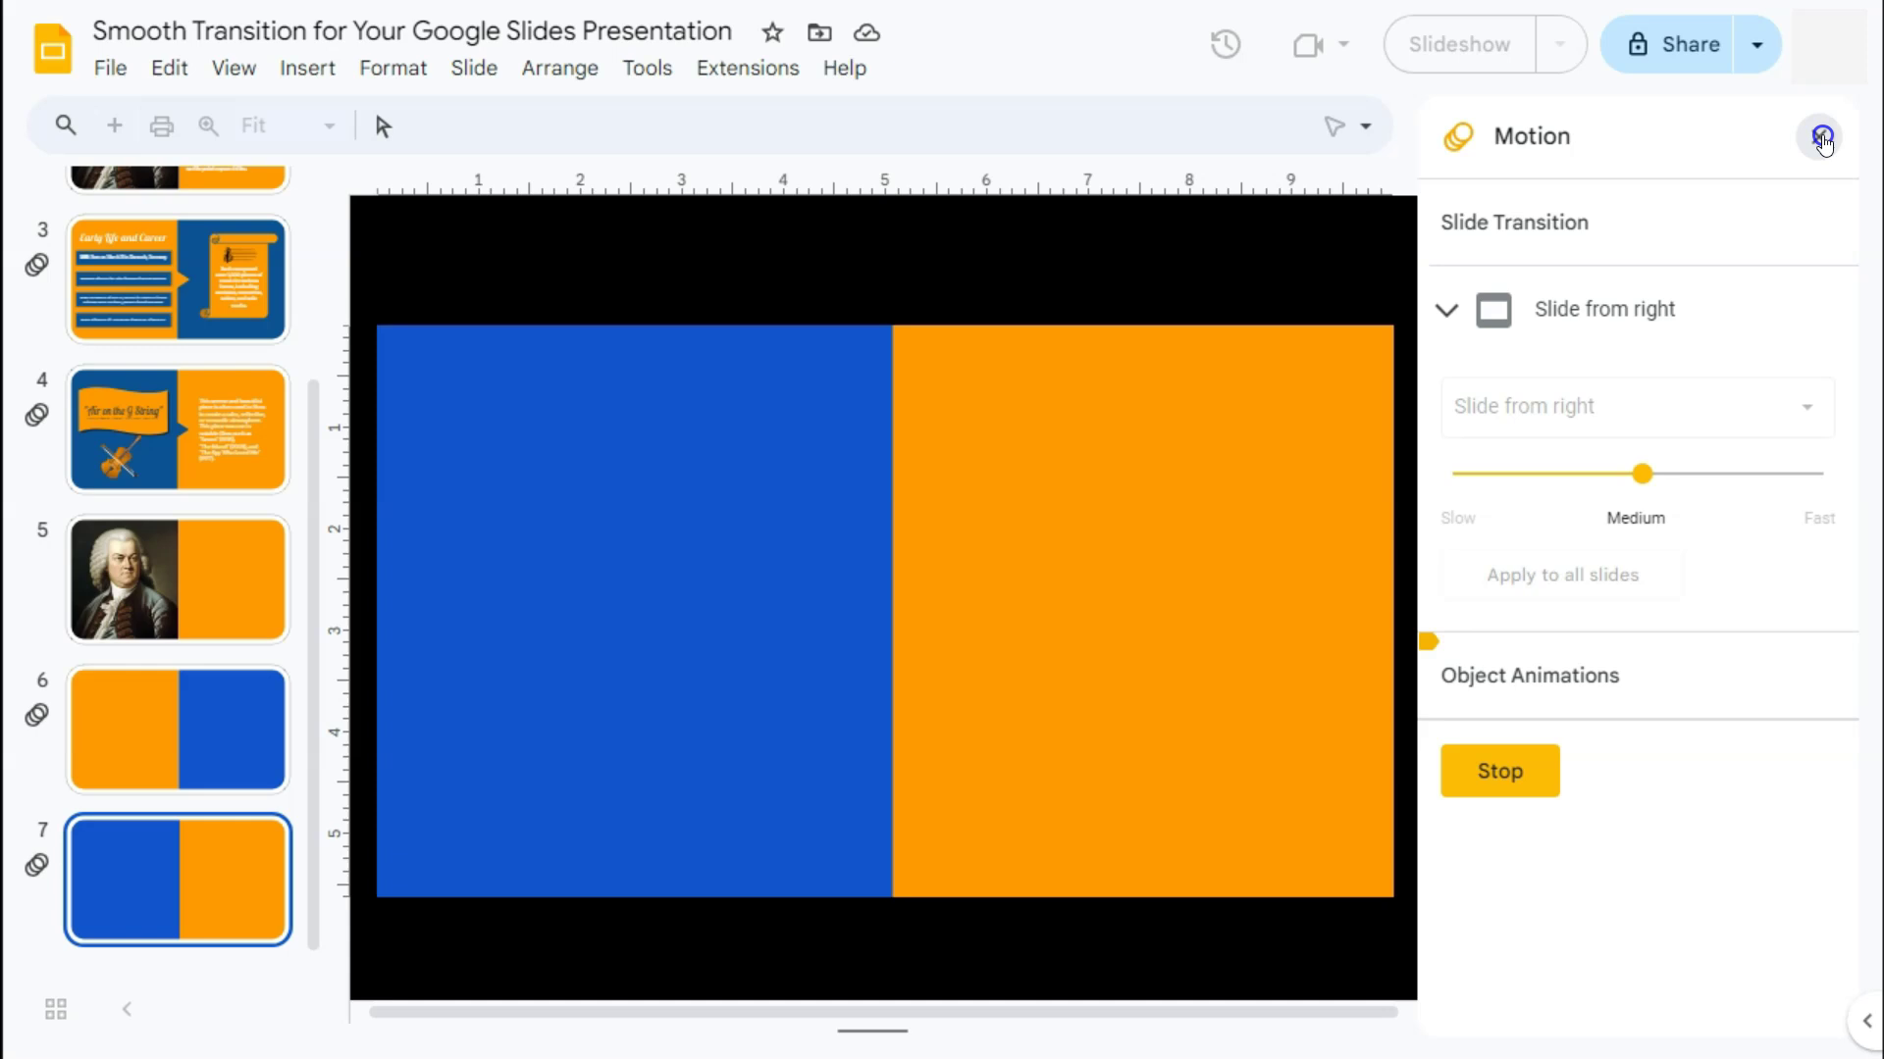
click(1818, 136)
click(237, 586)
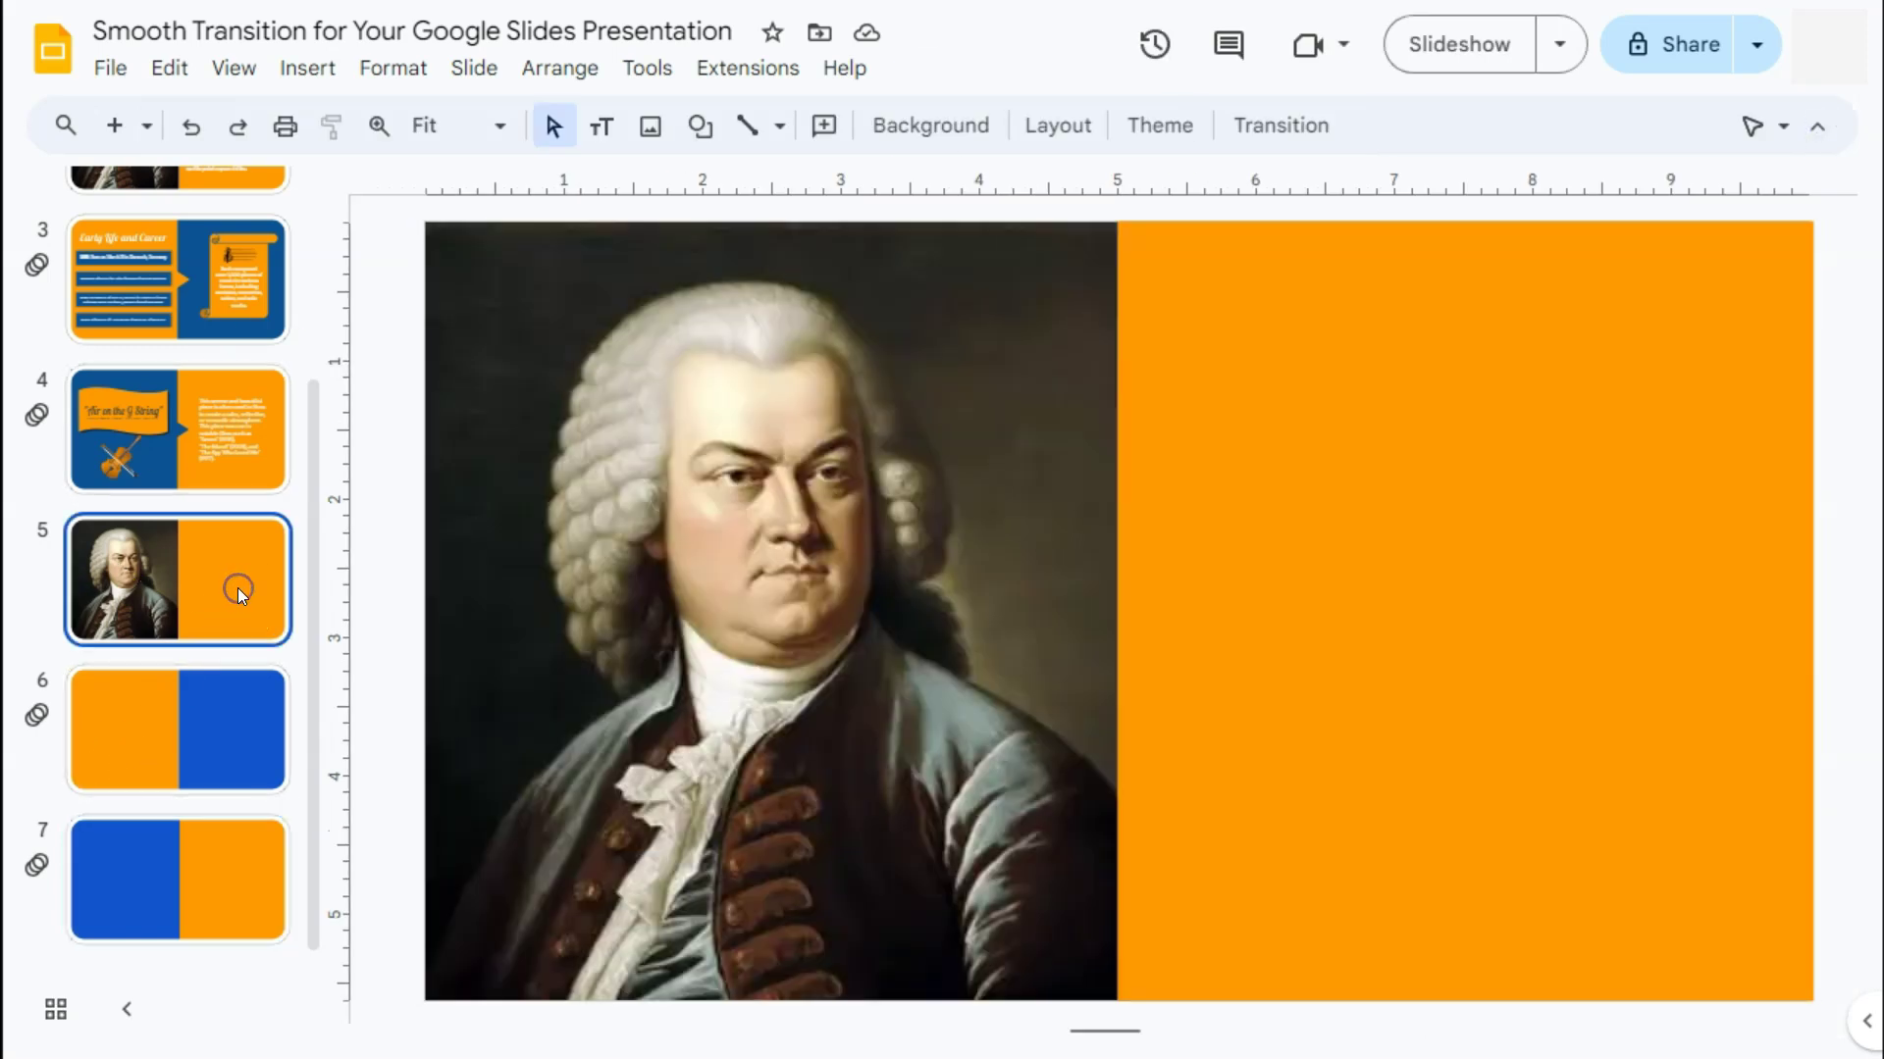
click(1450, 49)
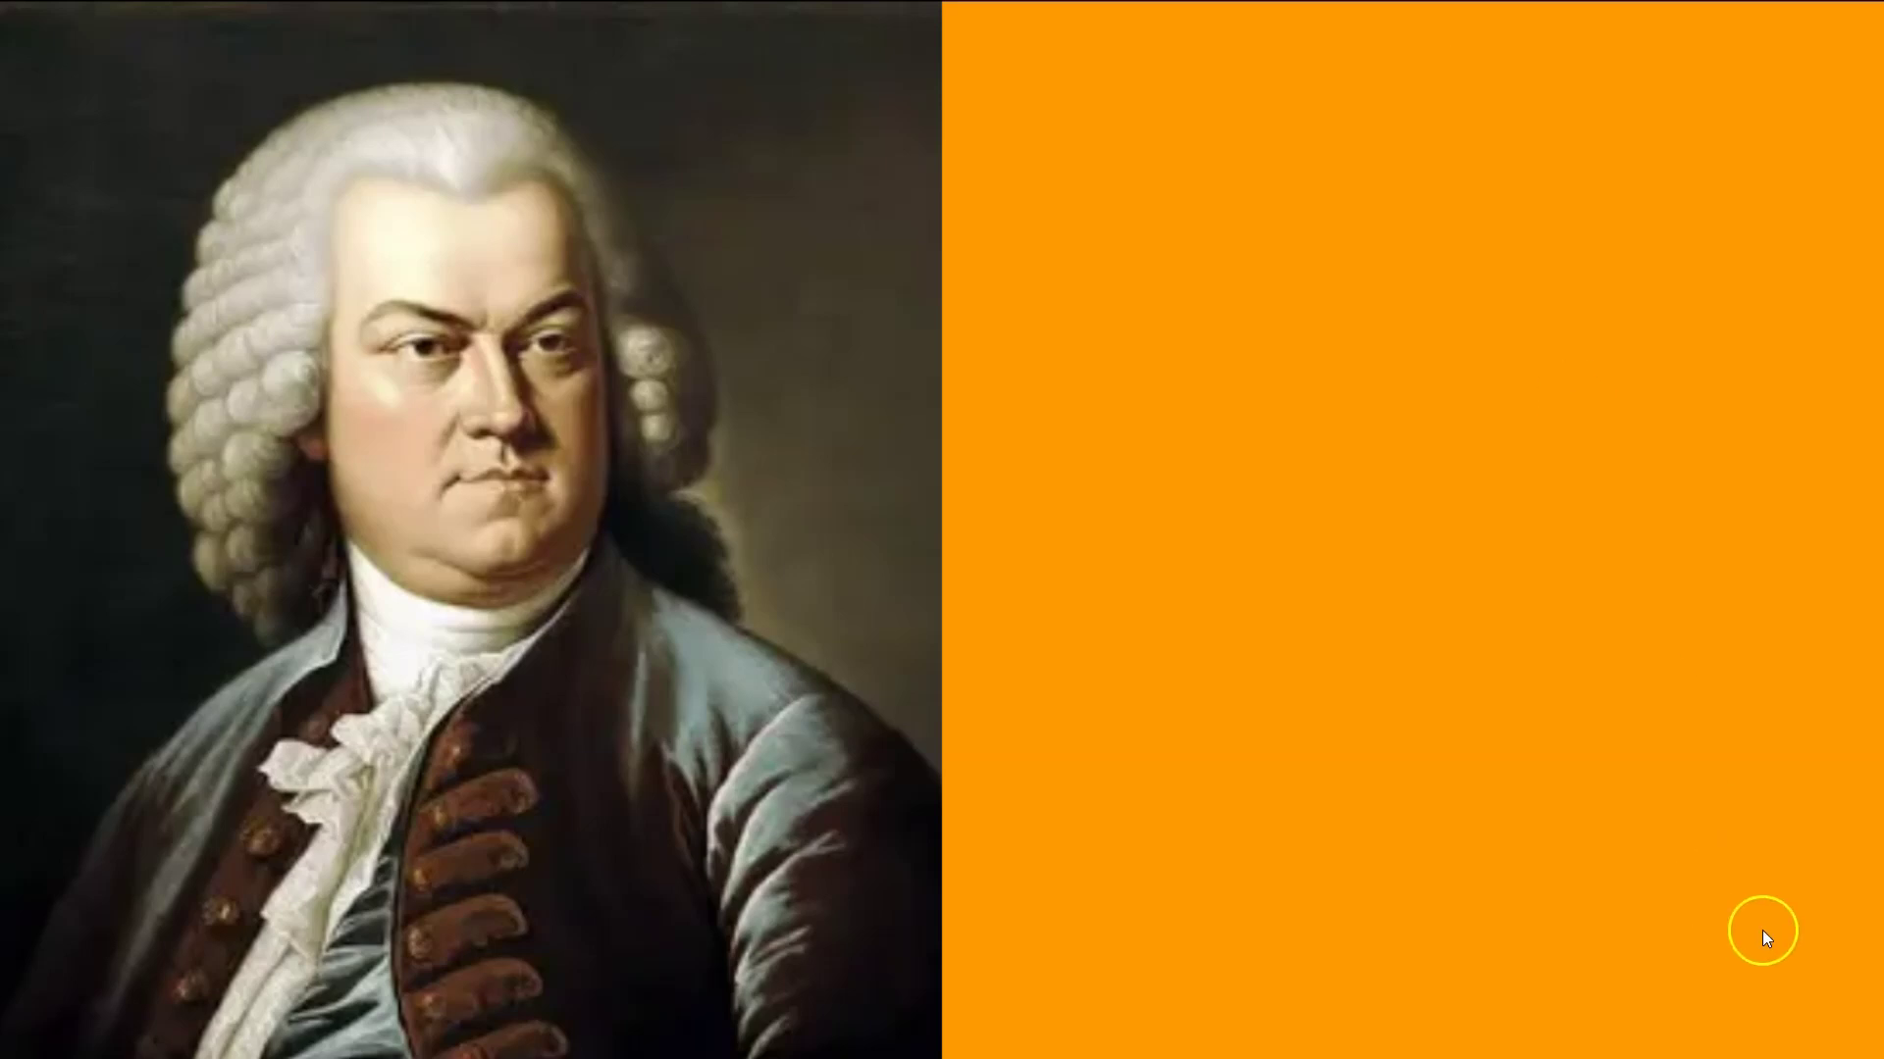
click(1762, 930)
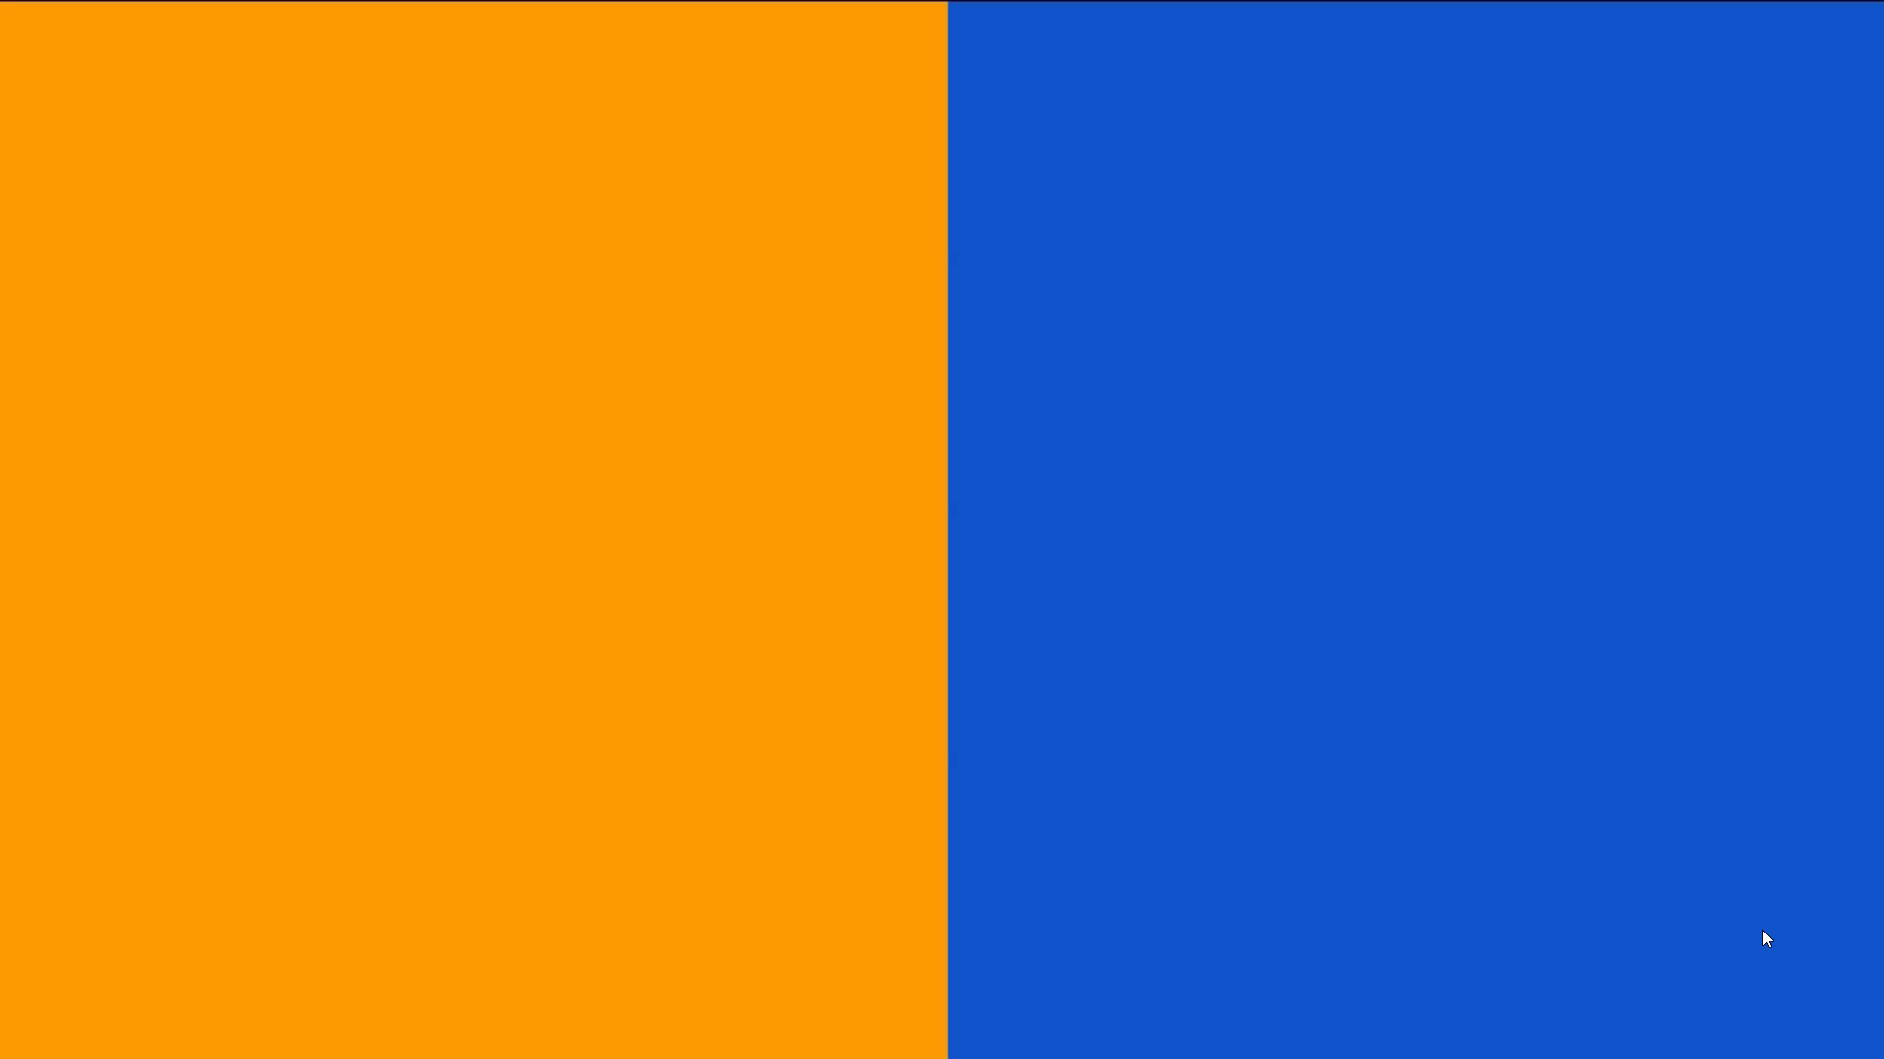
click(1762, 930)
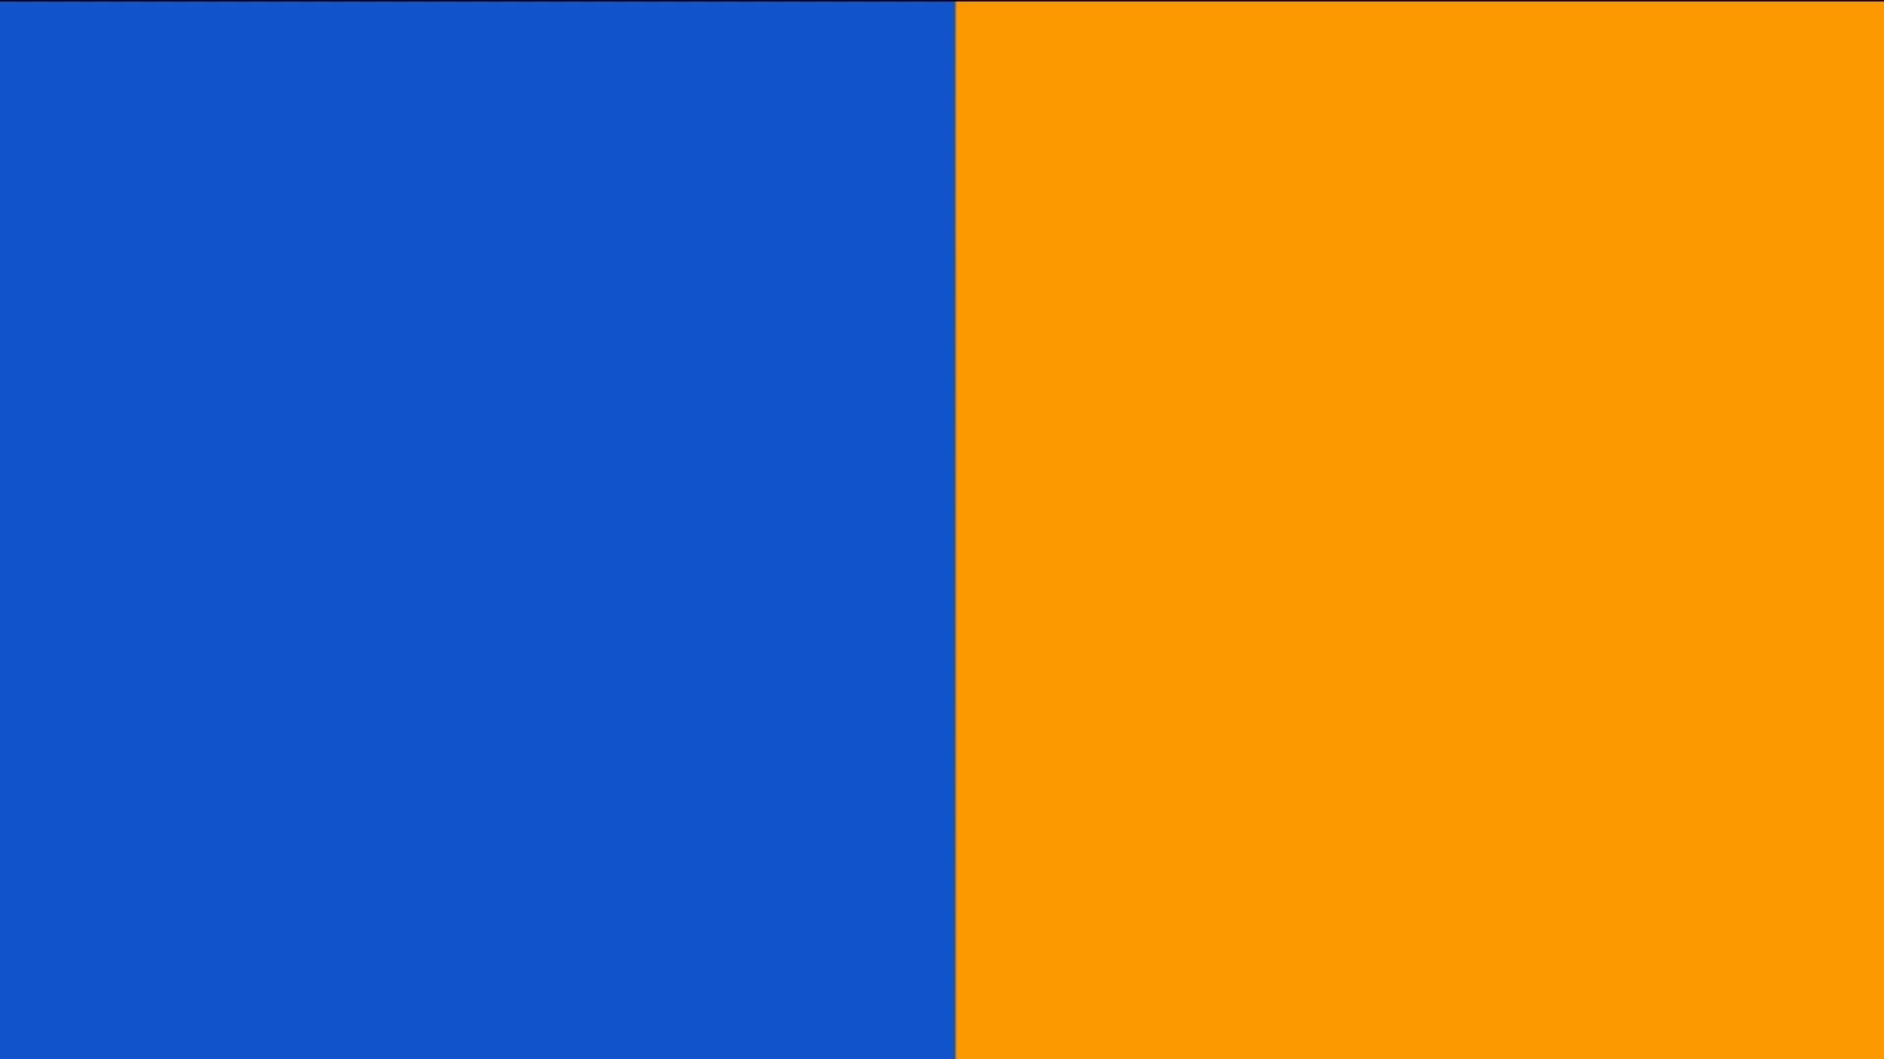
key(Escape)
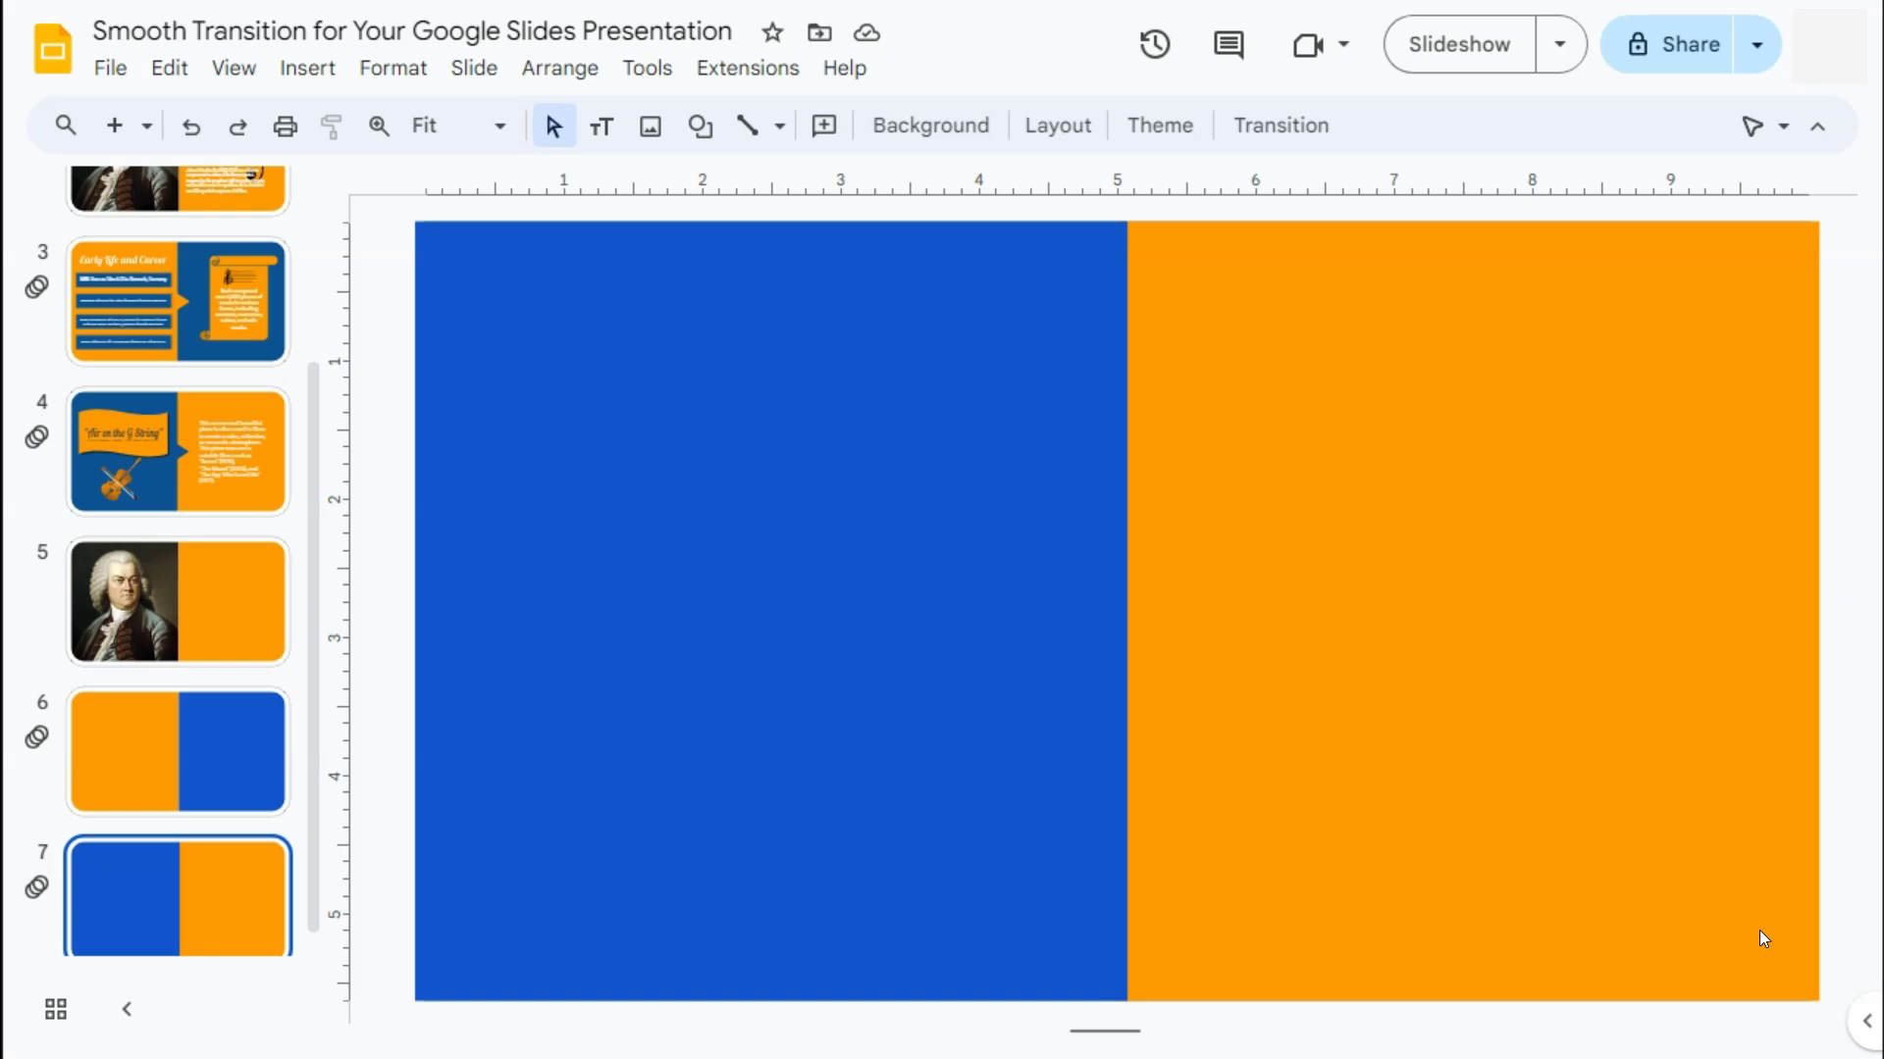
- Step through slides 5–7, then back through slides 2–4 to the opening title slide
click(250, 622)
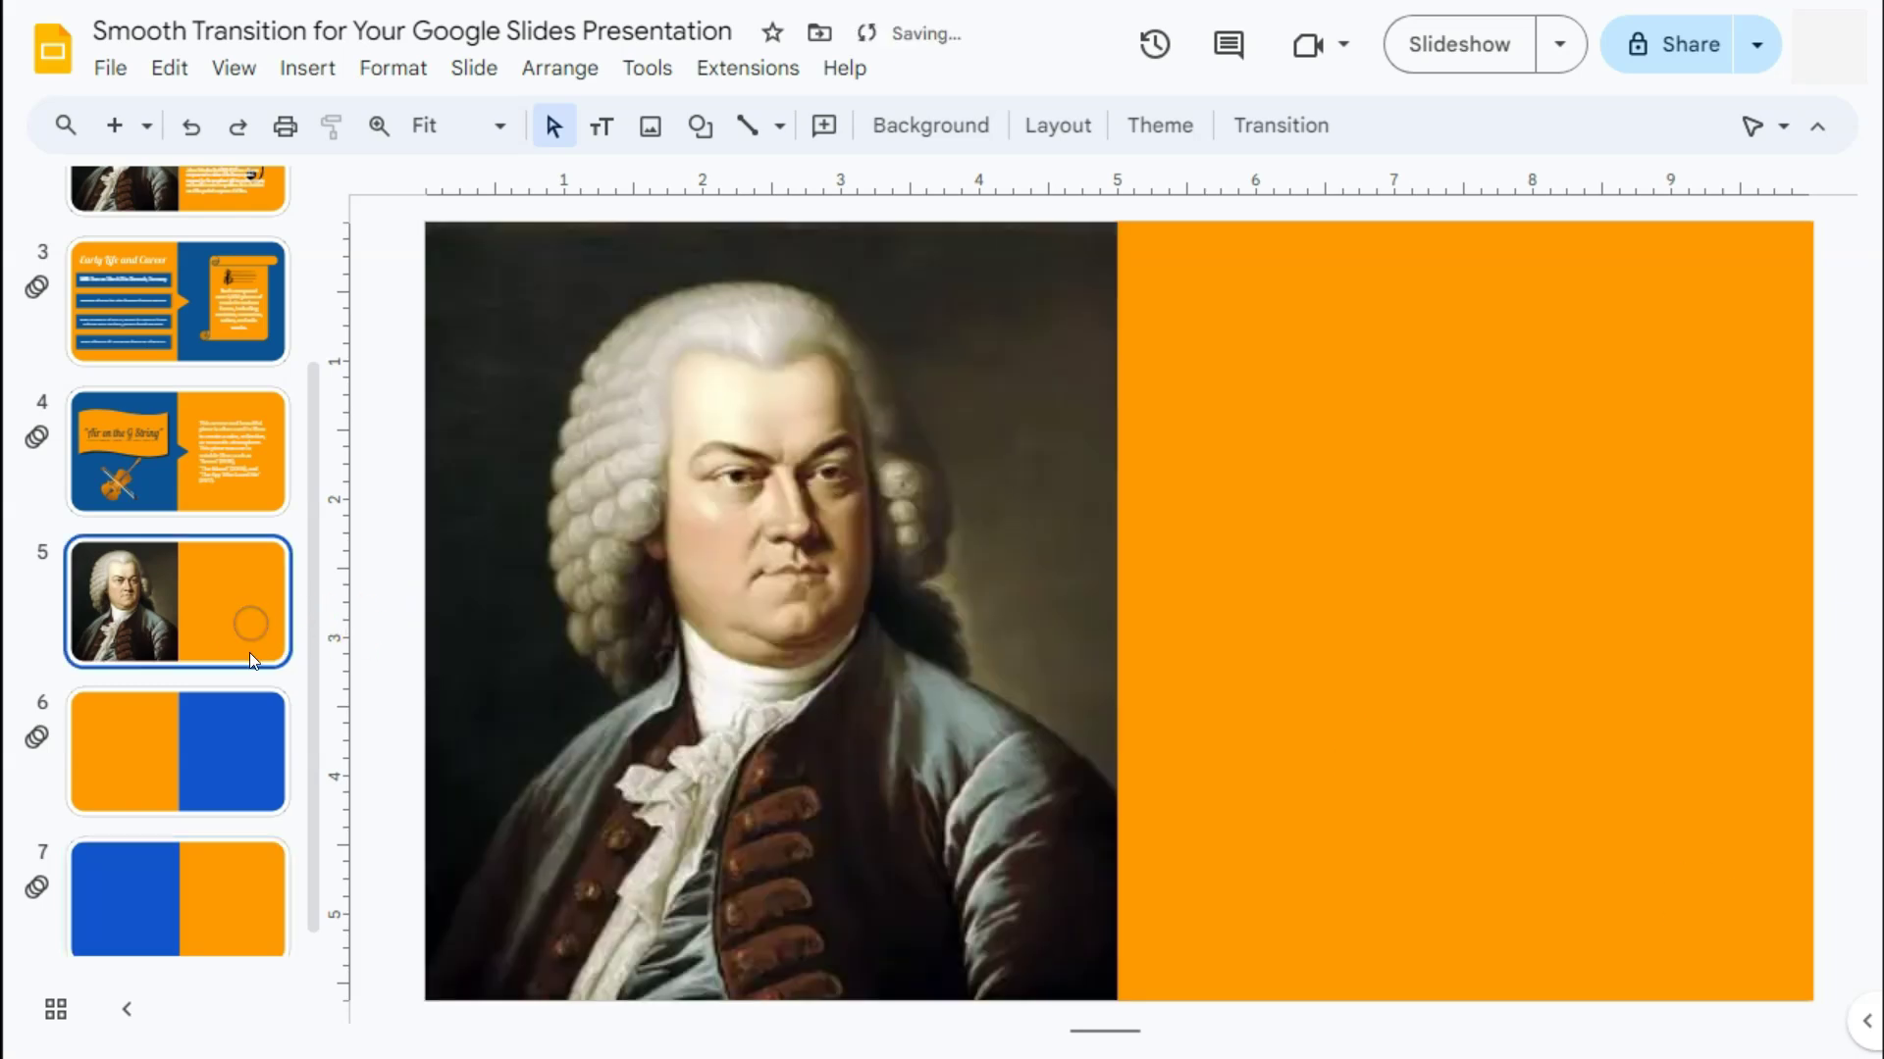
click(248, 727)
click(206, 909)
scroll(196, 441, up, 3)
click(183, 304)
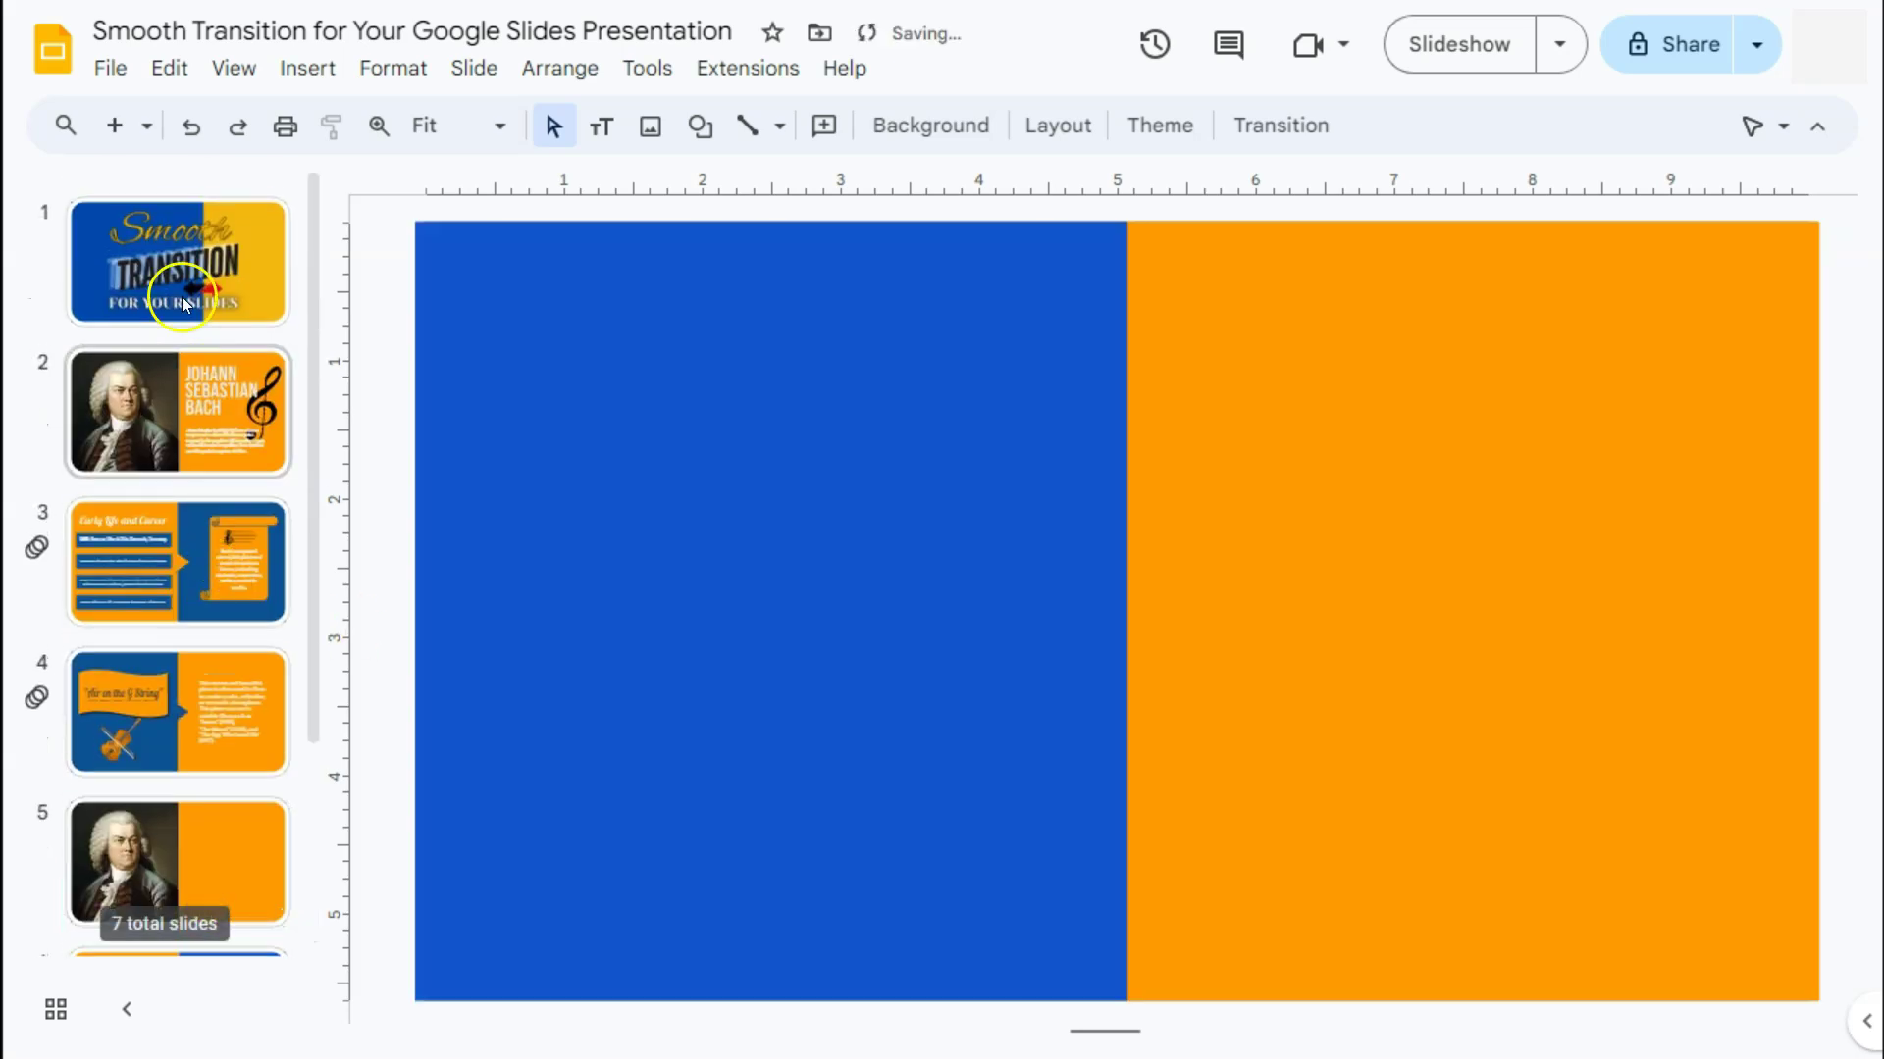
click(190, 412)
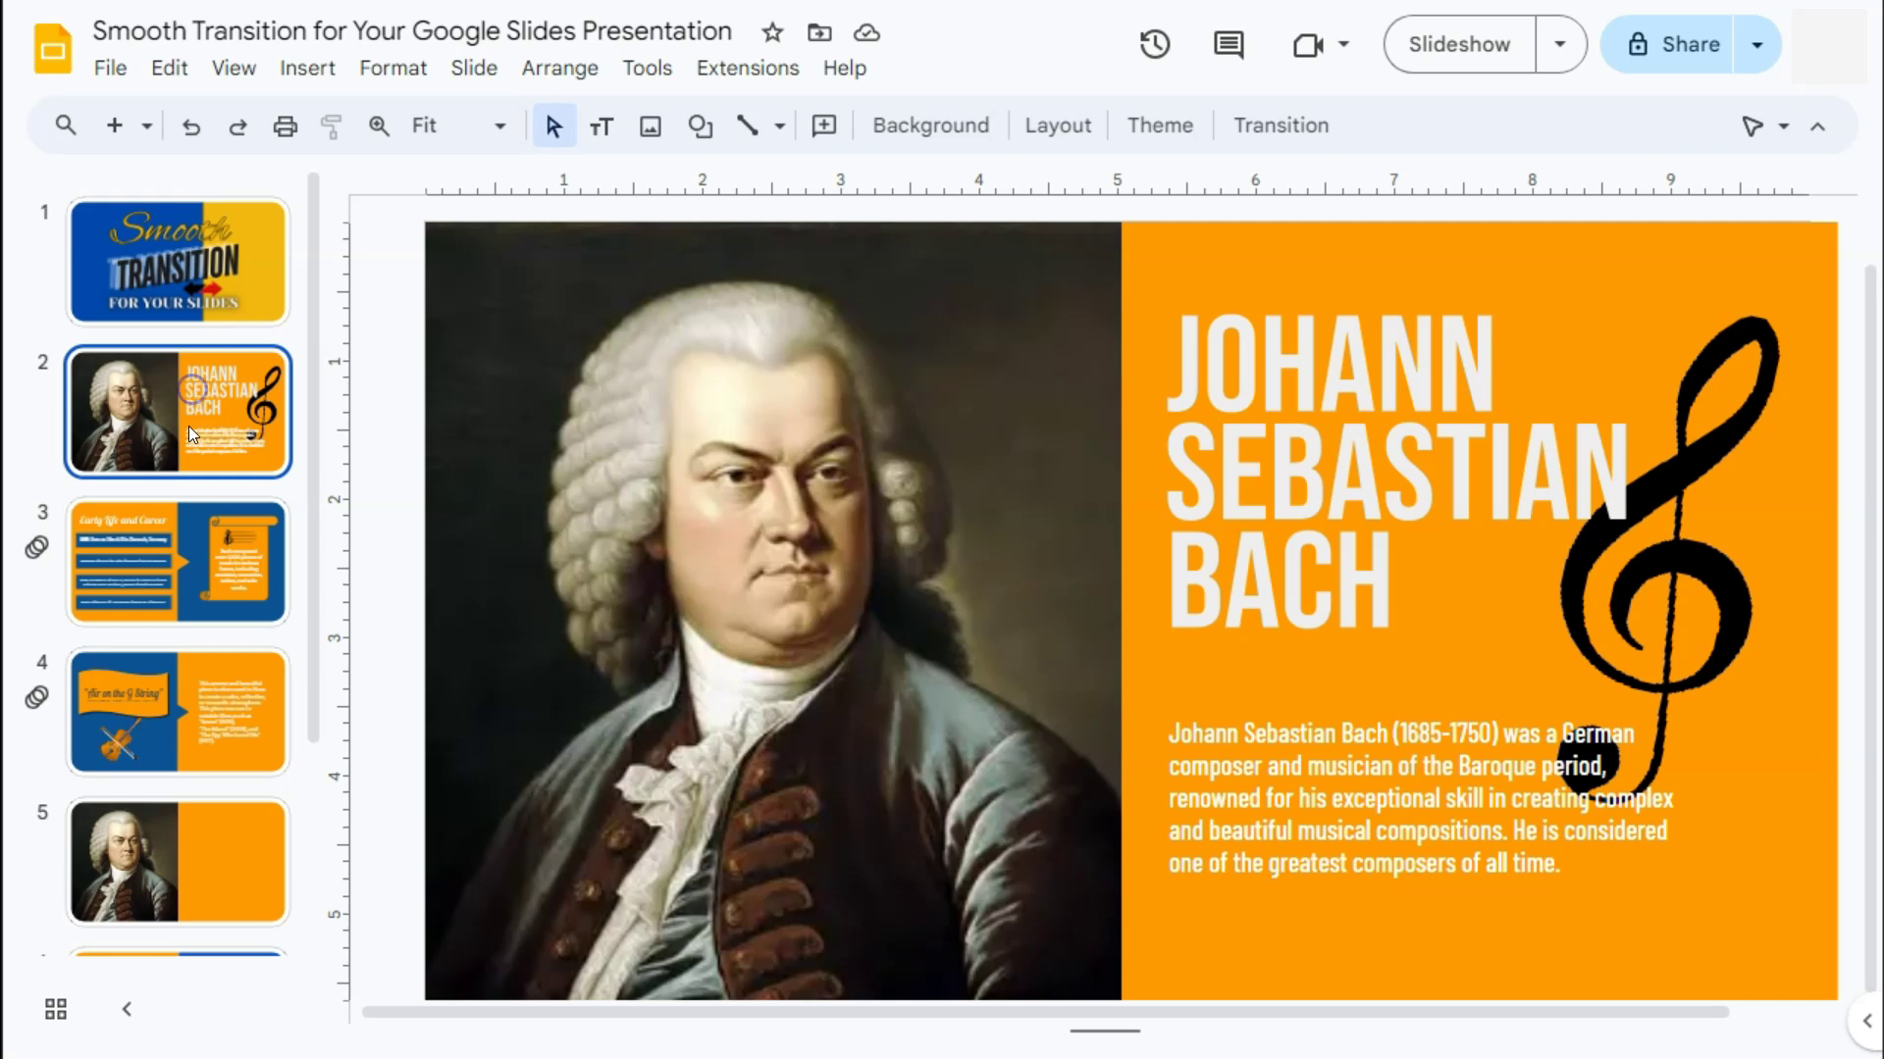
click(191, 567)
click(194, 715)
click(192, 571)
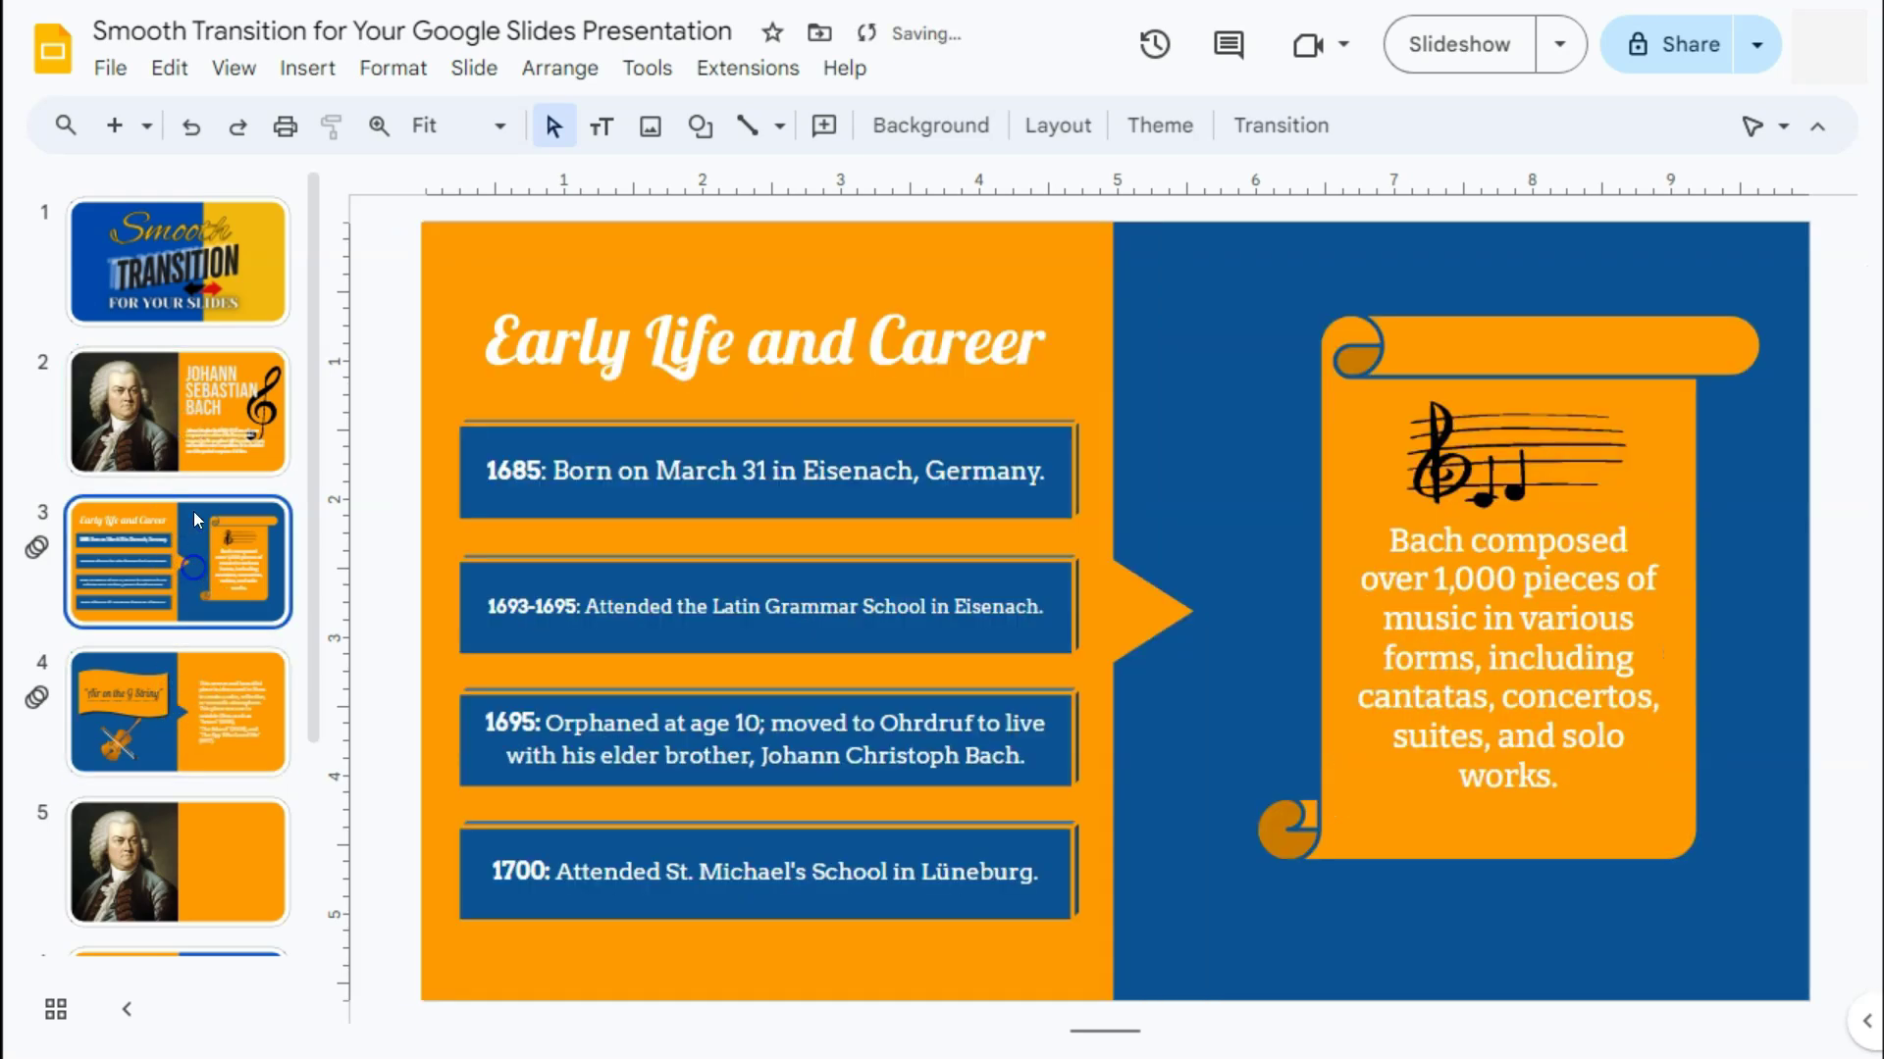
click(191, 428)
click(173, 554)
click(186, 421)
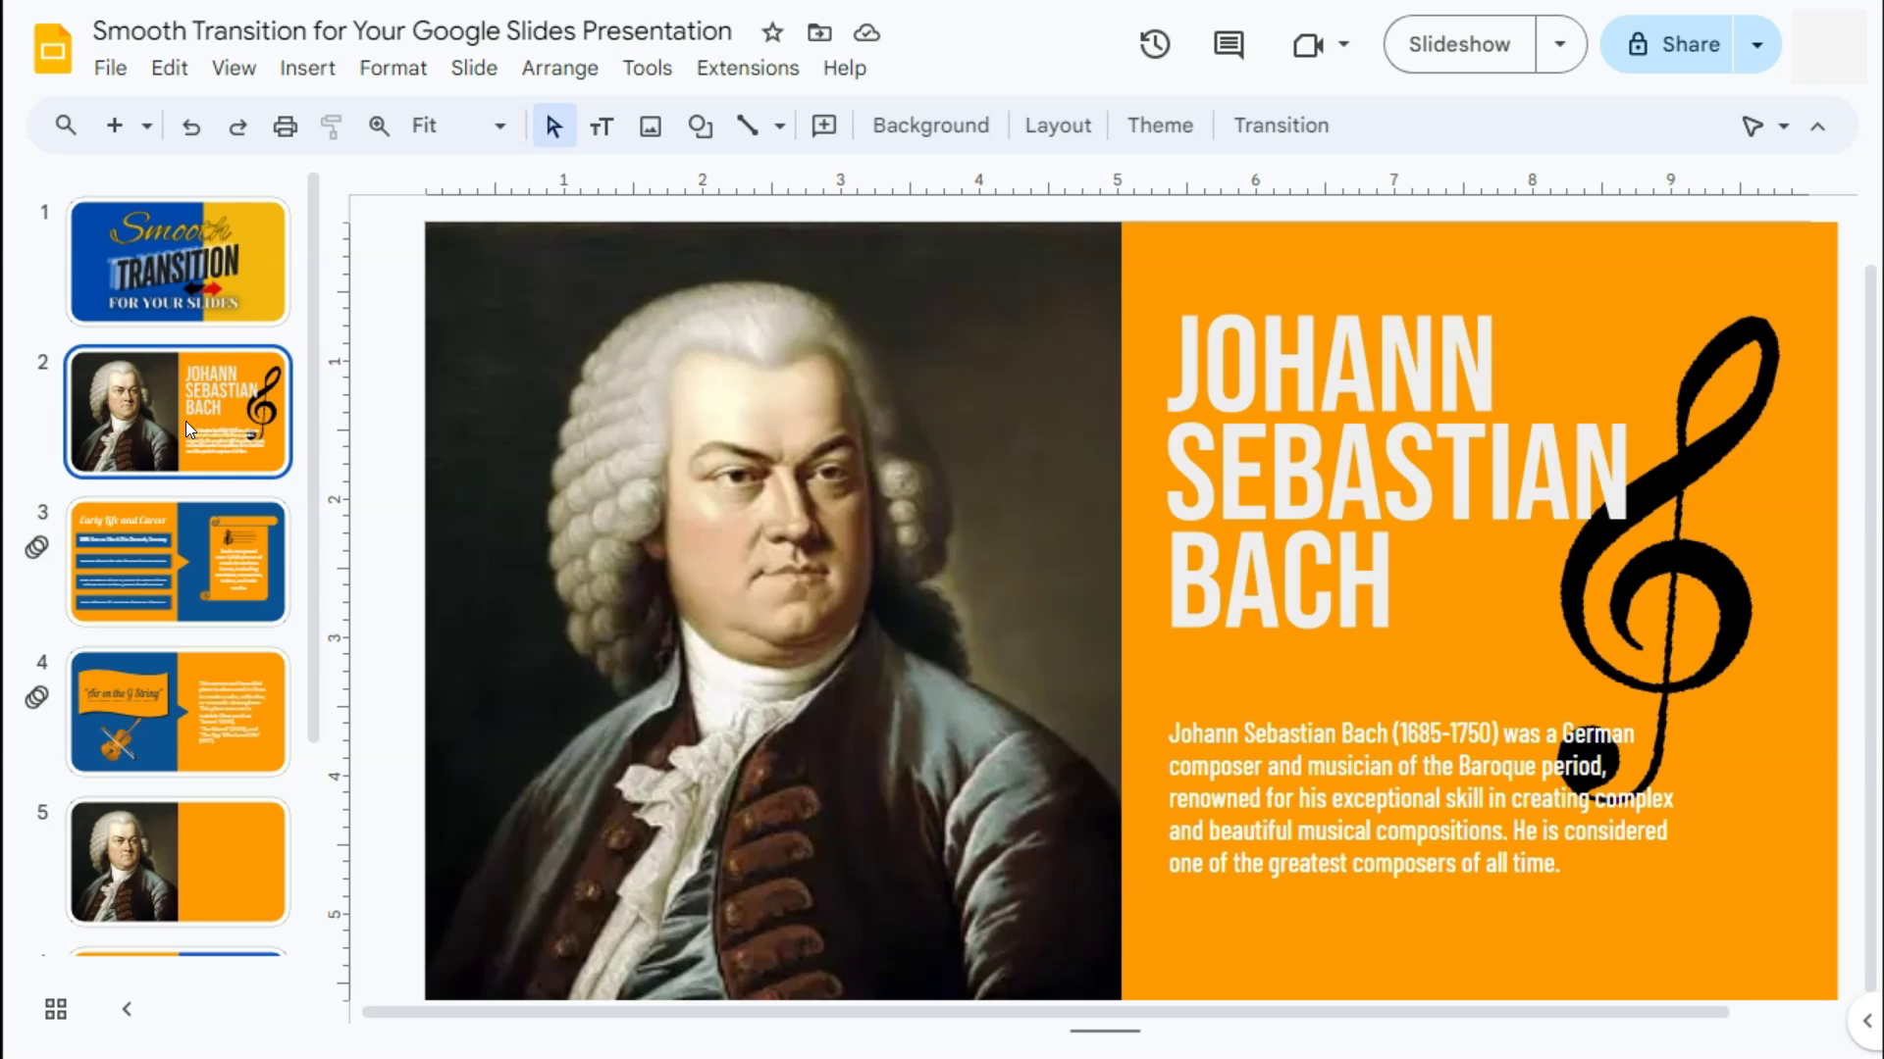
click(185, 264)
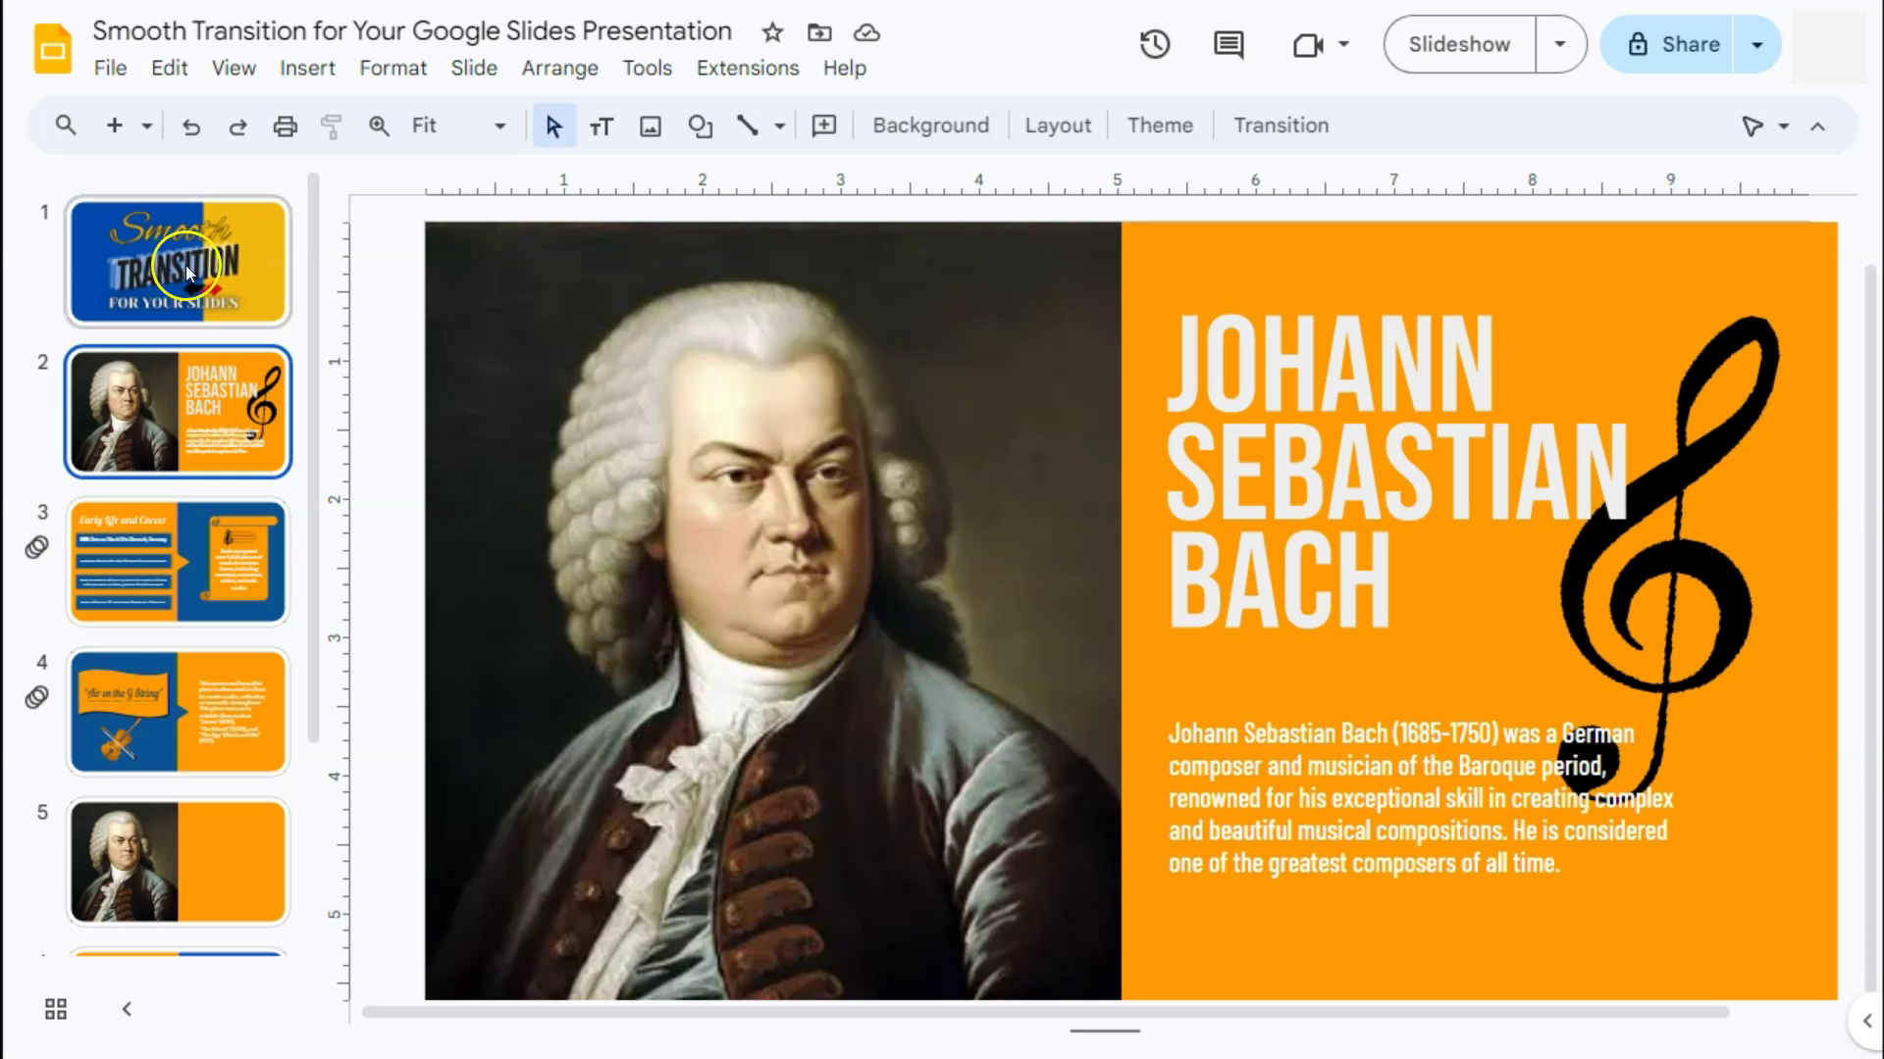